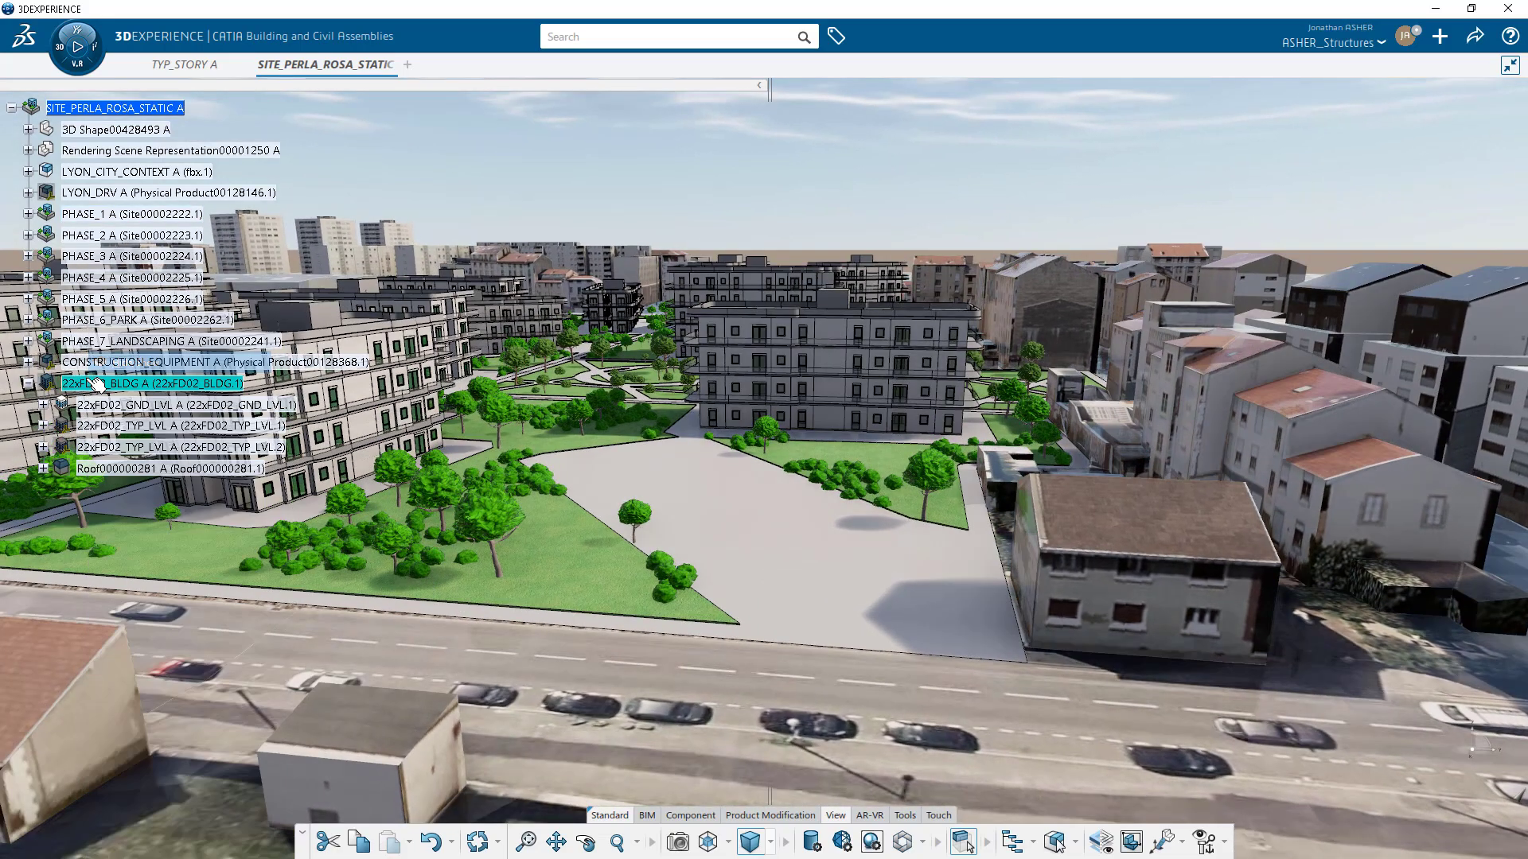
Show the typical levels of the 22xFD02_BLDG building in the site model.
left_click(106, 427)
right_click(104, 447)
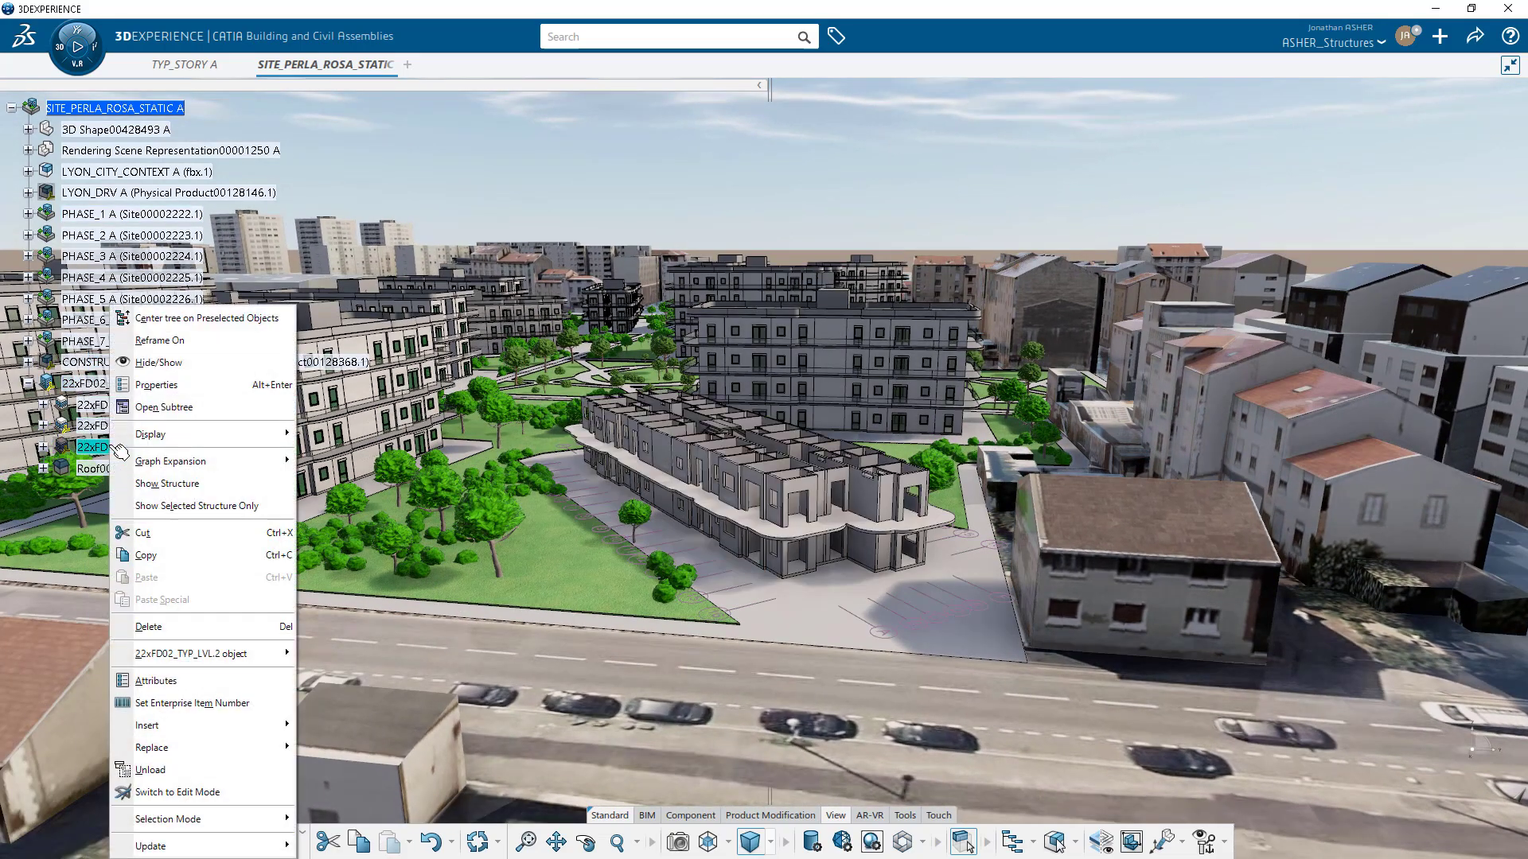
left_click(146, 362)
middle_click_drag(605, 764, 604, 689)
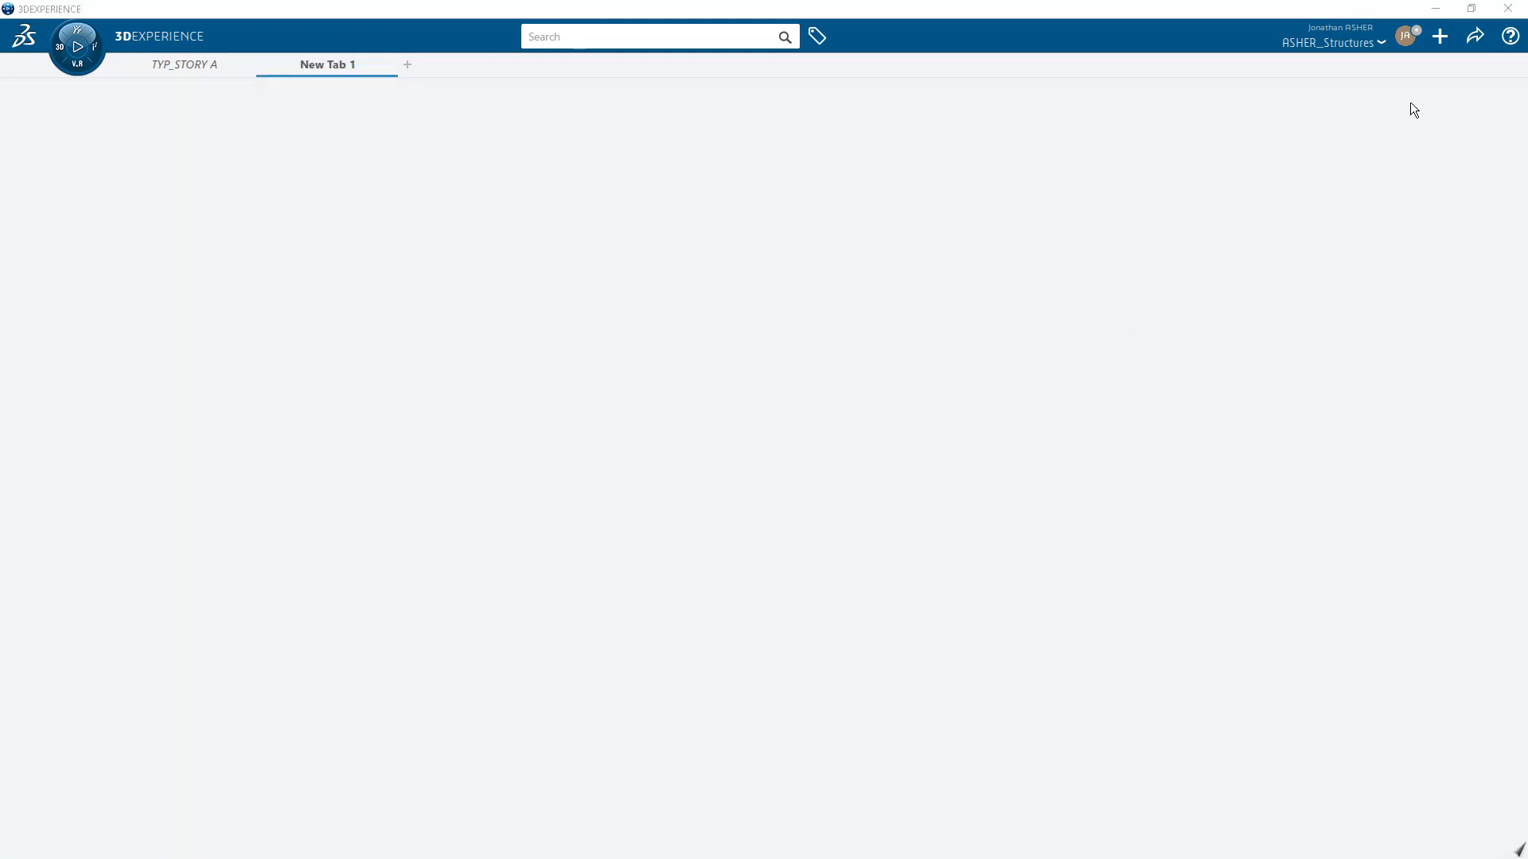
Create a new Storey object from the building spatial structure types.
left_click(1439, 36)
left_click(1374, 64)
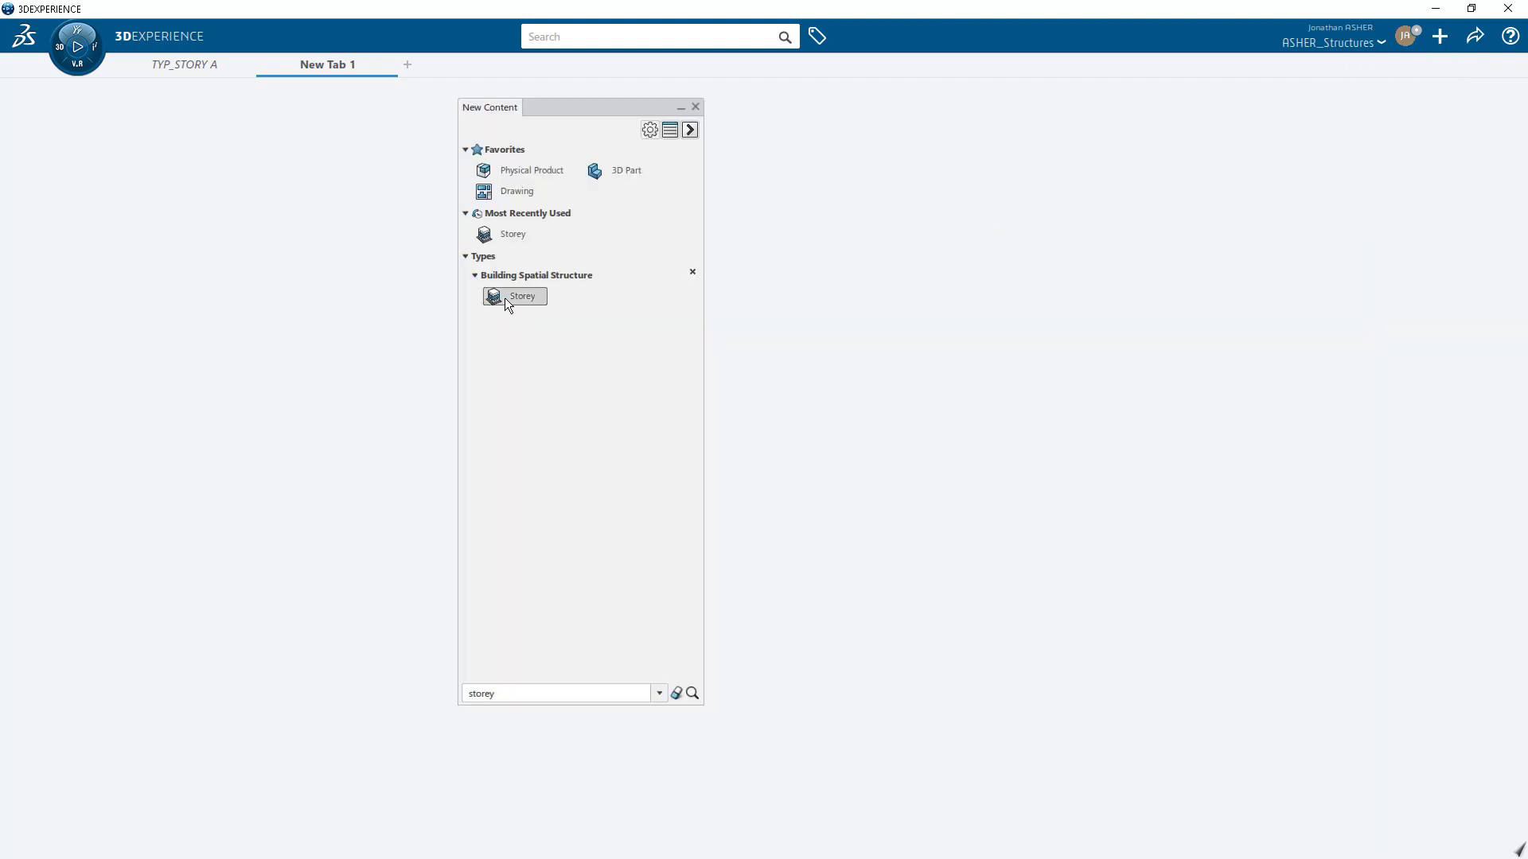
left_click(504, 297)
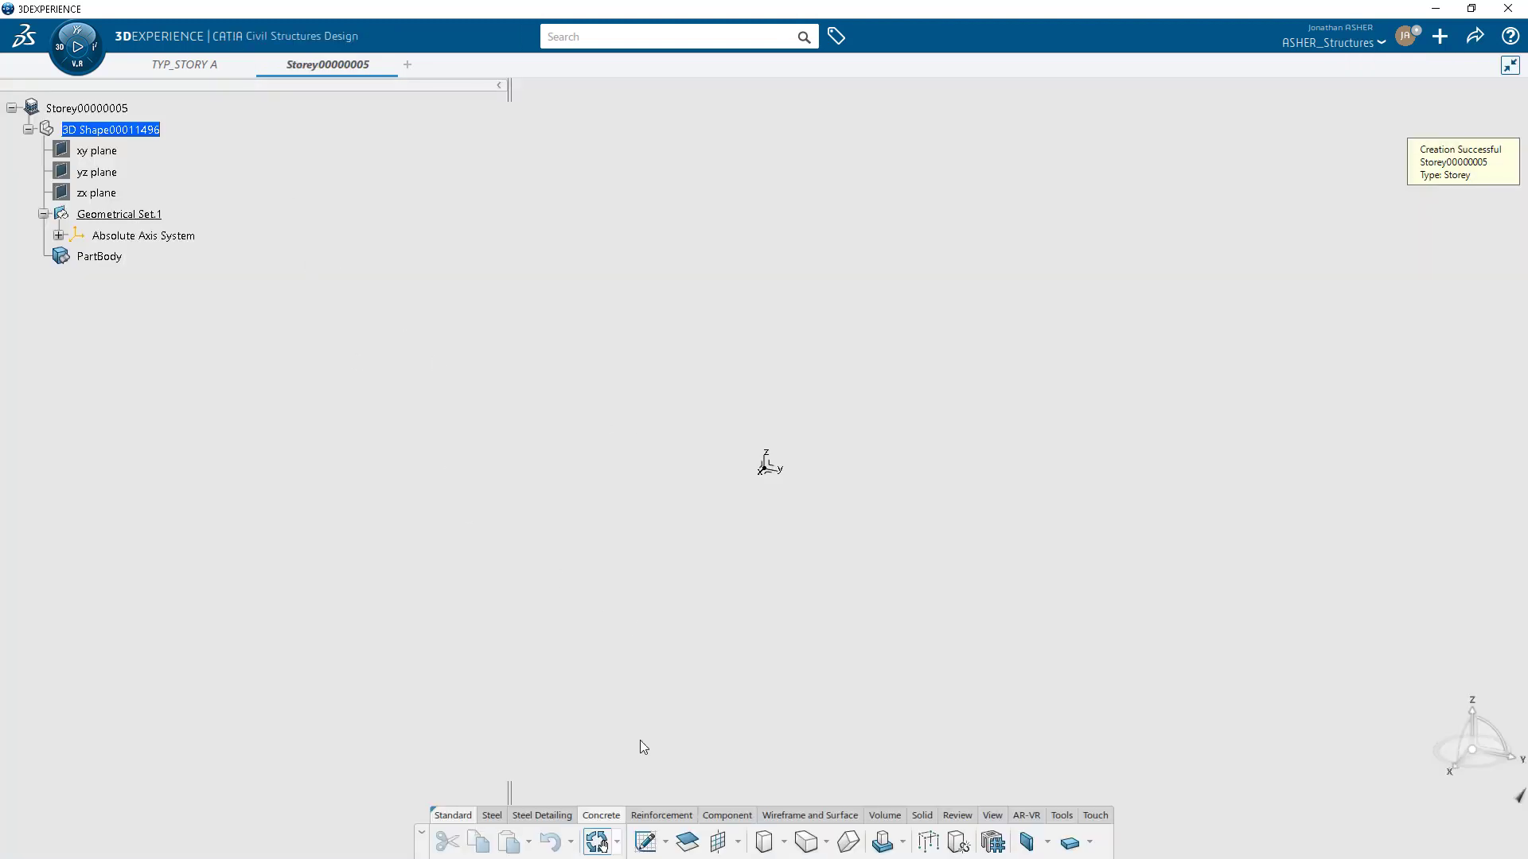
Create three levels above ground with a 3600 mm story height and expand each level in the tree.
left_click(1090, 842)
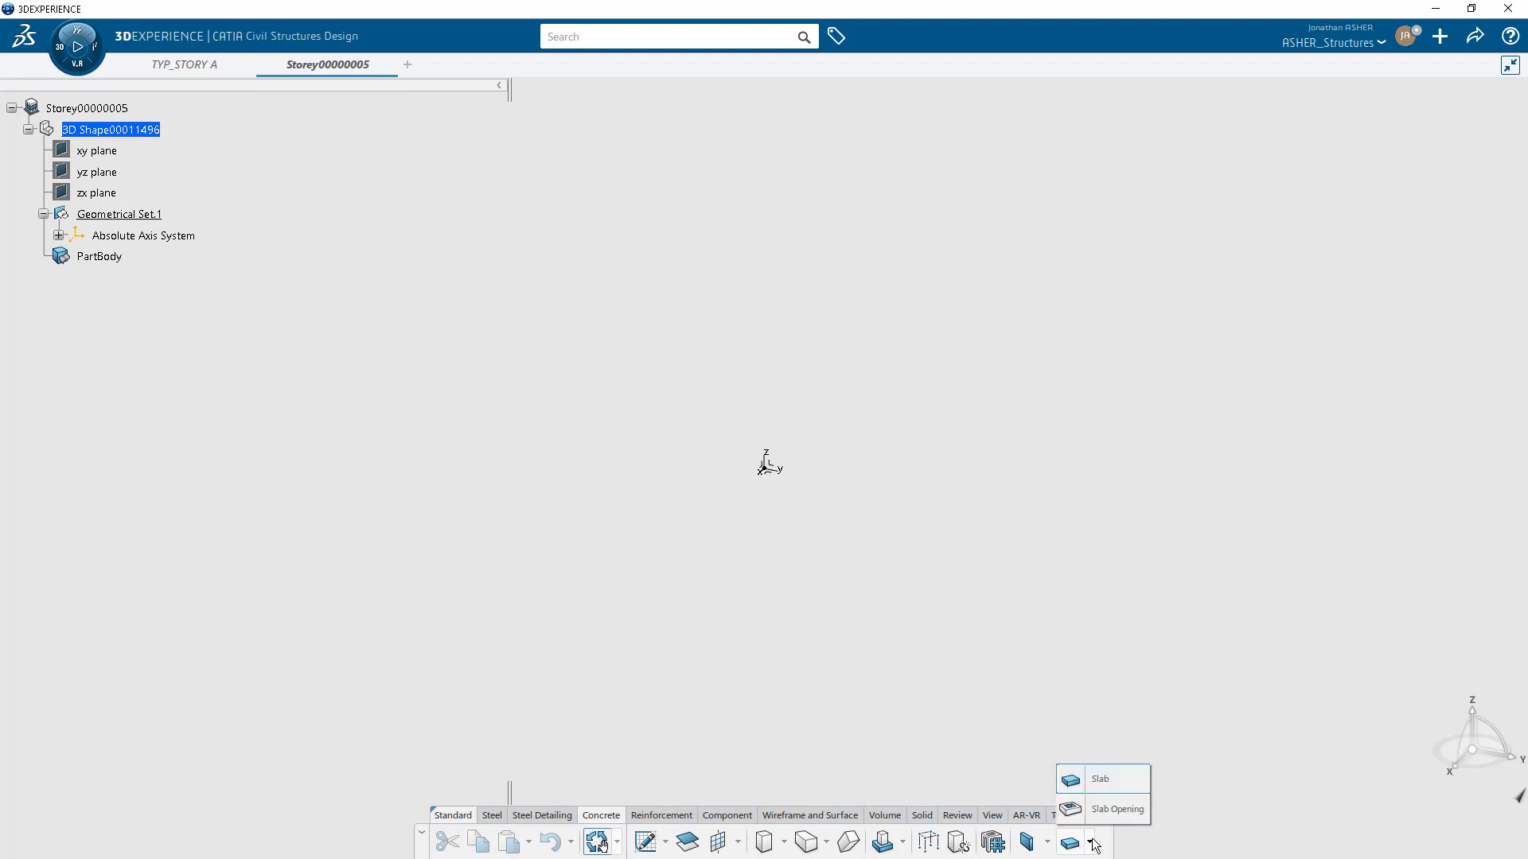
left_click(687, 841)
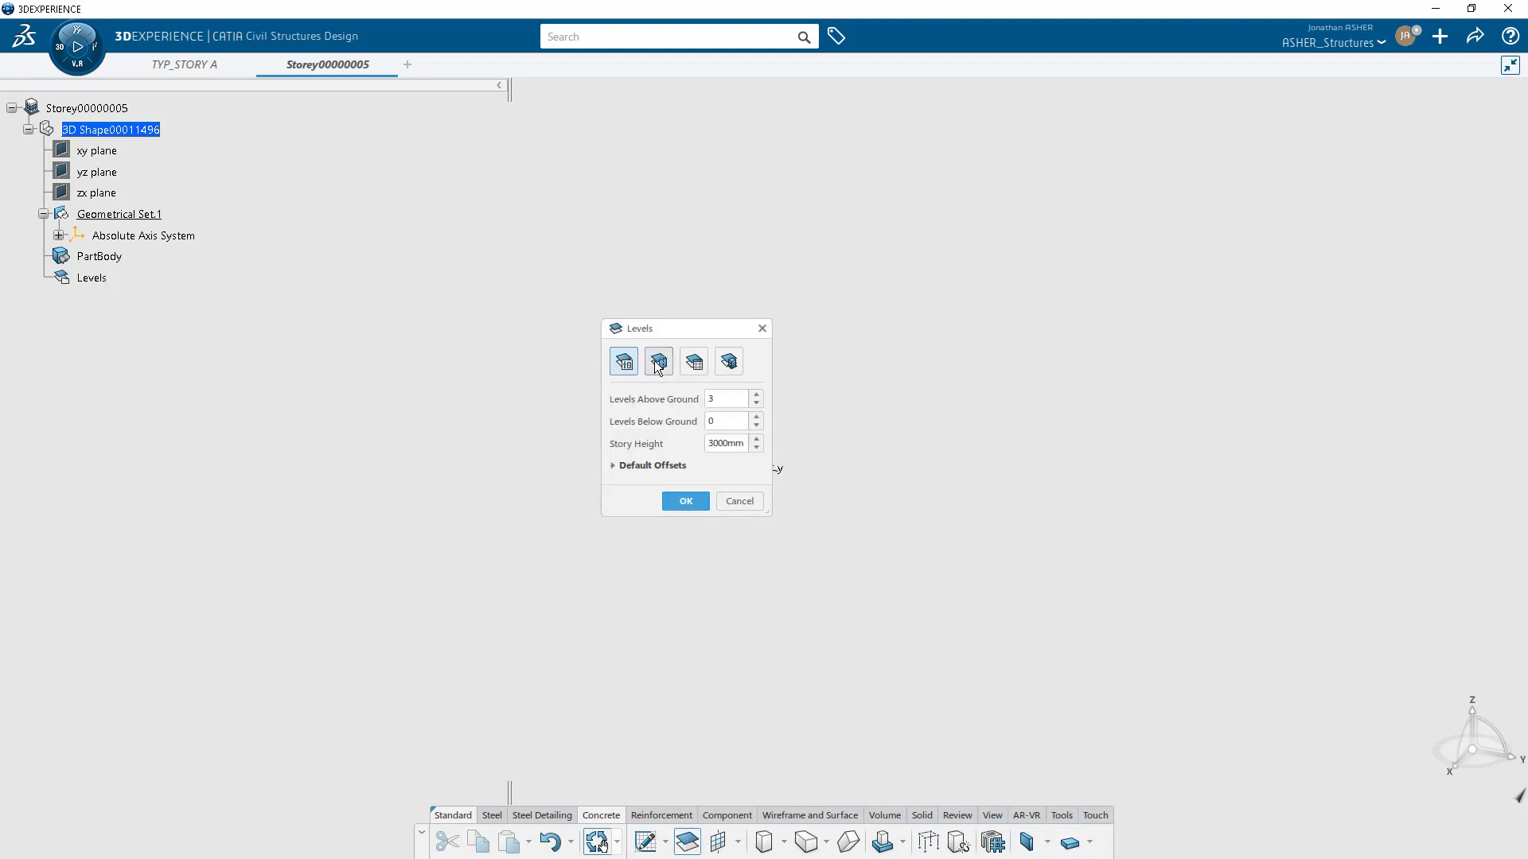
left_click(615, 466)
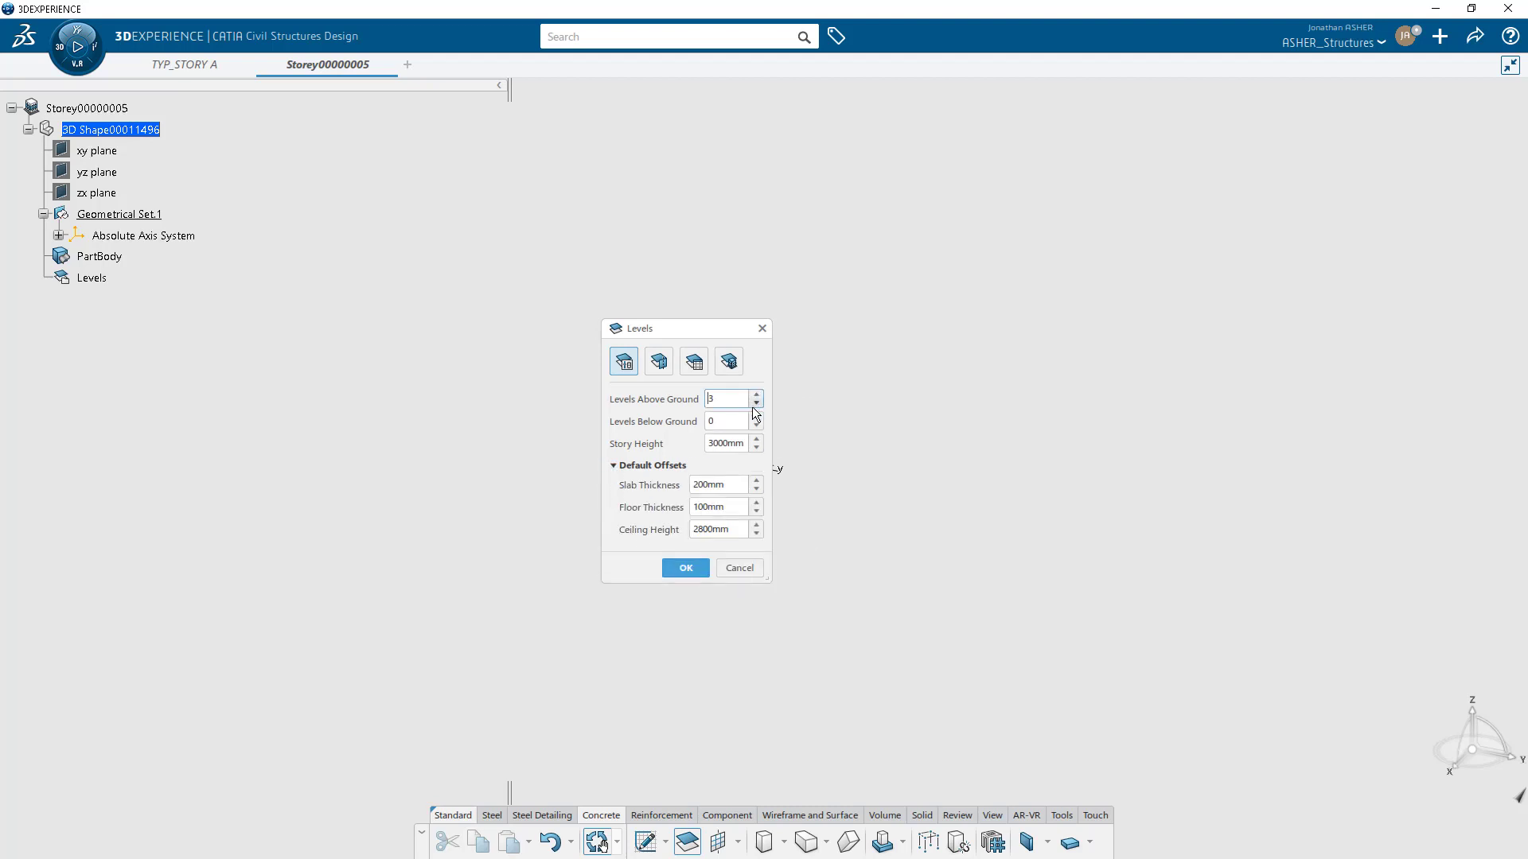
left_click(717, 444)
key("BackSpace")
type("6")
left_click(685, 568)
left_click(59, 341)
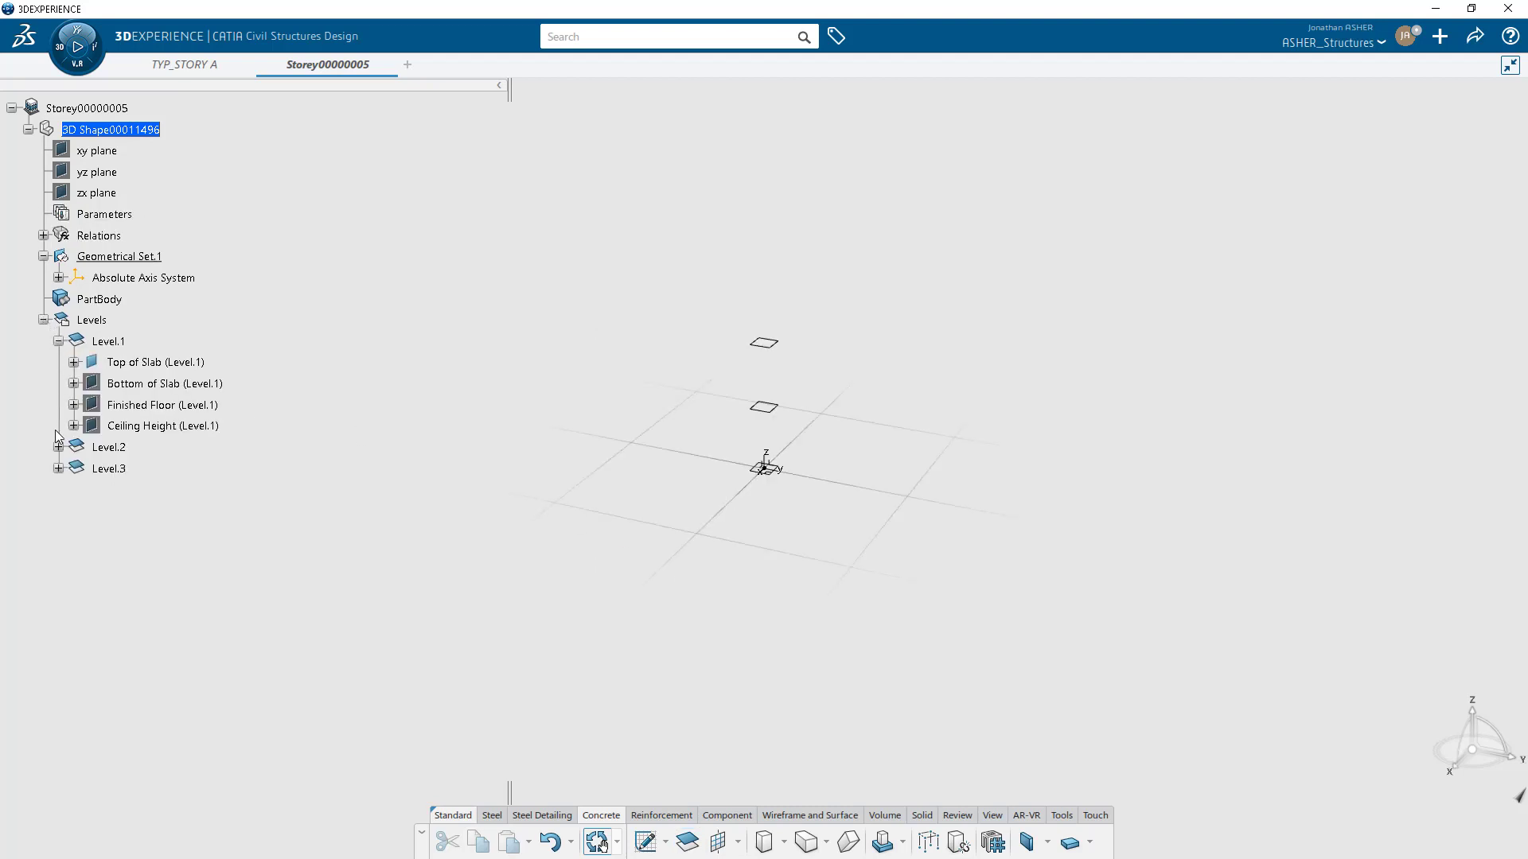
left_click(58, 447)
left_click(58, 553)
Open the level set for editing and add a fourth level to it.
mouse_move(724, 482)
middle_mouse_down()
mouse_move(737, 385)
mouse_move(751, 489)
middle_mouse_up()
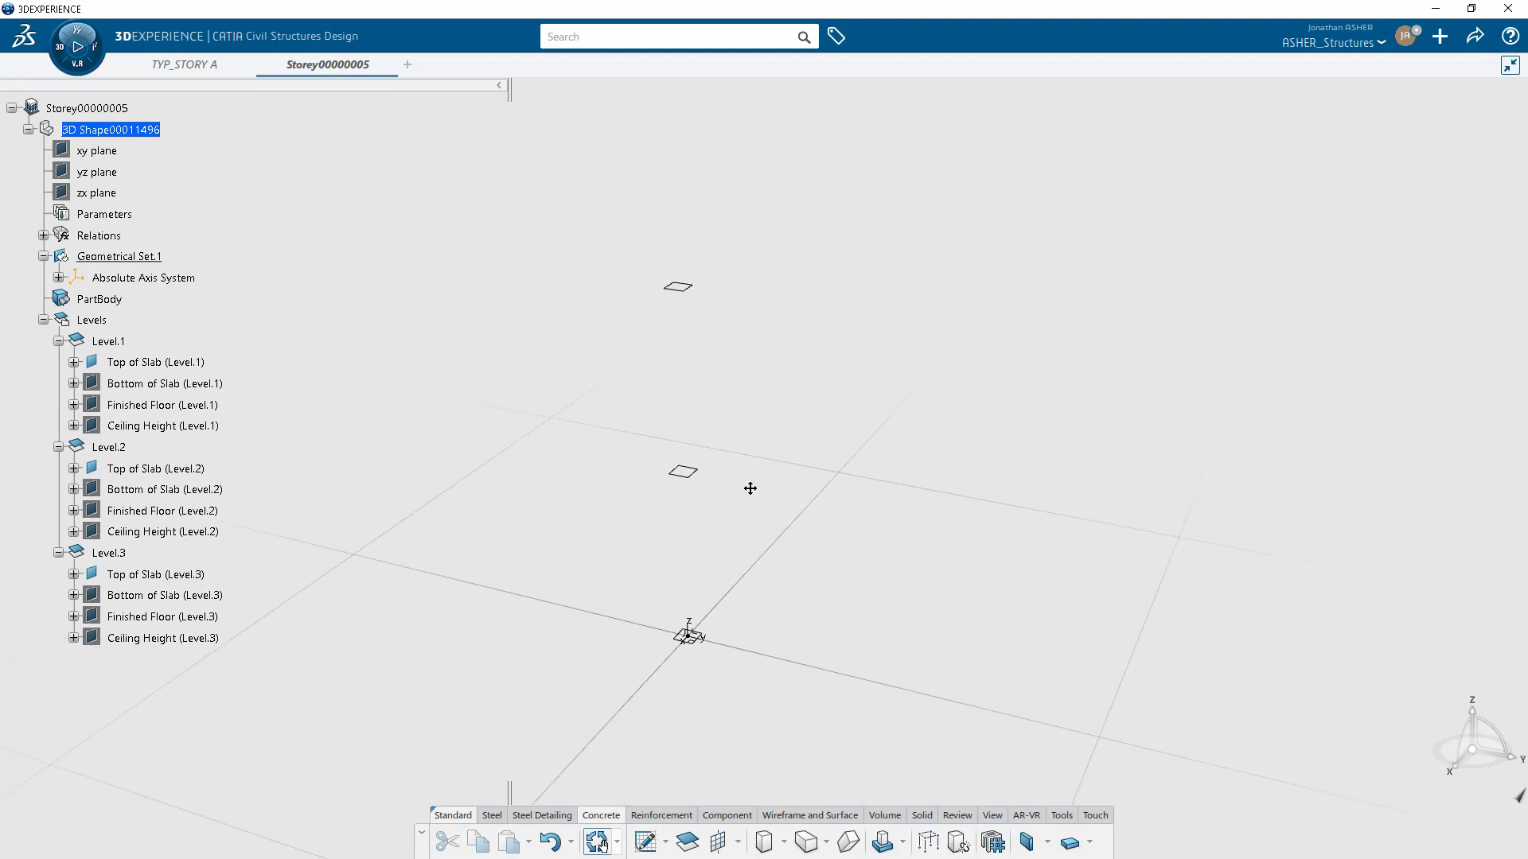
double_click(104, 322)
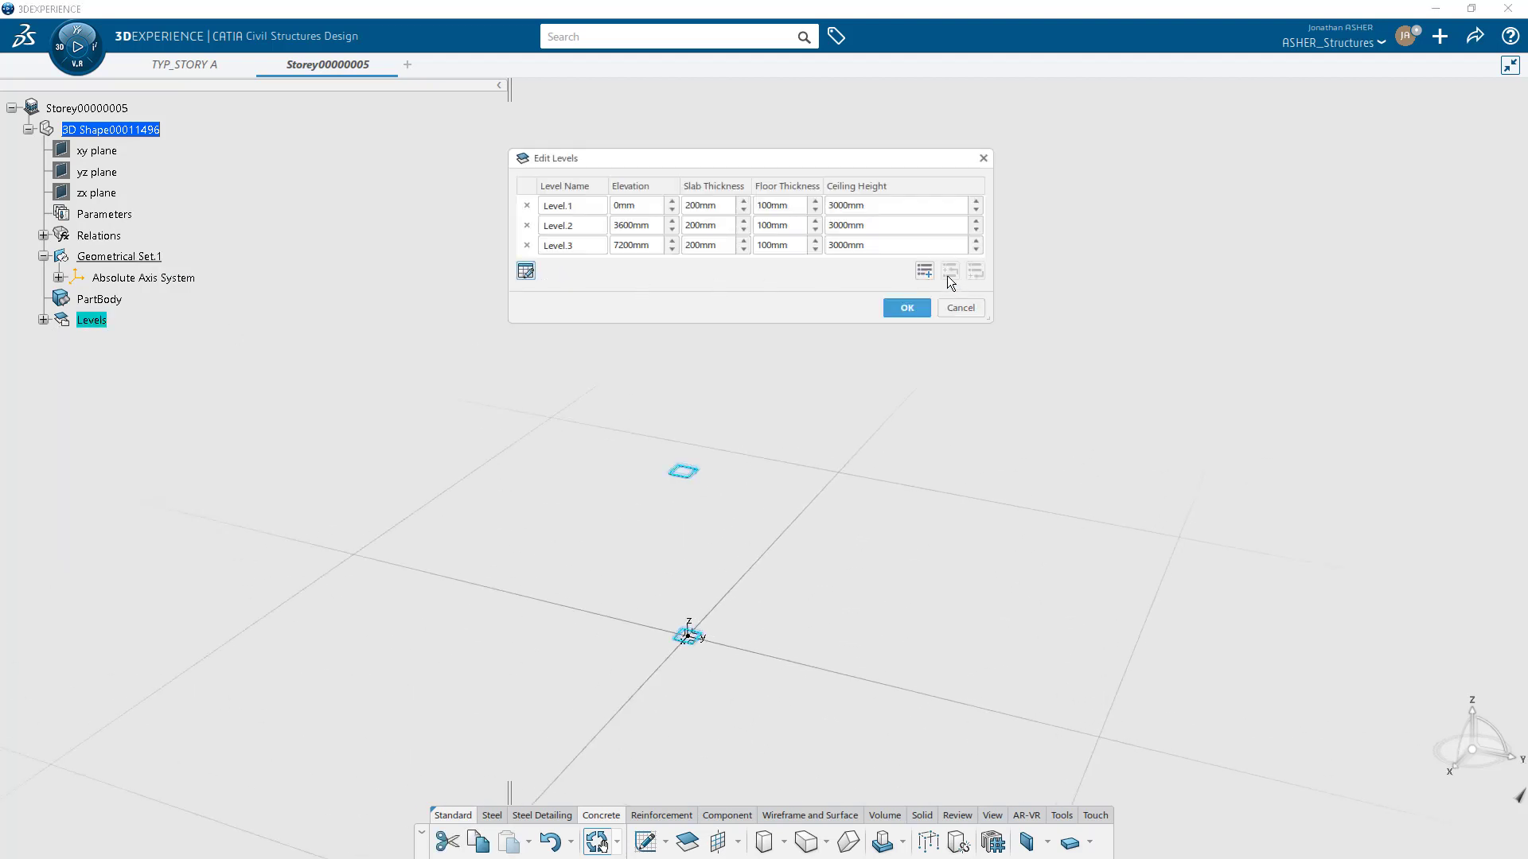
left_click(924, 271)
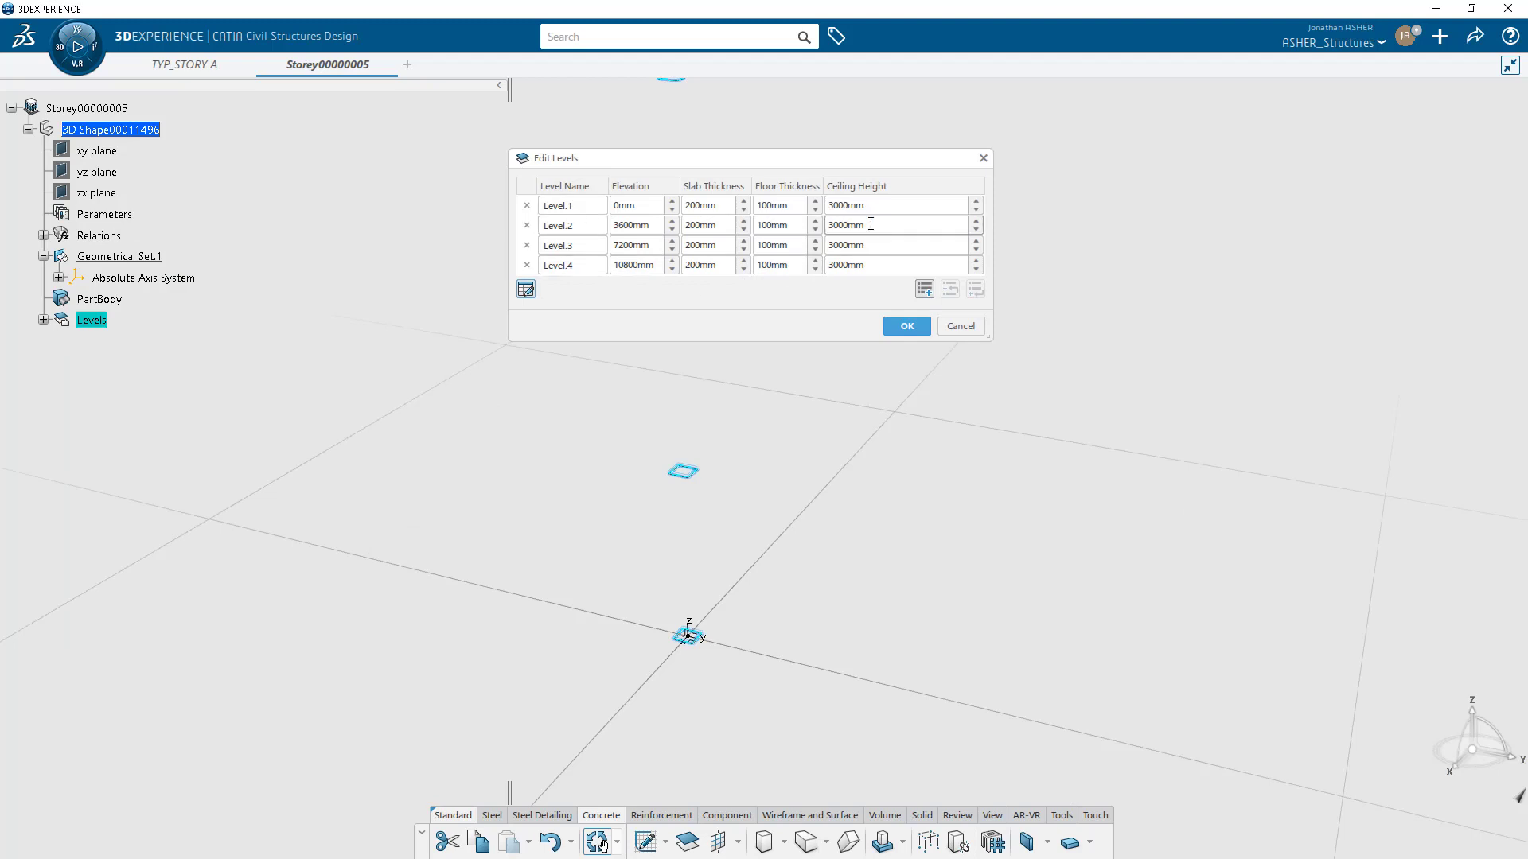
Edit the levels table in Excel and name the levels LVL_01, LVL_02, LVL_03 and ROOF_PL.
left_click(525, 289)
left_click(476, 340)
type("LVL_01")
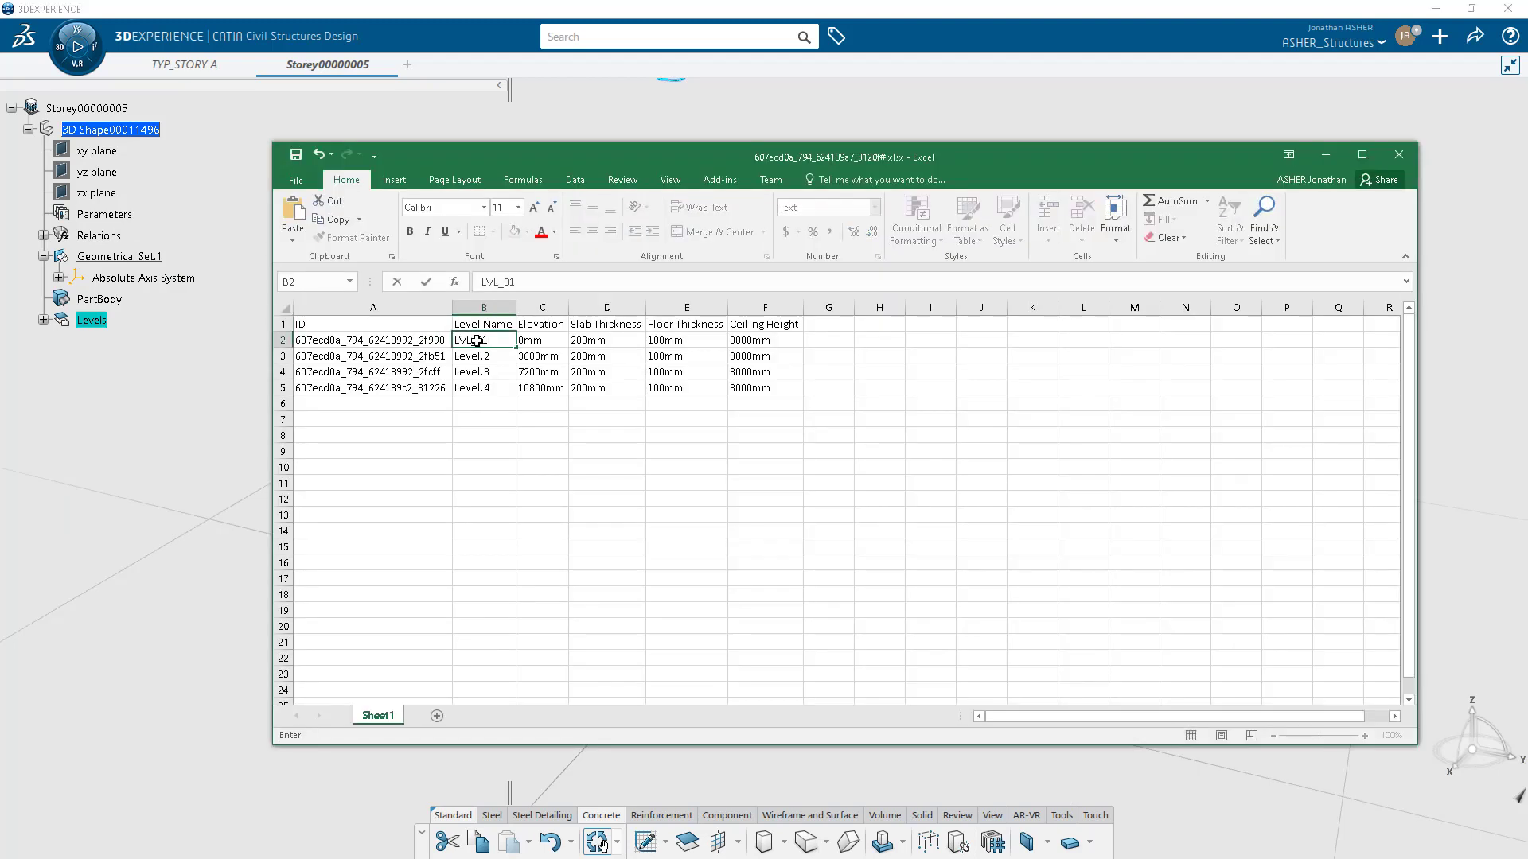
left_click(480, 417)
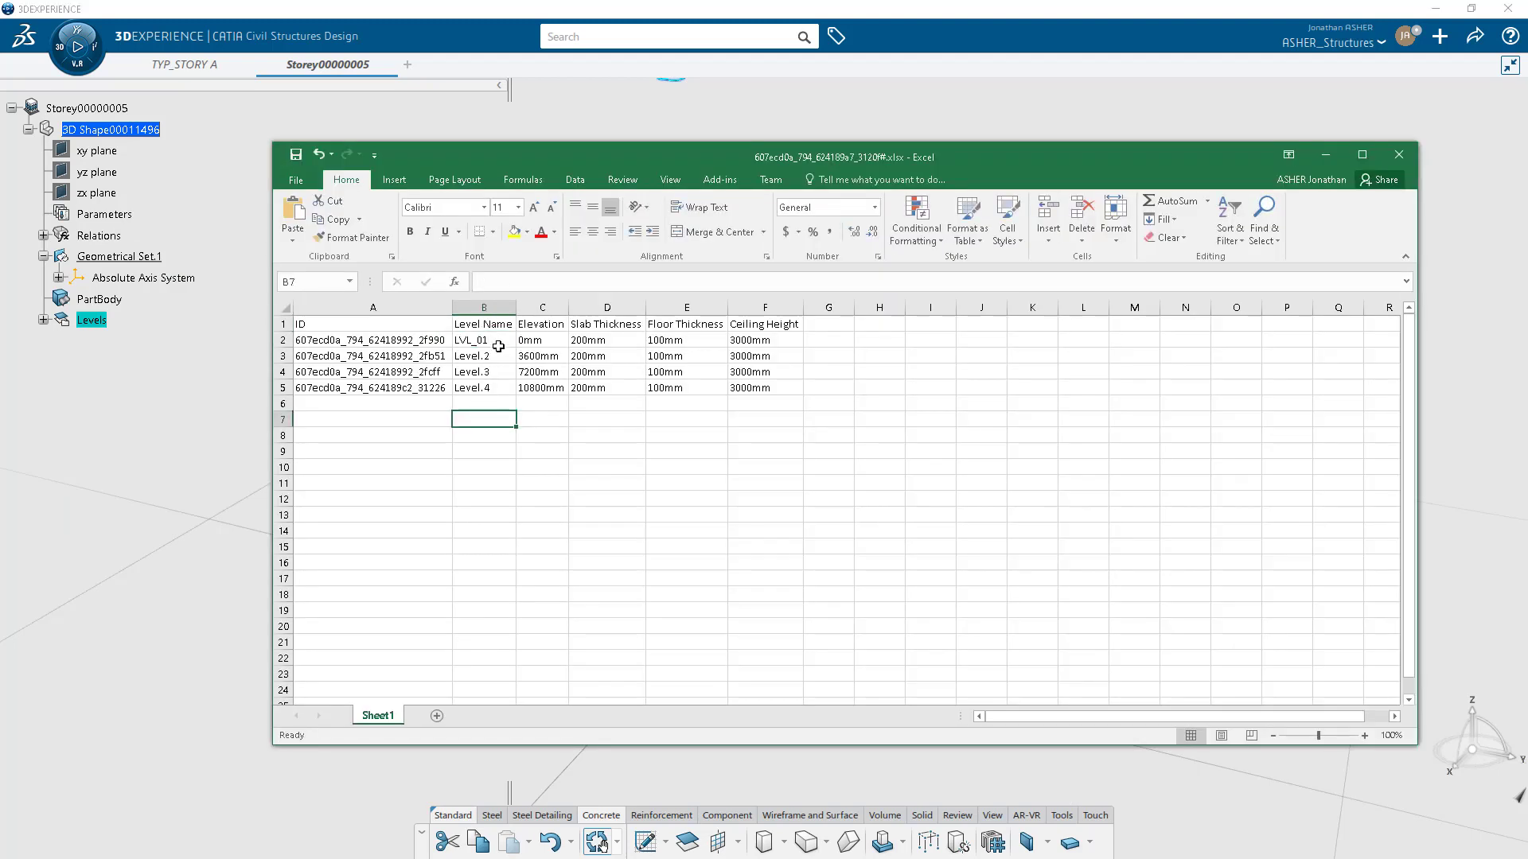
left_click(495, 343)
left_click_drag(516, 348, 503, 395)
left_click(484, 419)
left_click(490, 389)
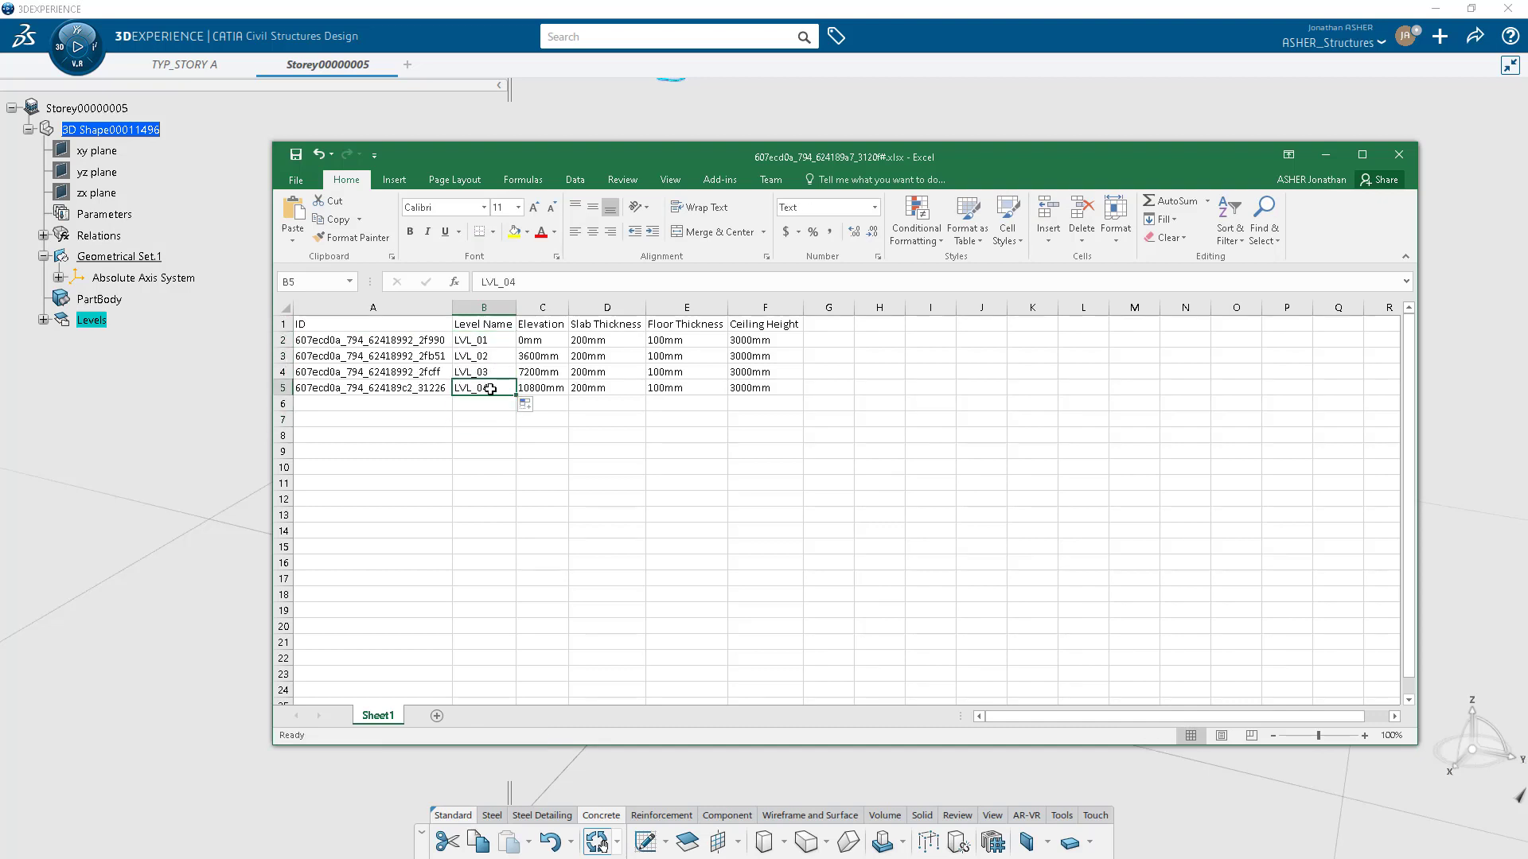
type("ROOF_PL")
left_click(528, 484)
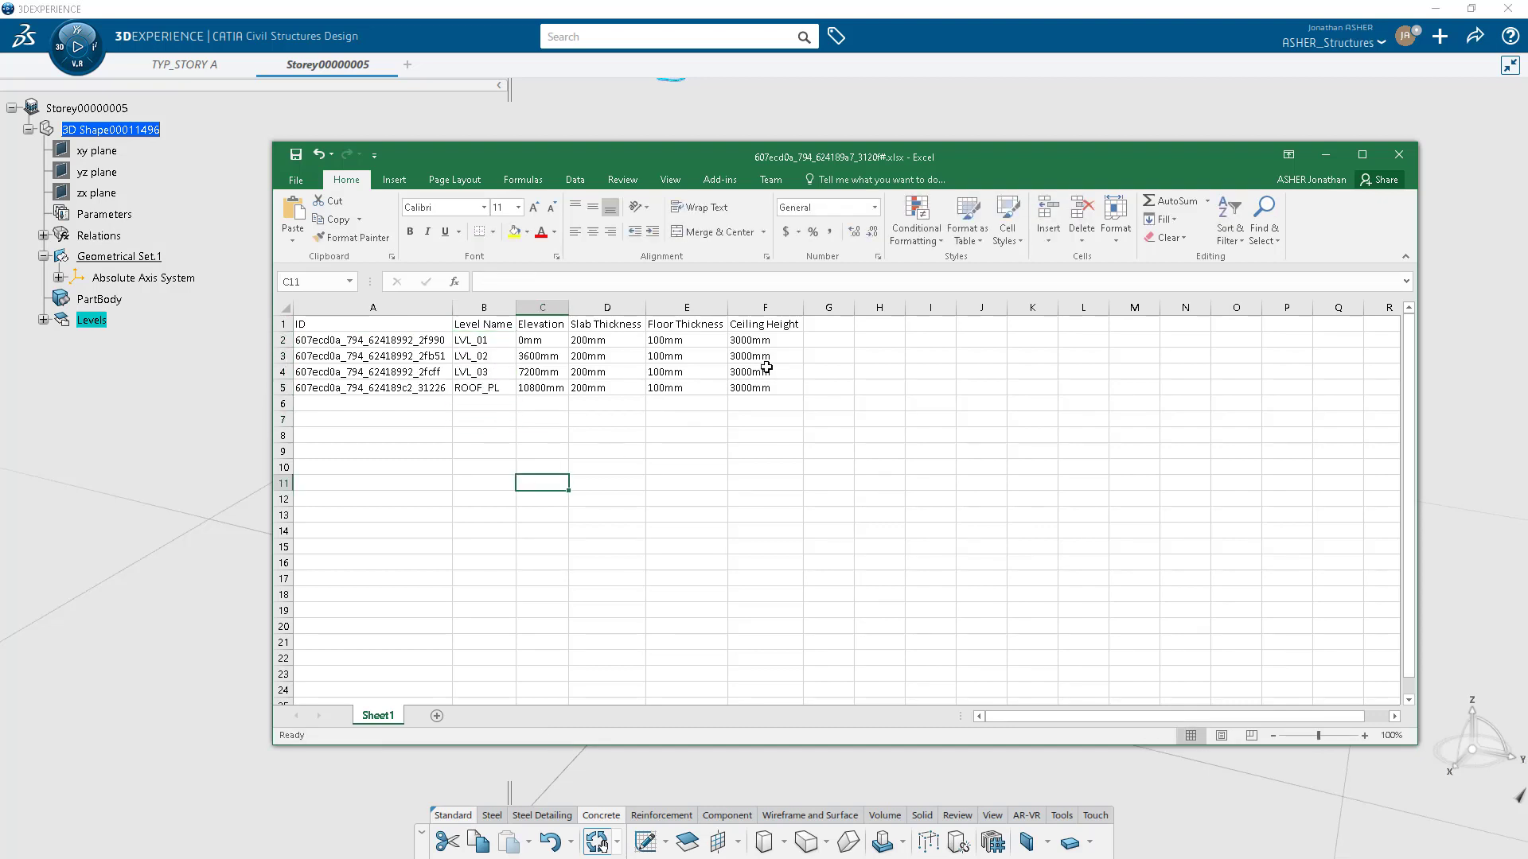
Set the ROOF_PL elevation to 12800 mm in the spreadsheet and apply the edited table to the levels.
double_click(530, 389)
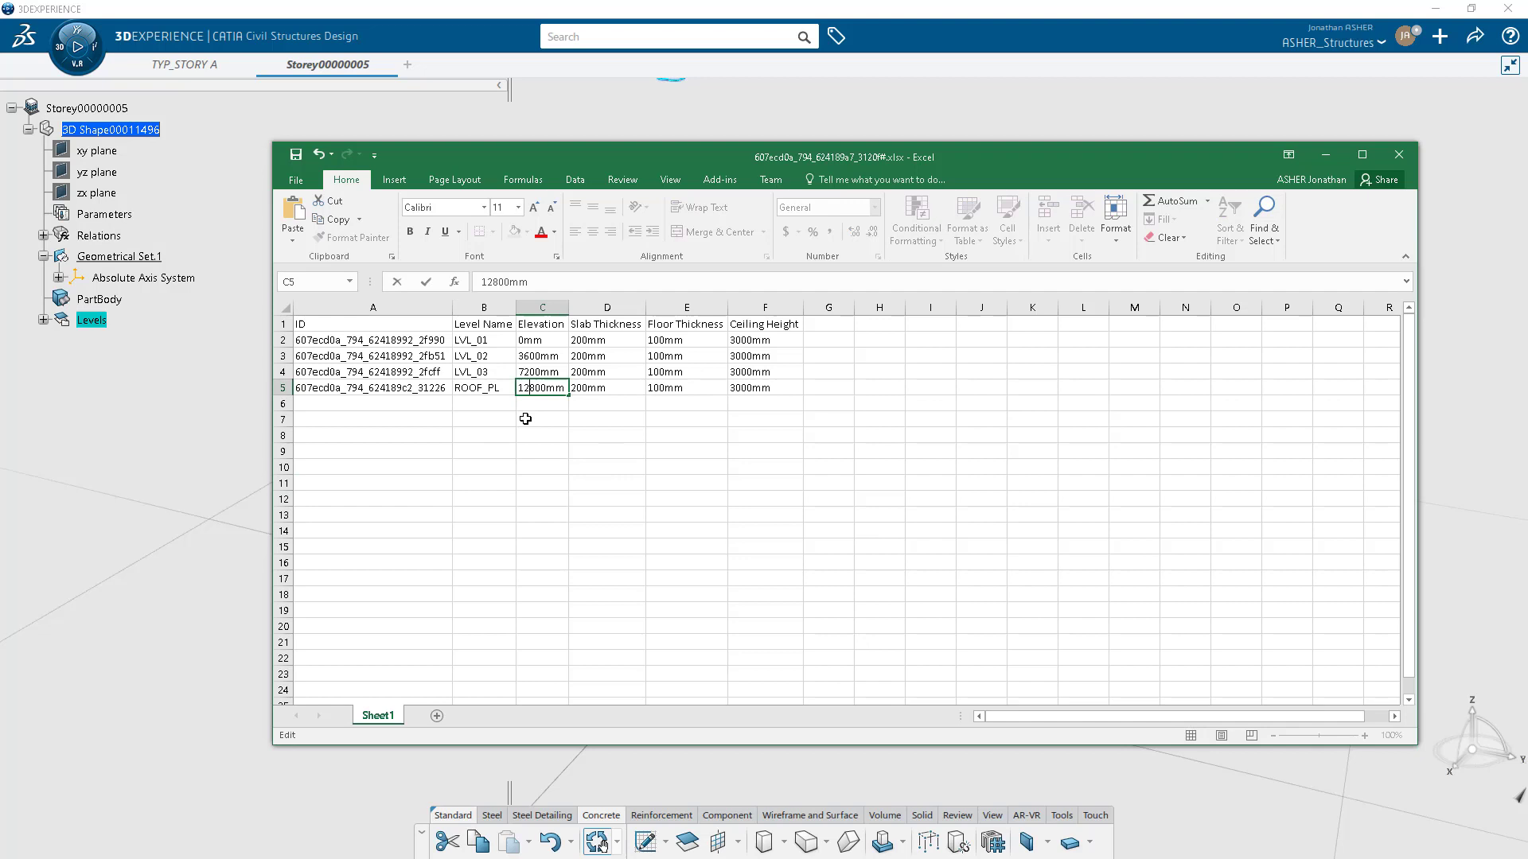
left_click(543, 414)
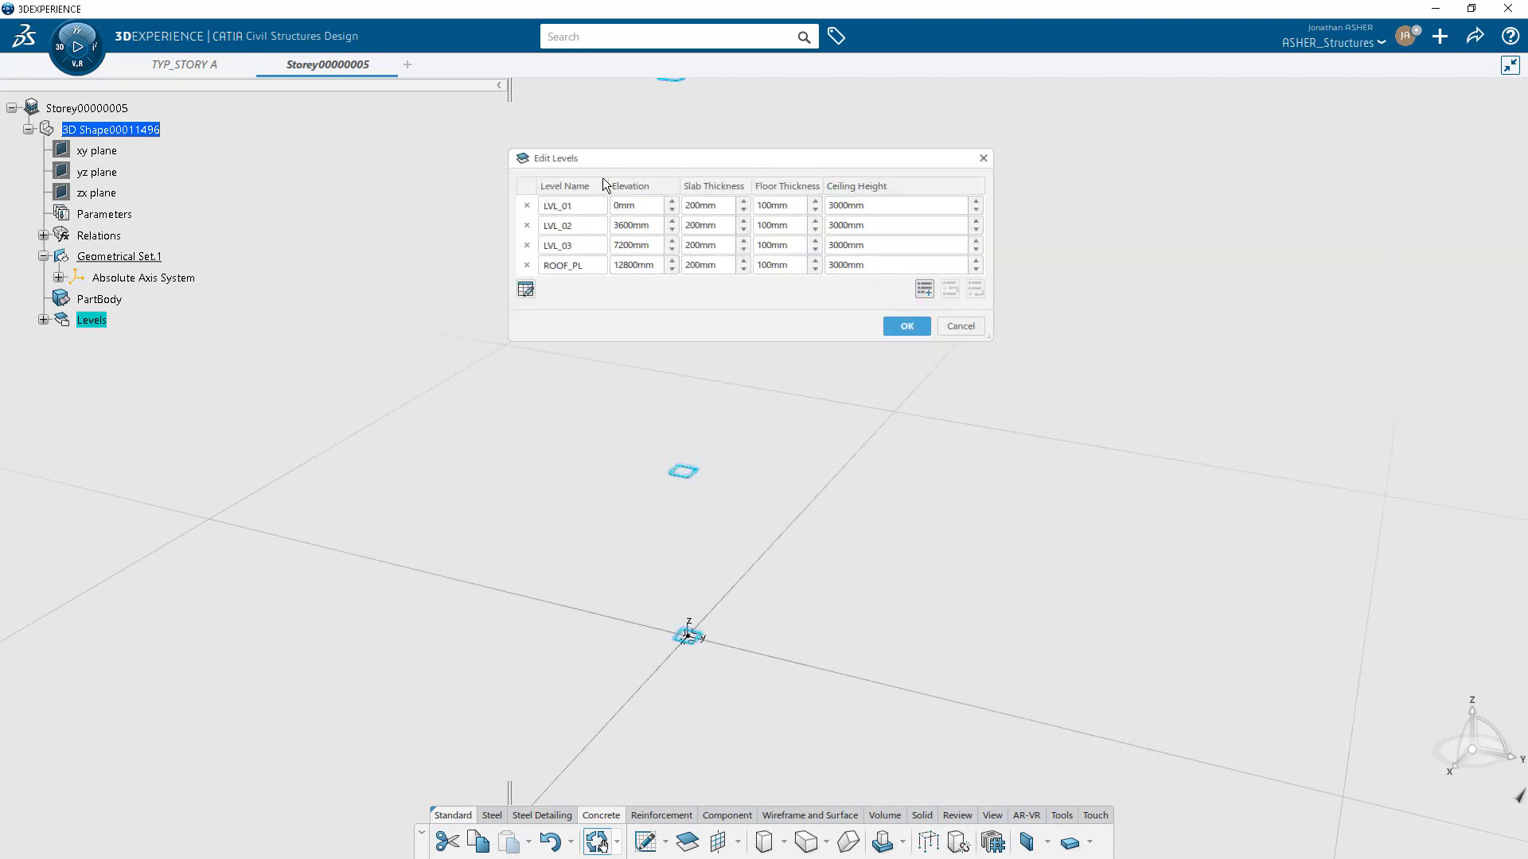
left_click_drag(713, 163, 1007, 235)
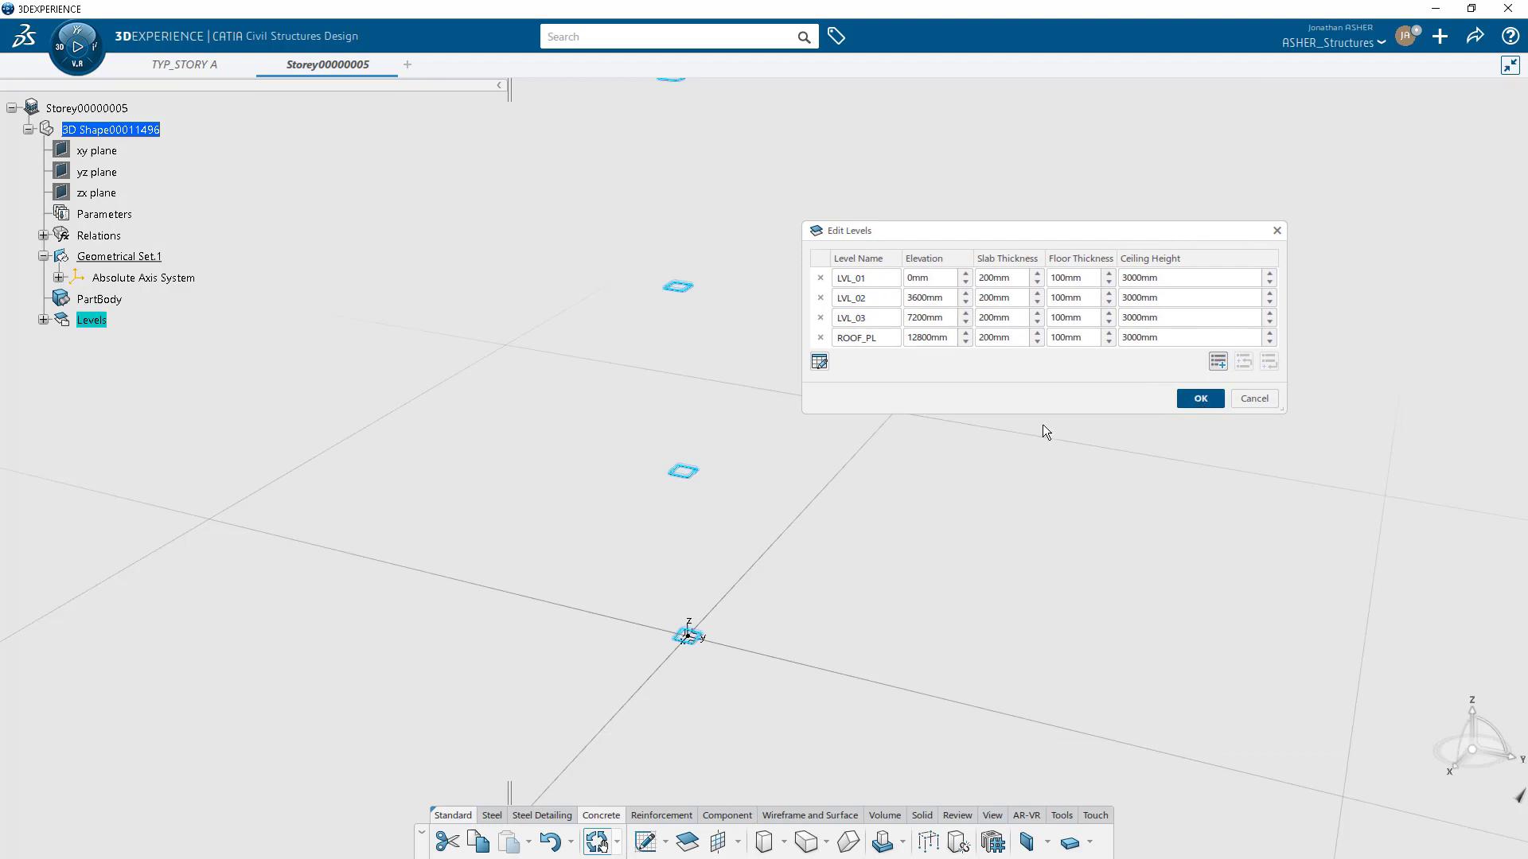
left_click(1199, 398)
middle_click_drag(876, 292, 199, 408)
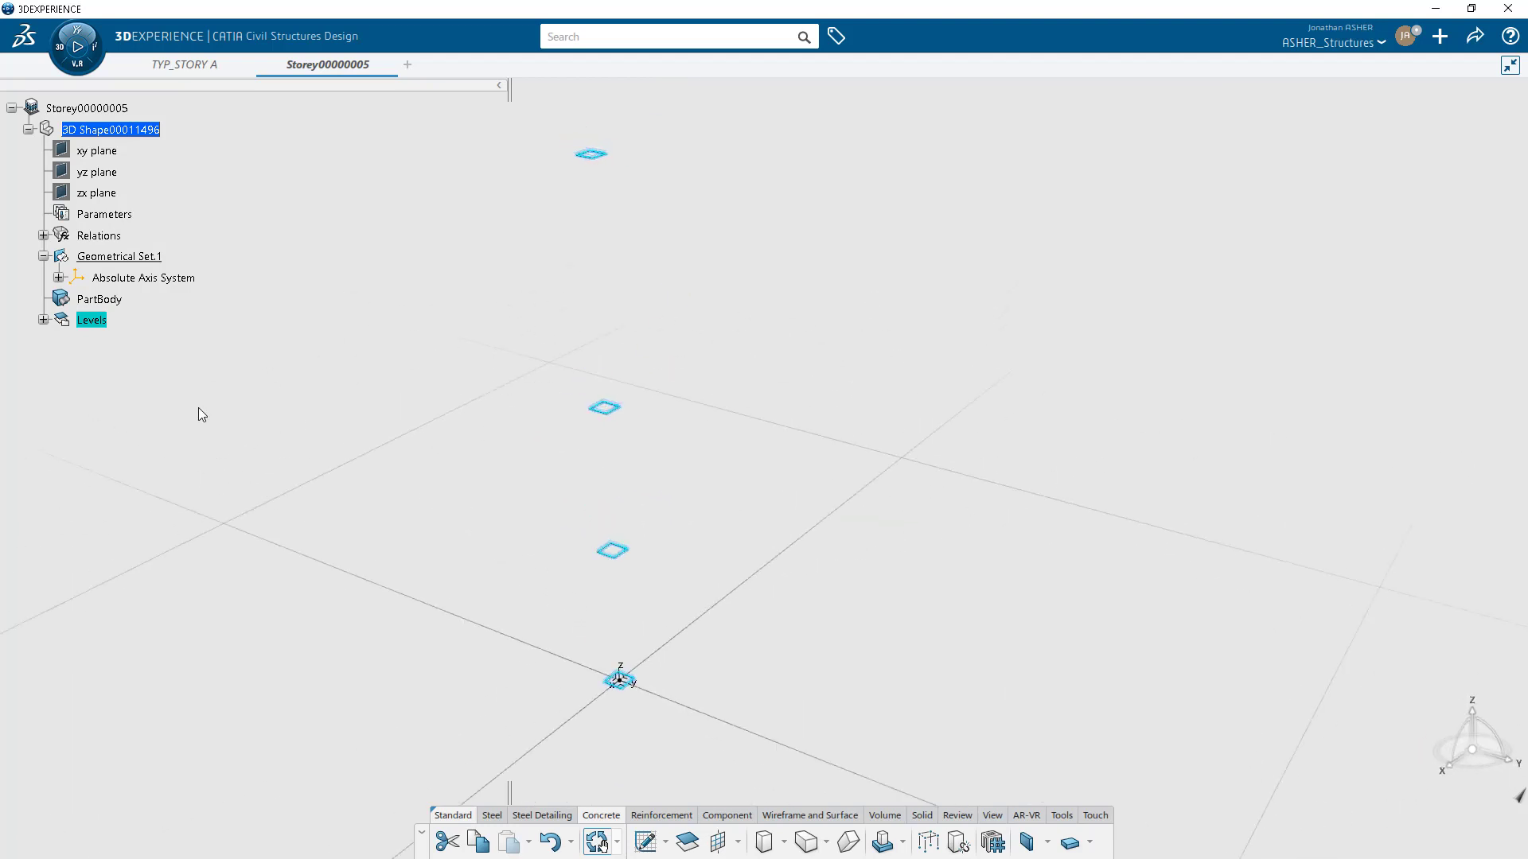
Edit the ROOF_PL level on its own and set its elevation to 10800 mm.
left_click(44, 320)
double_click(116, 406)
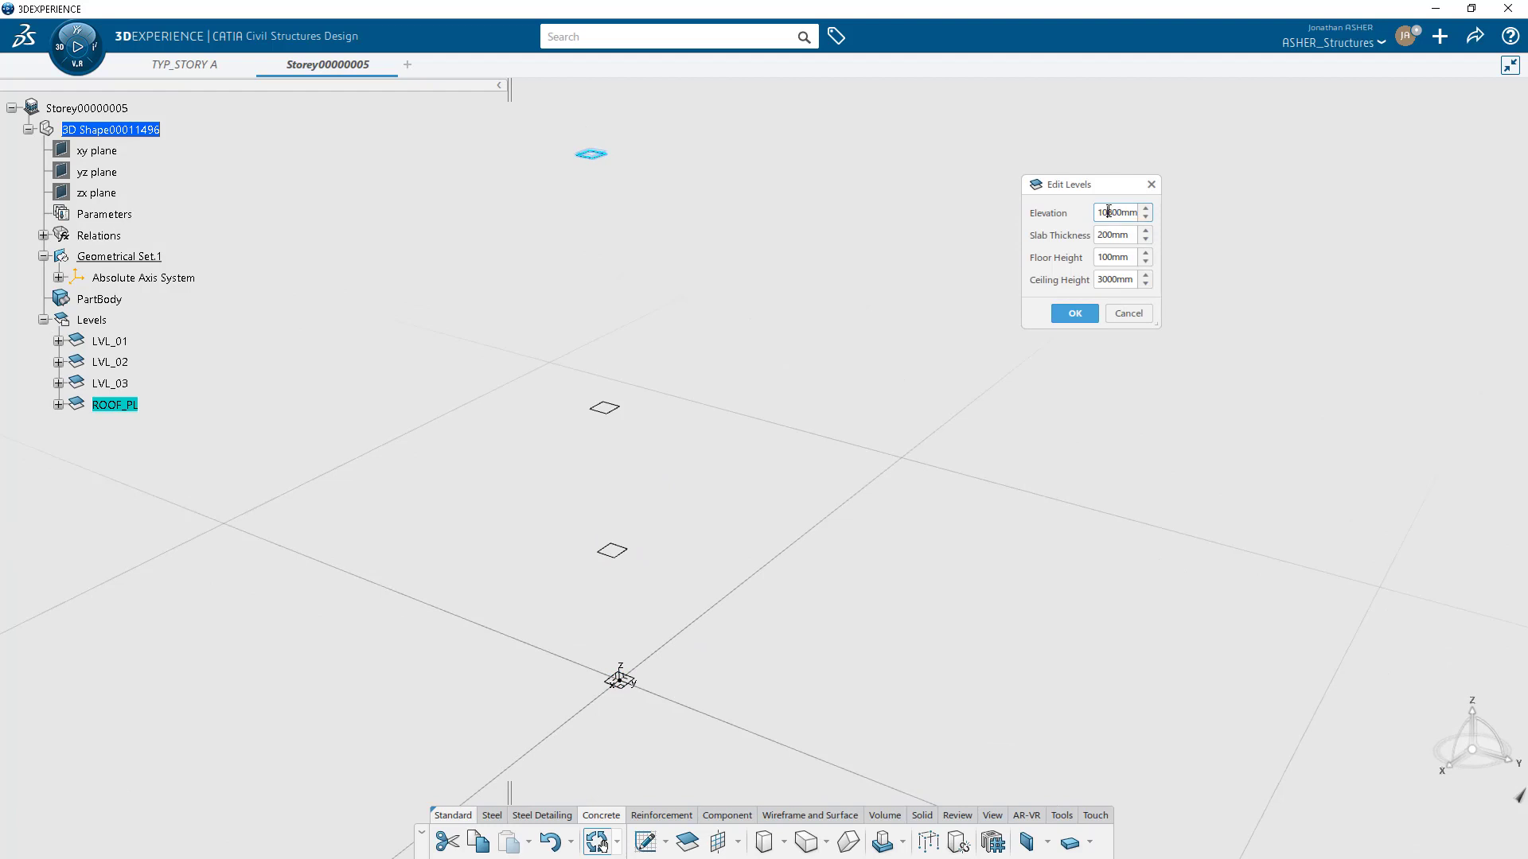
left_click(1076, 313)
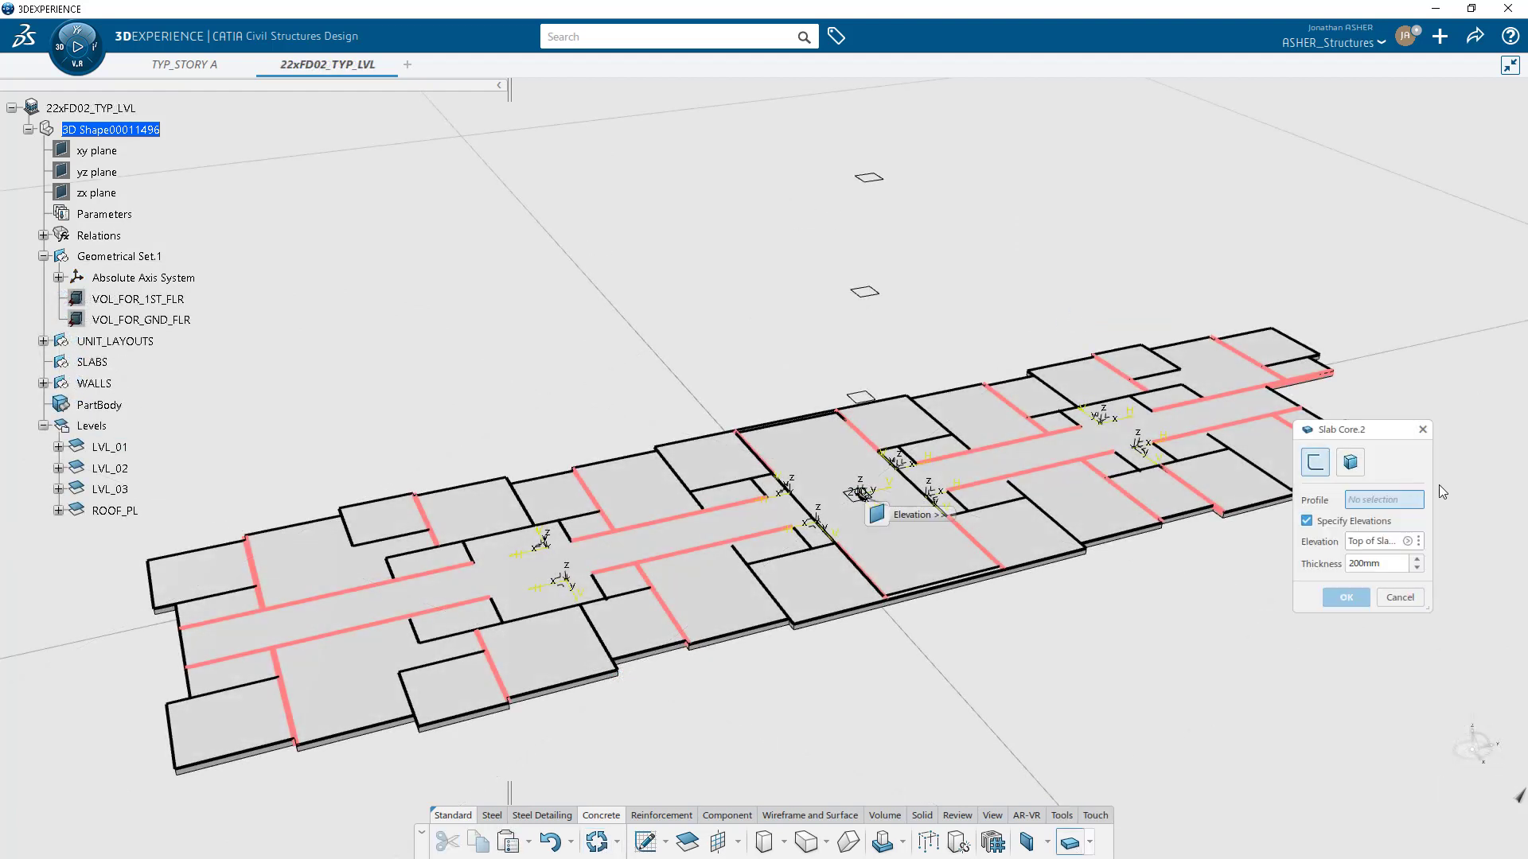
Use VOL_FOR_1ST_FLR as the slab body and add LVL_02, LVL_03 and ROOF_PL to its elevations.
left_click(162, 302)
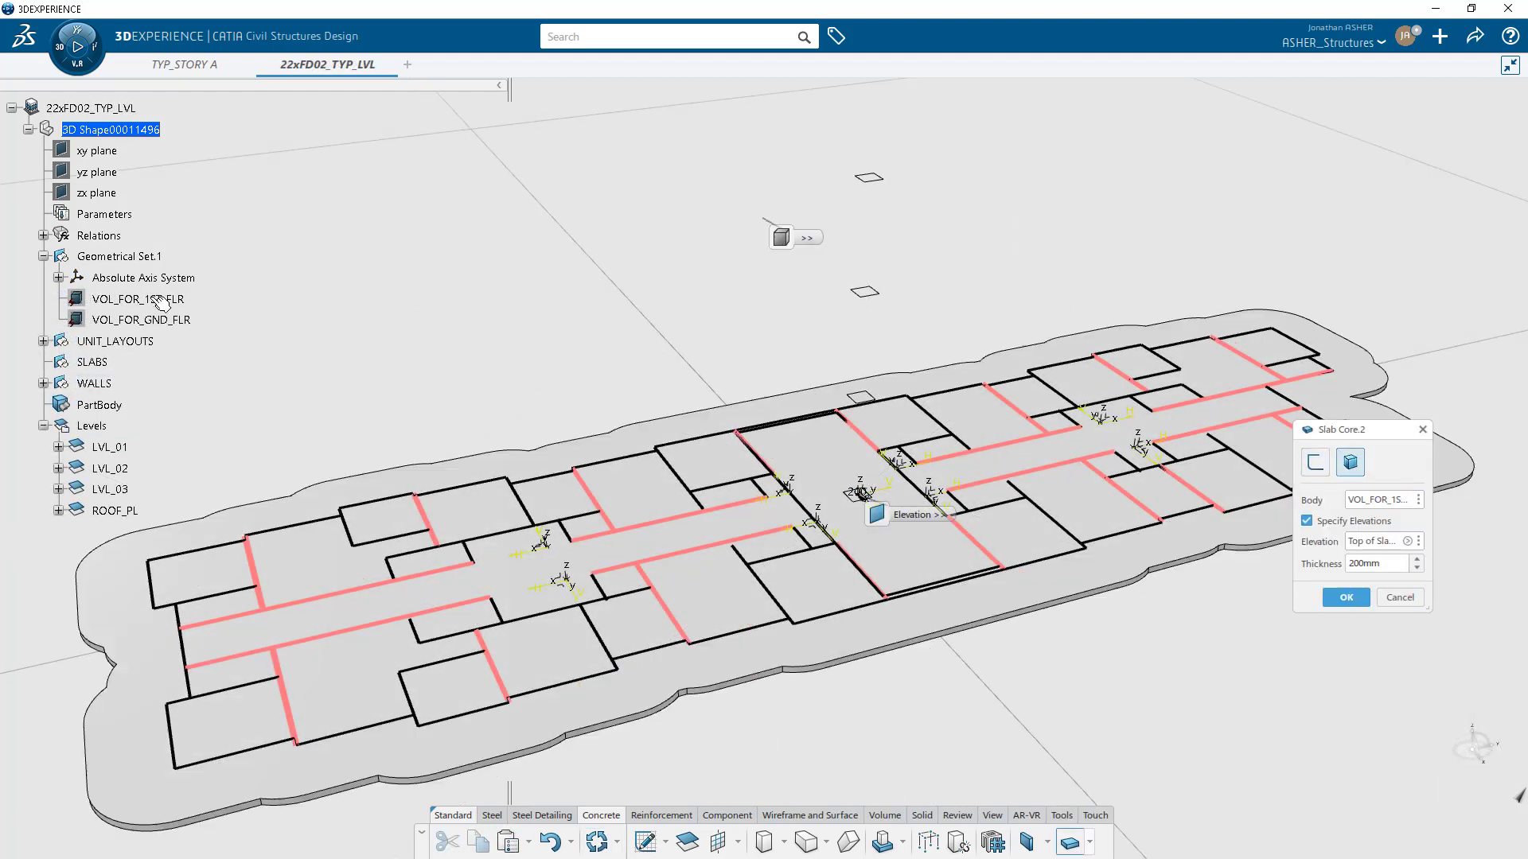
left_click(1365, 547)
left_click(116, 469)
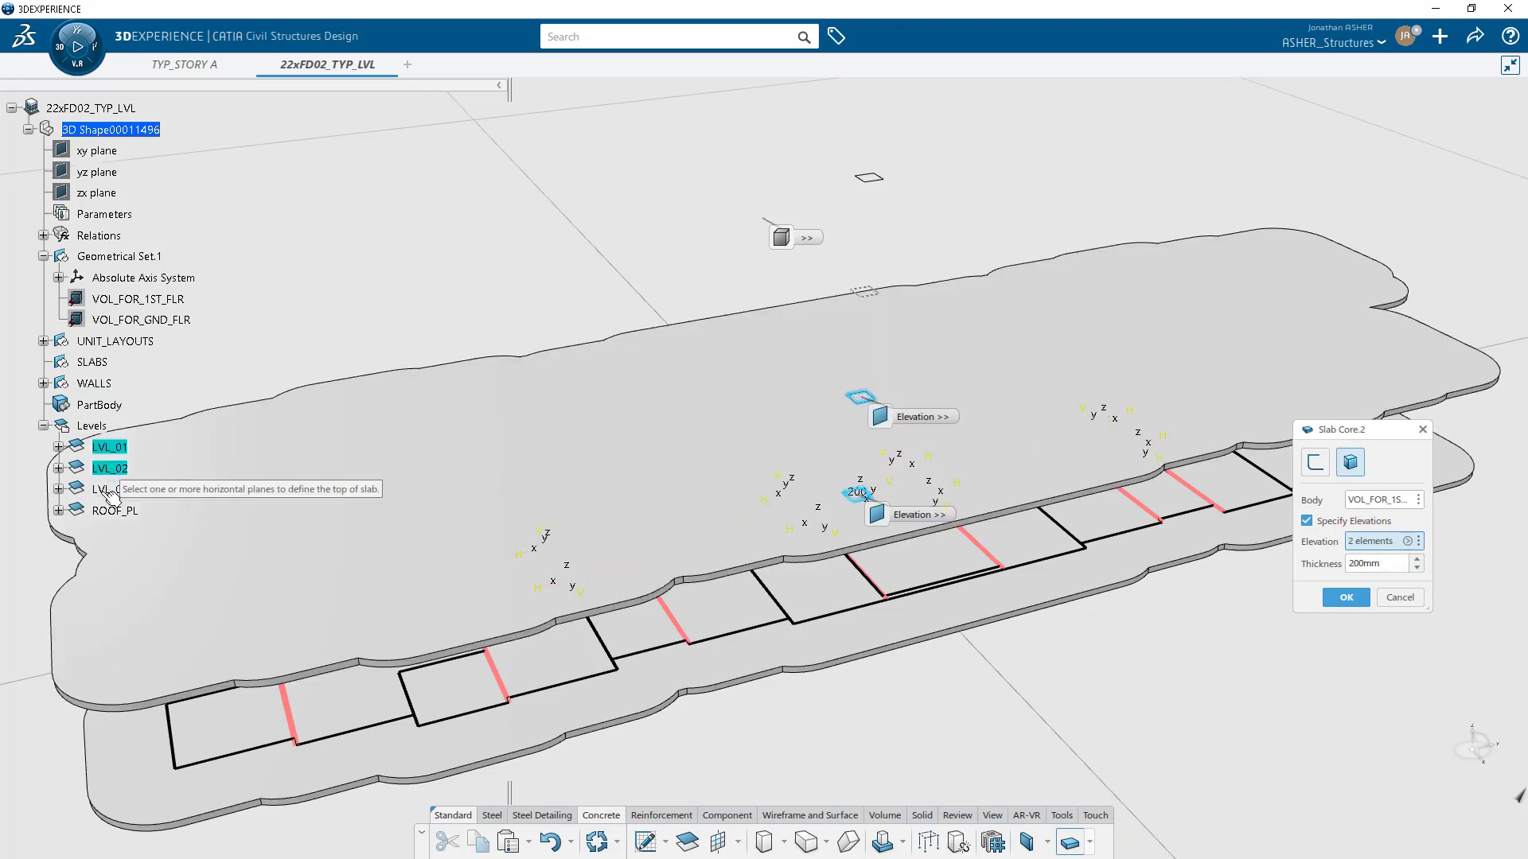
left_click(110, 490)
left_click(868, 177)
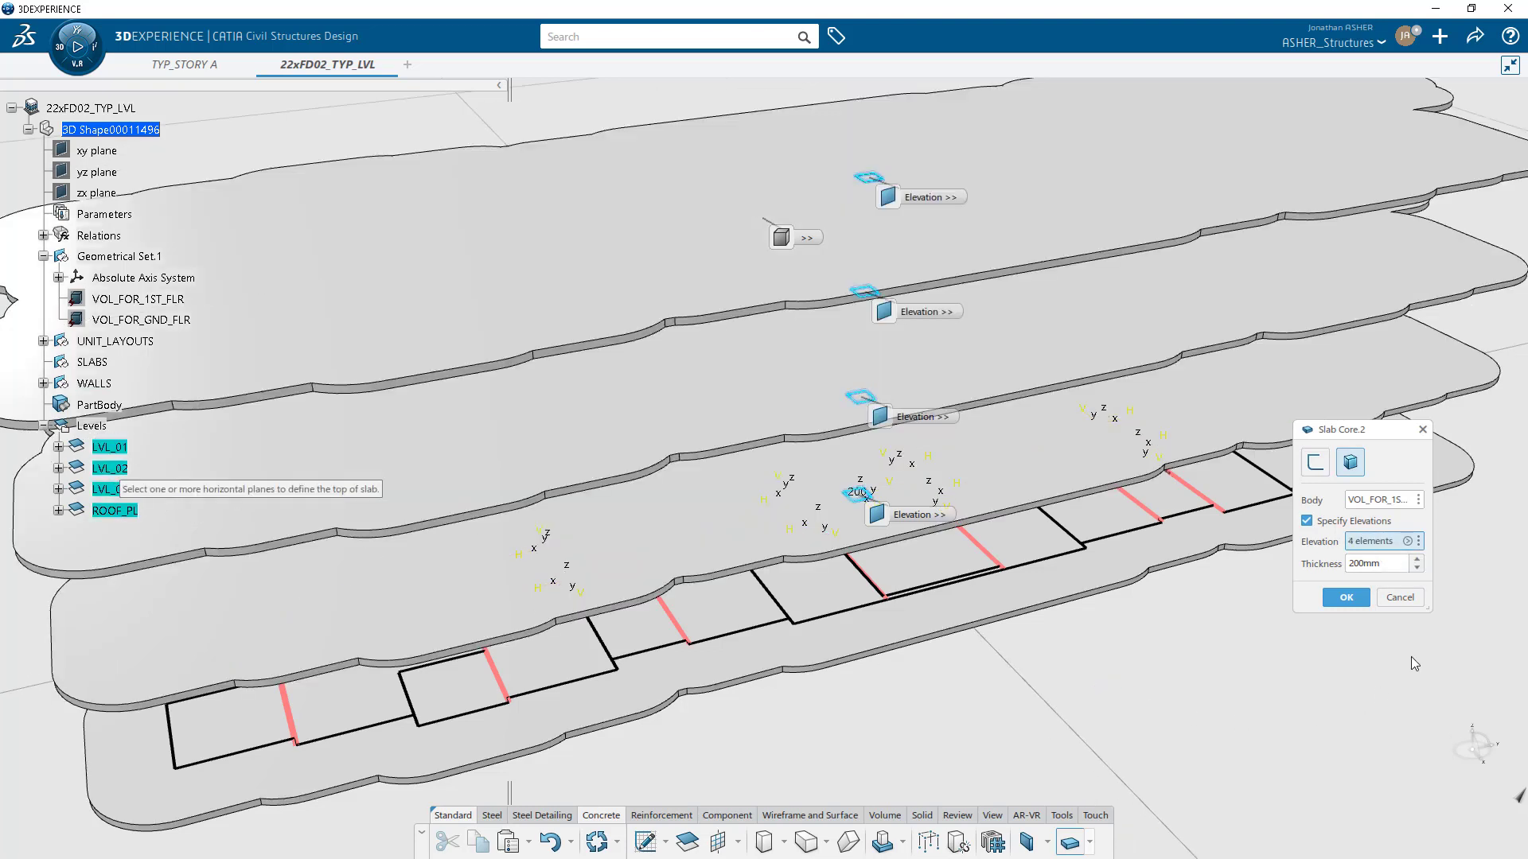
Remove the LVL_01 top of slab from the elevations and create the 200 mm thick slabs.
left_click(1418, 542)
left_click(1216, 592)
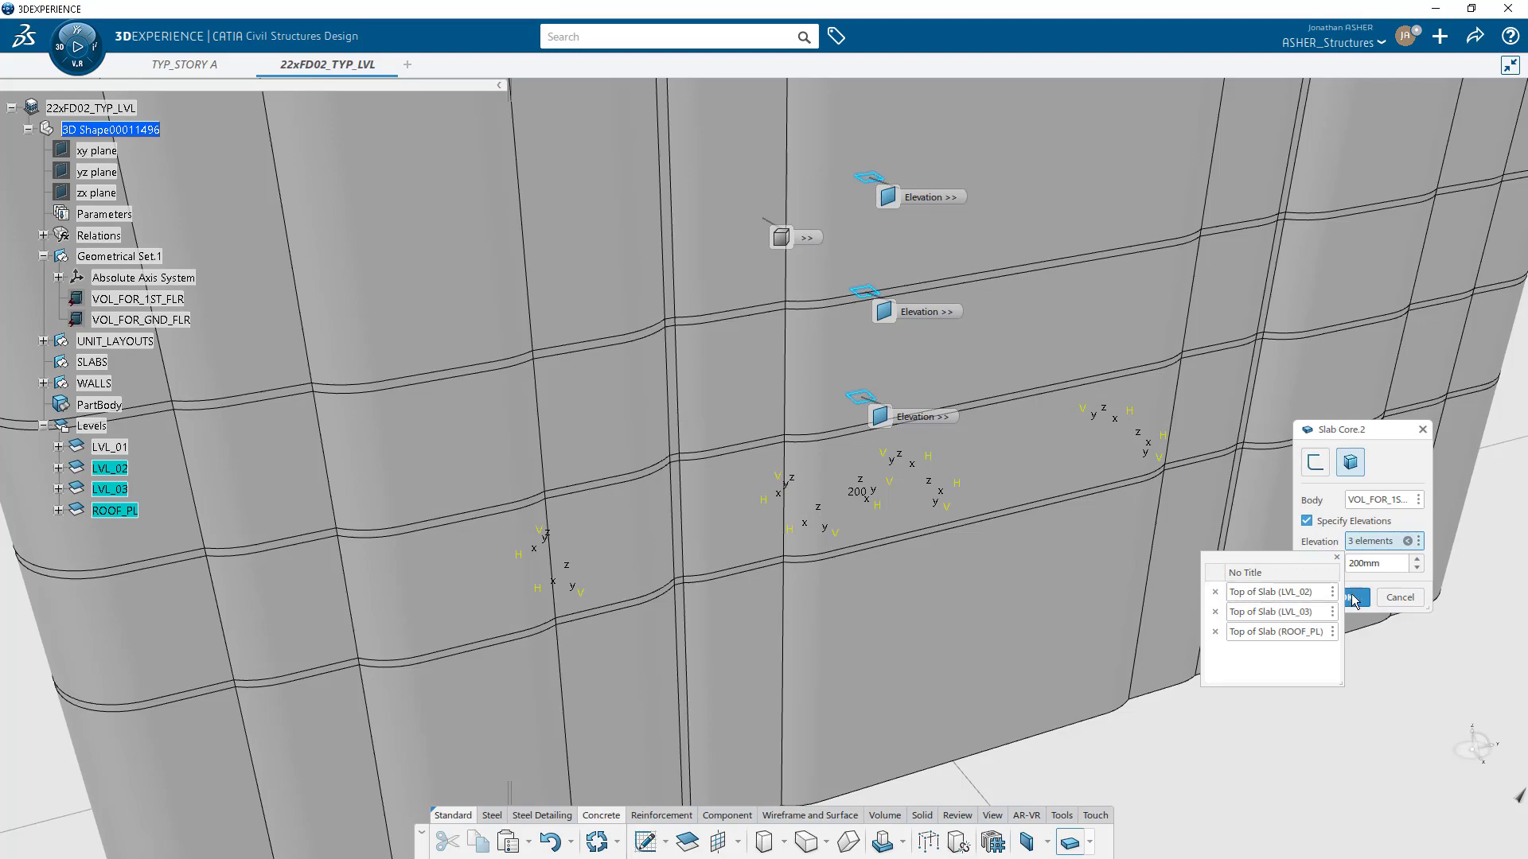
left_click(1339, 558)
left_click(1347, 597)
middle_click_drag(1312, 595, 1331, 538)
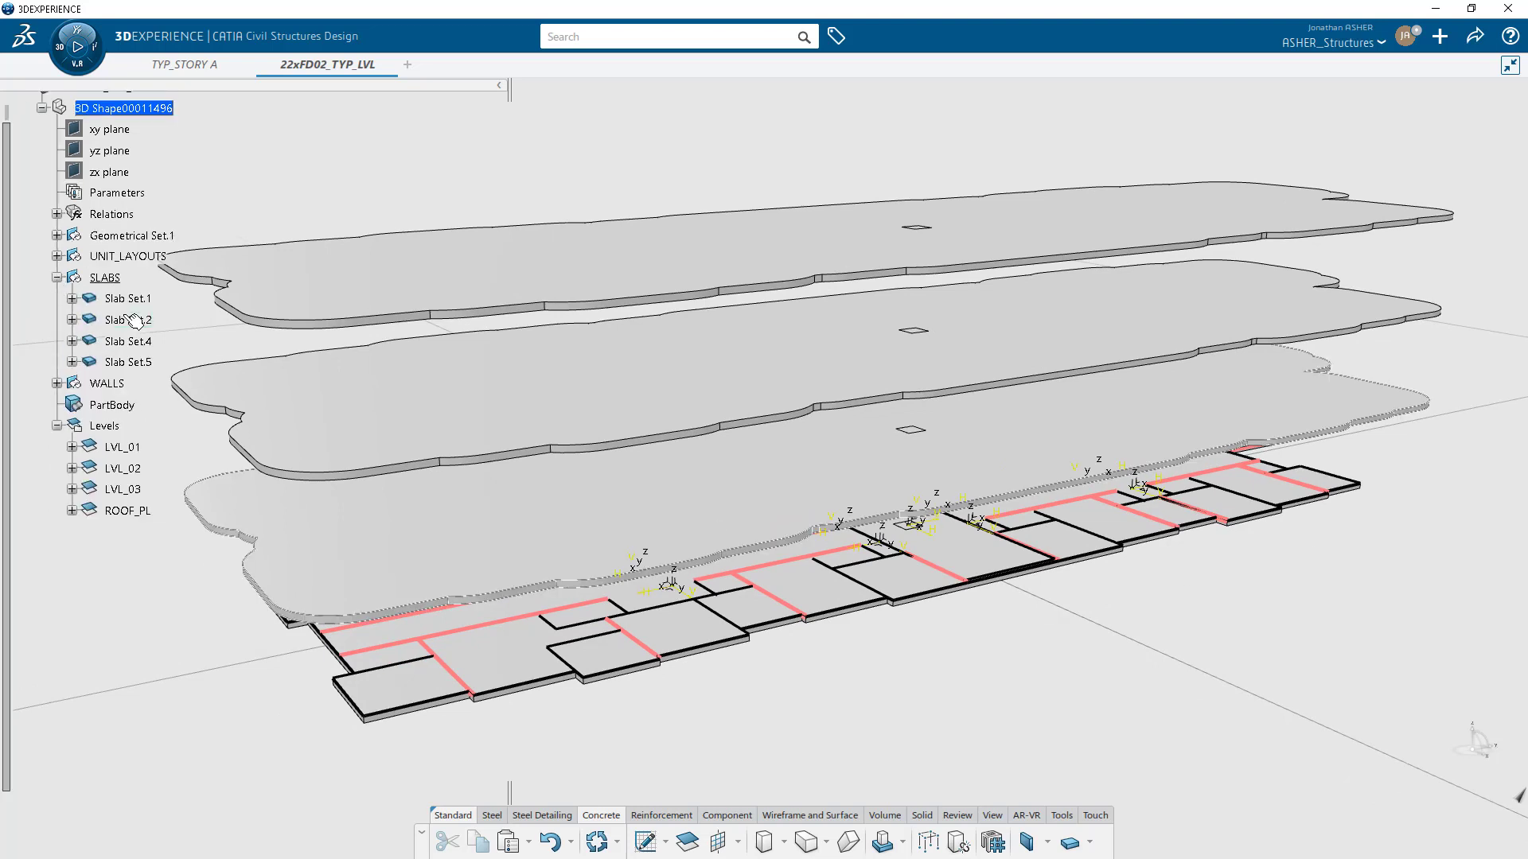
Hide Slab Set.2, Slab Set.4 and Slab Set.5.
left_click(128, 320)
left_click(127, 362, "shift")
right_click(125, 360)
left_click(163, 416)
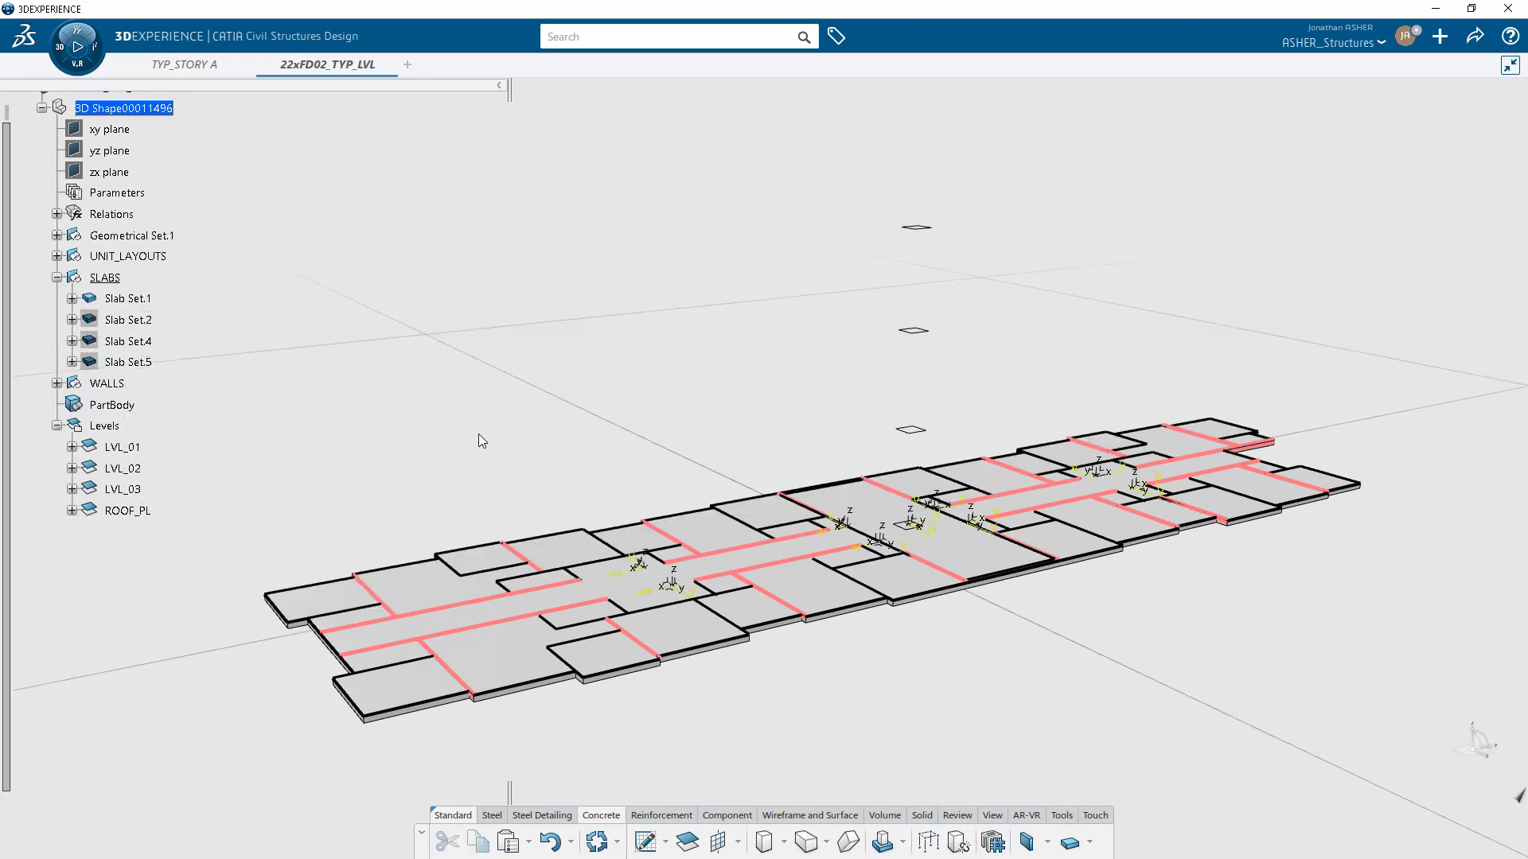
Cut a slab opening through Slab Core.1 using Profile.1 of the CORE_LAYOUT sketch.
left_click(1090, 842)
left_click(1103, 811)
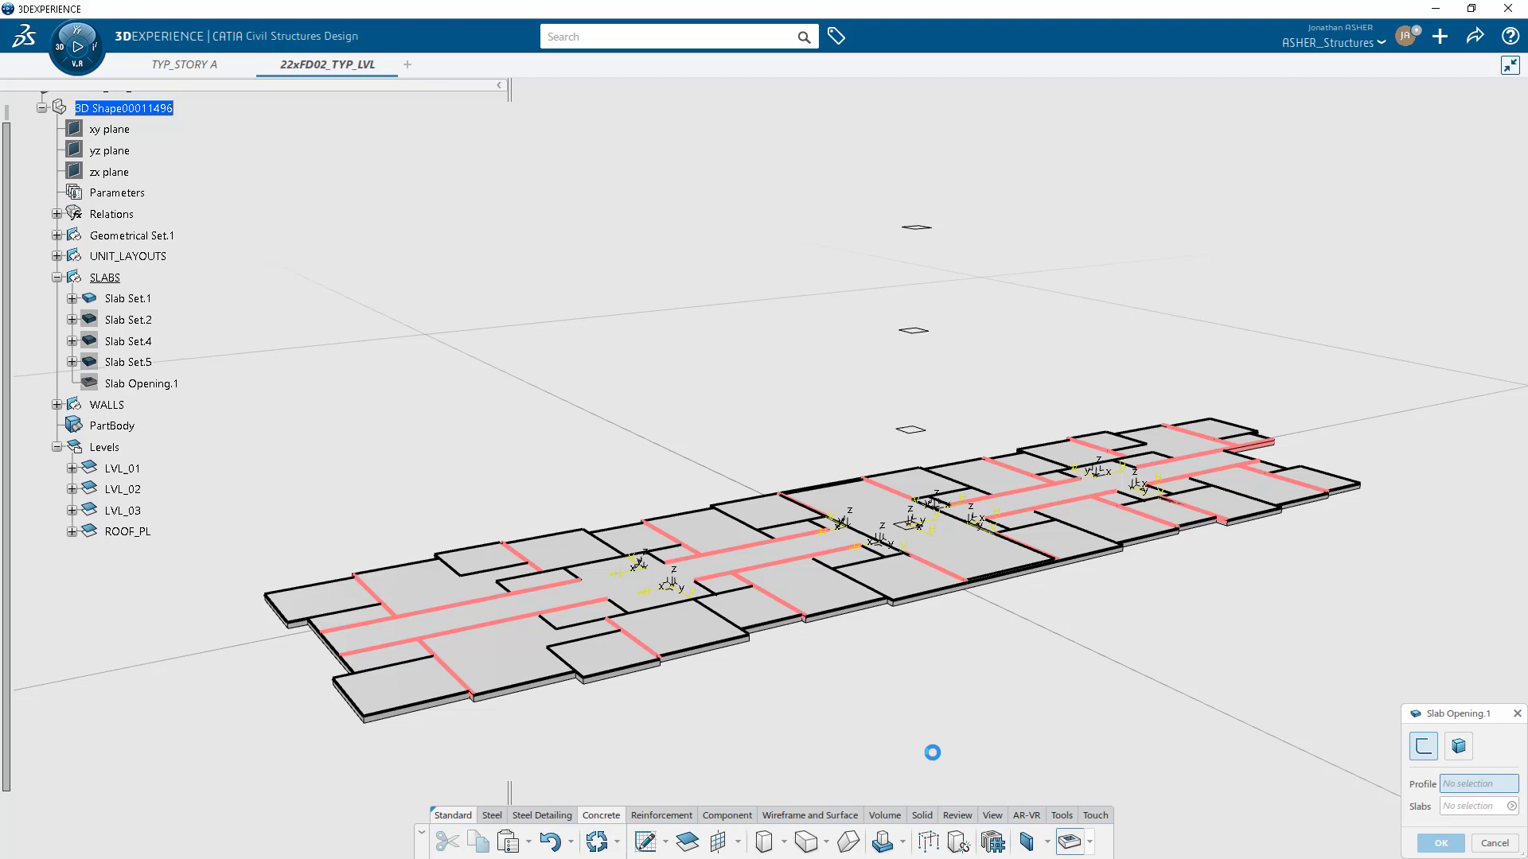
left_click(154, 659)
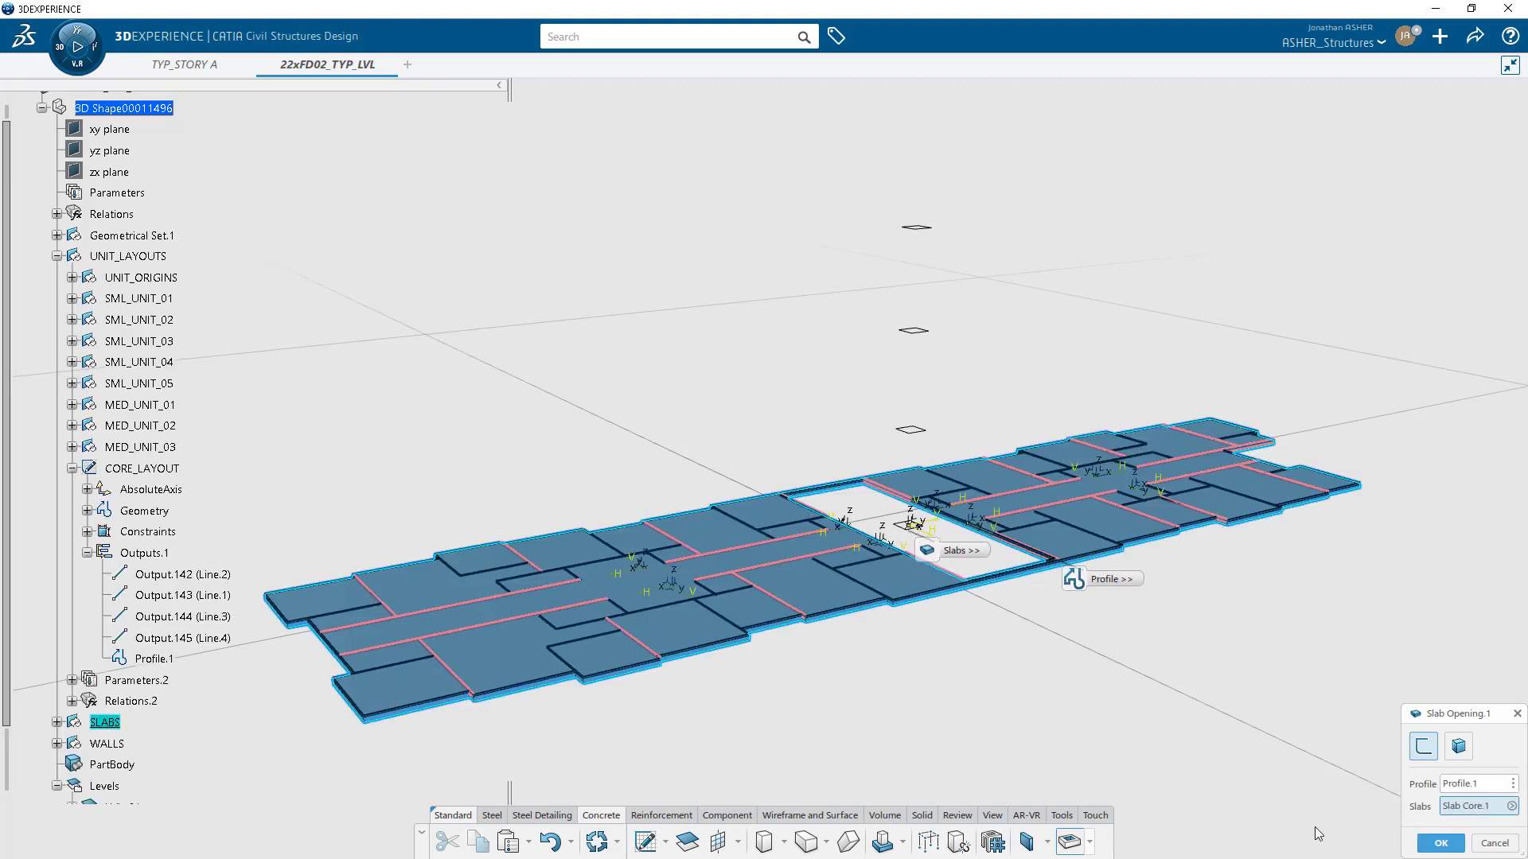
key("Return")
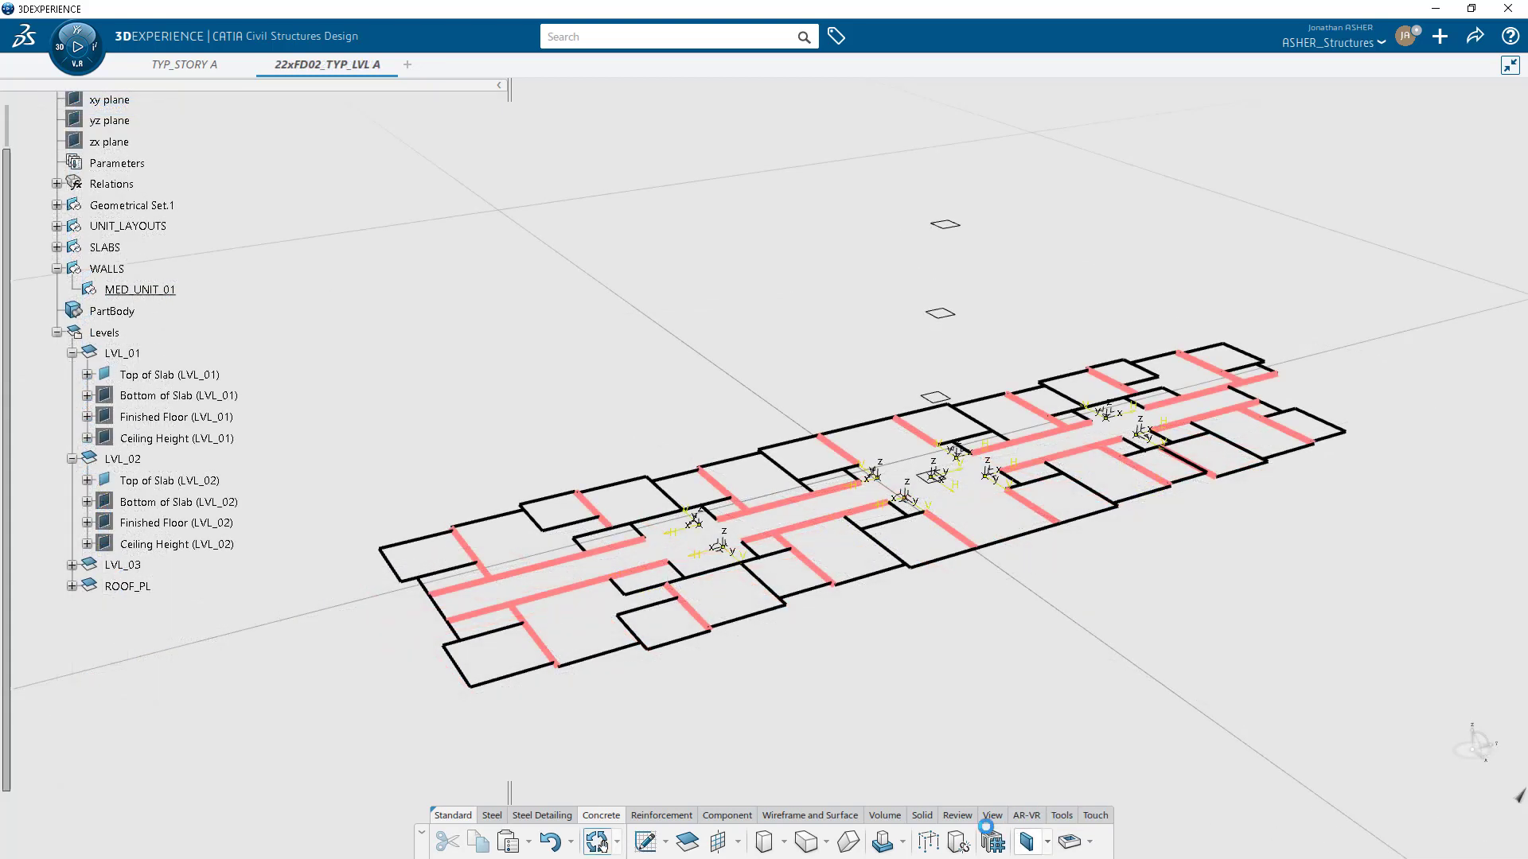
Place a 200 mm wide wall on layout line Output.111 with a depth of about -964 mm and a height of about 4898 mm.
left_click(1025, 842)
left_click(573, 599)
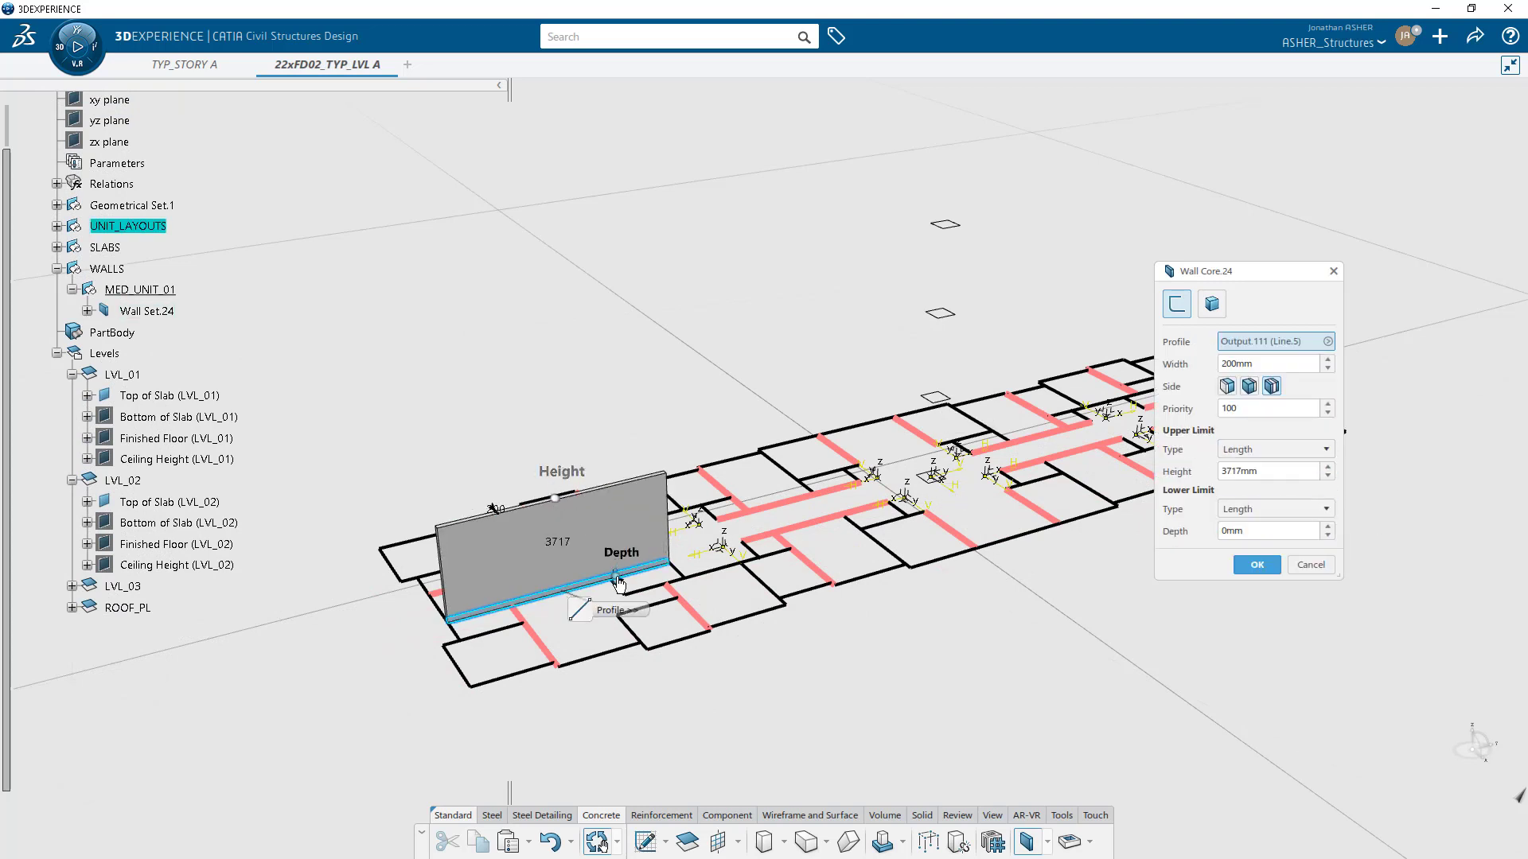
mouse_move(617, 578)
left_mouse_down()
mouse_move(616, 521)
mouse_move(617, 571)
mouse_move(614, 553)
left_mouse_up()
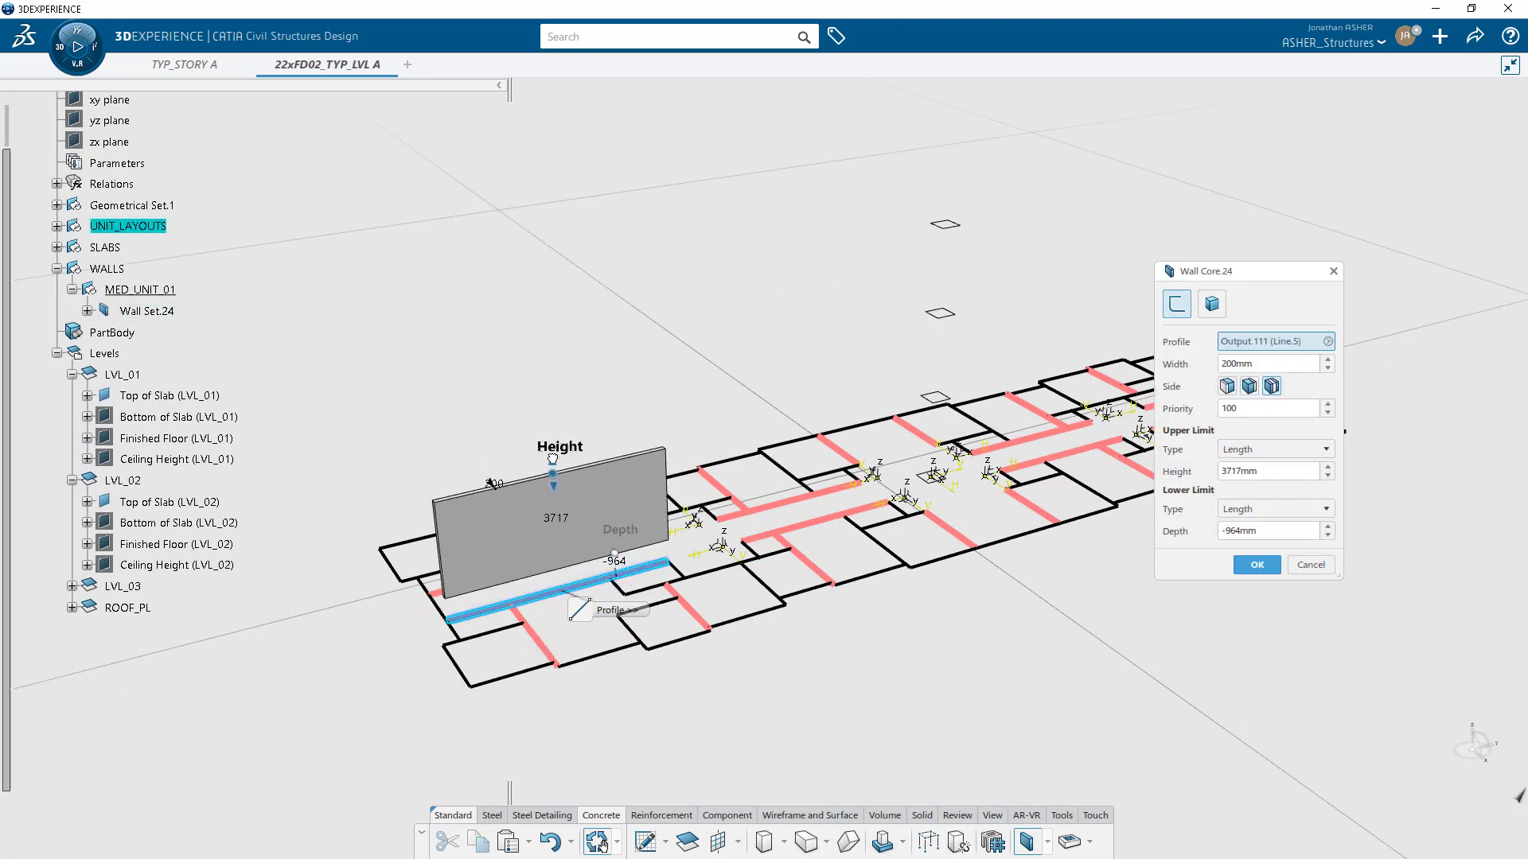
left_click_drag(552, 458, 553, 429)
Limit the wall up to Top of Slab (LVL_01) at its base and Bottom of Slab (LVL_02) at its head.
left_click(1270, 506)
left_click(1251, 543)
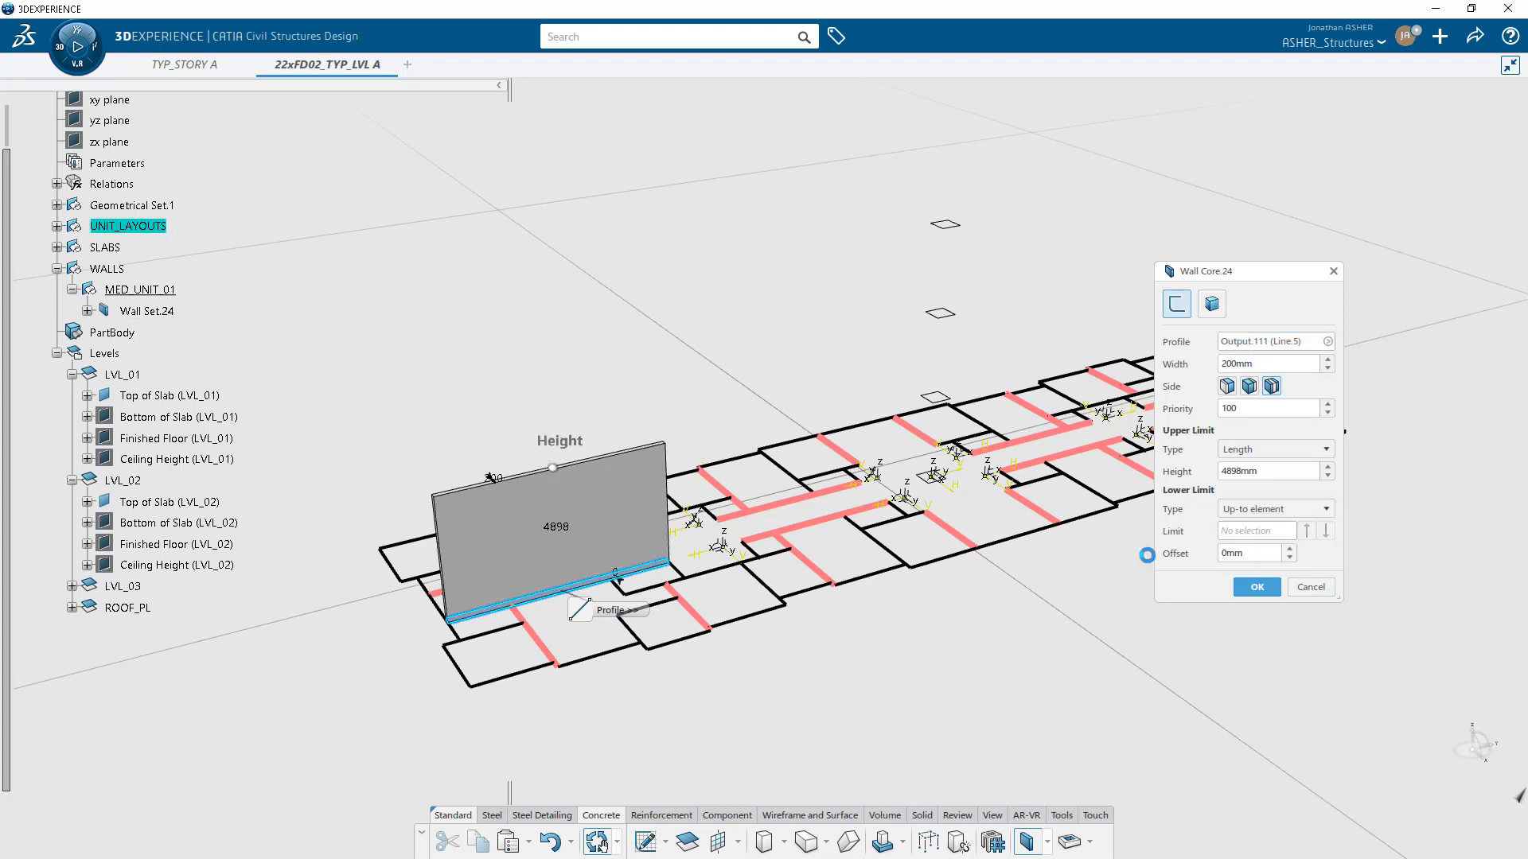
left_click(161, 398)
left_click(1276, 449)
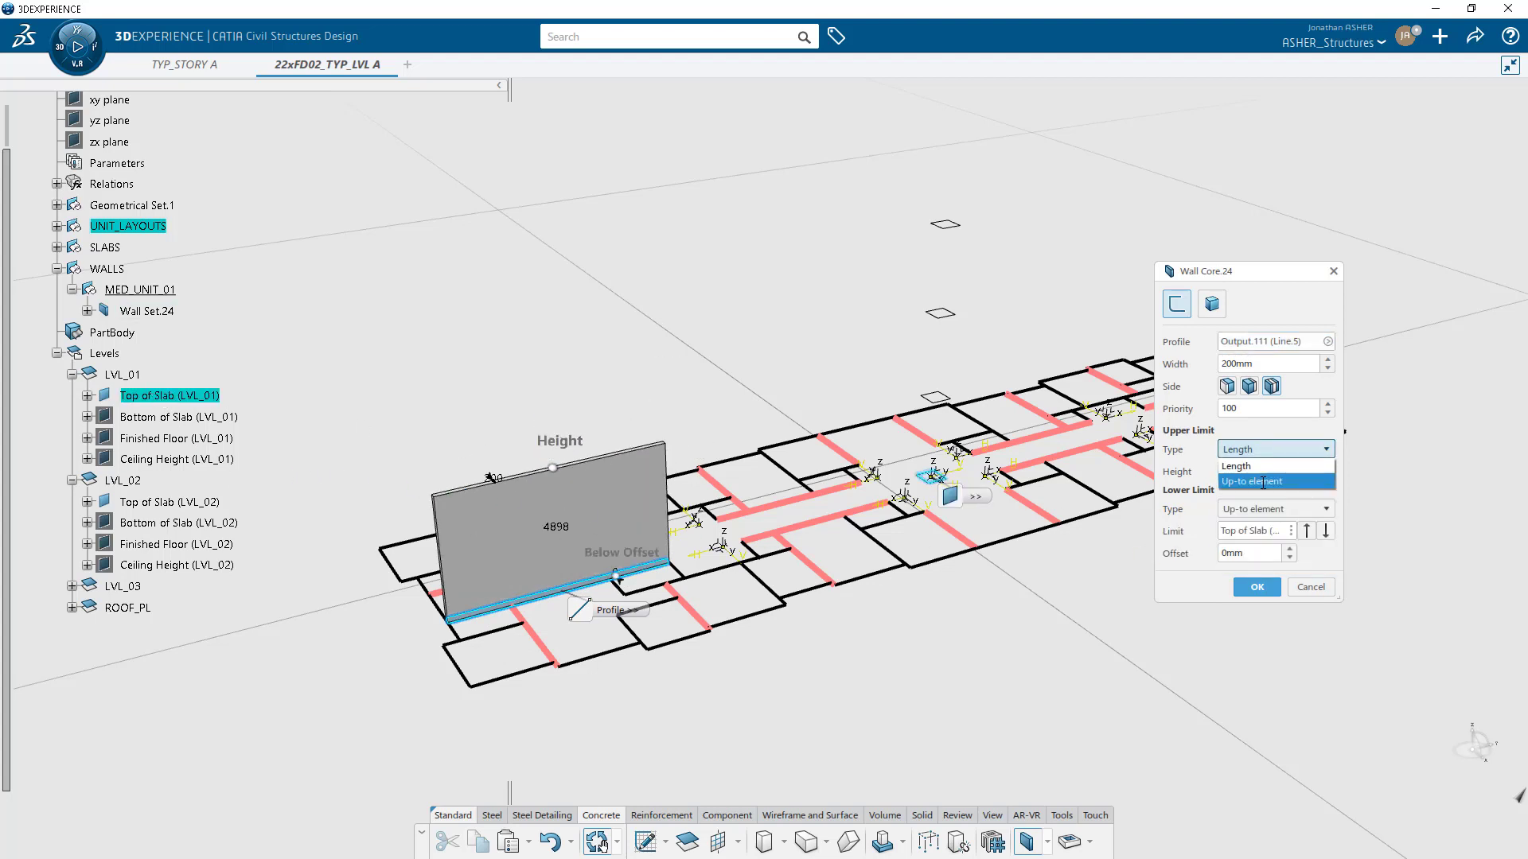
left_click(1261, 471)
left_click(168, 527)
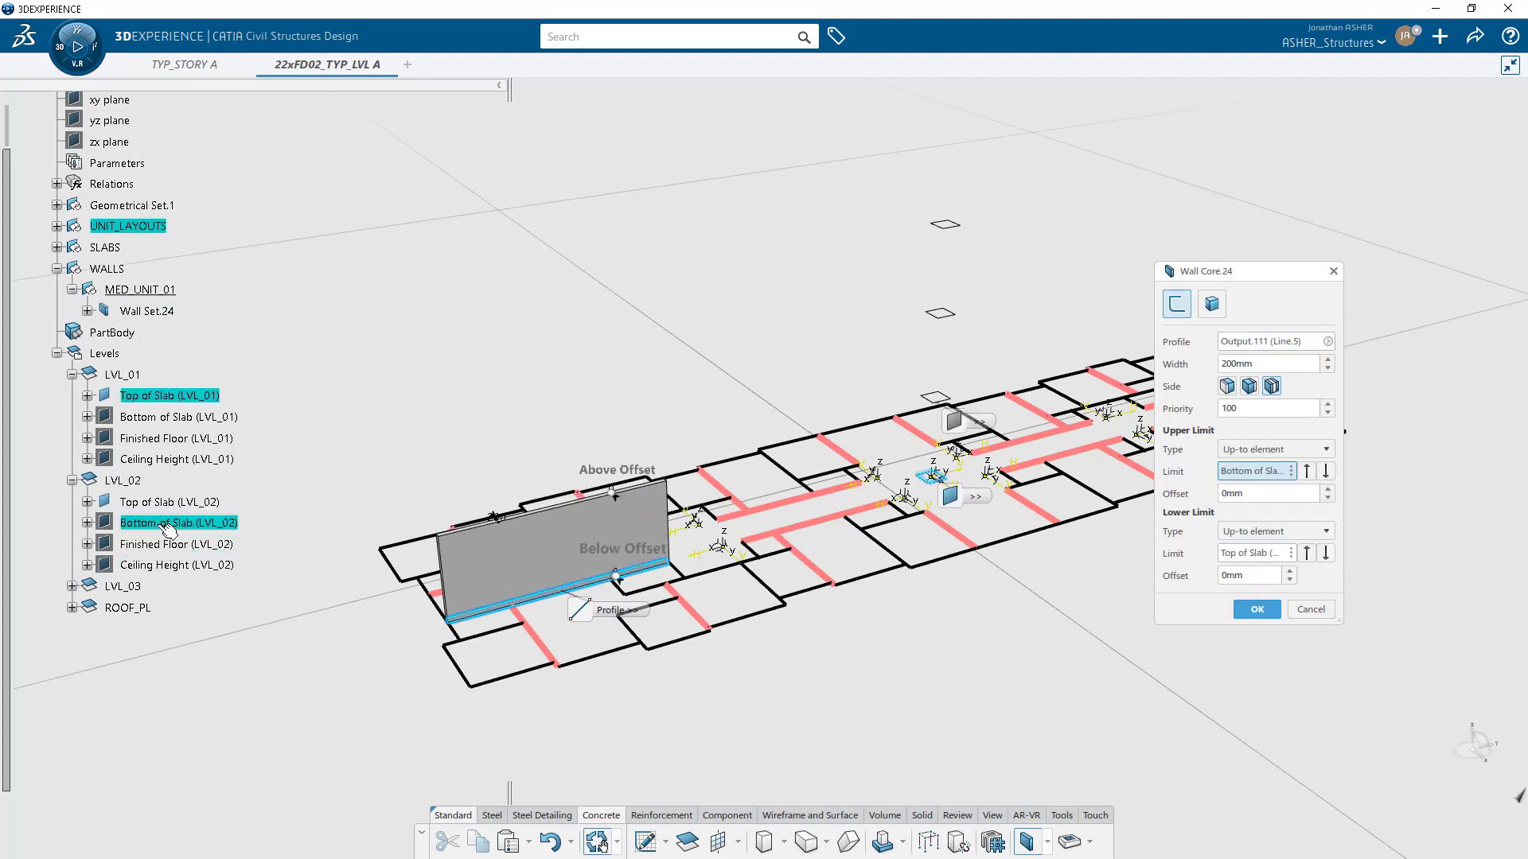
Offset the 200 mm wall entirely to one side of its profile line, using the first side option, and create it.
middle_click_drag(380, 576, 616, 576)
left_click(1247, 386)
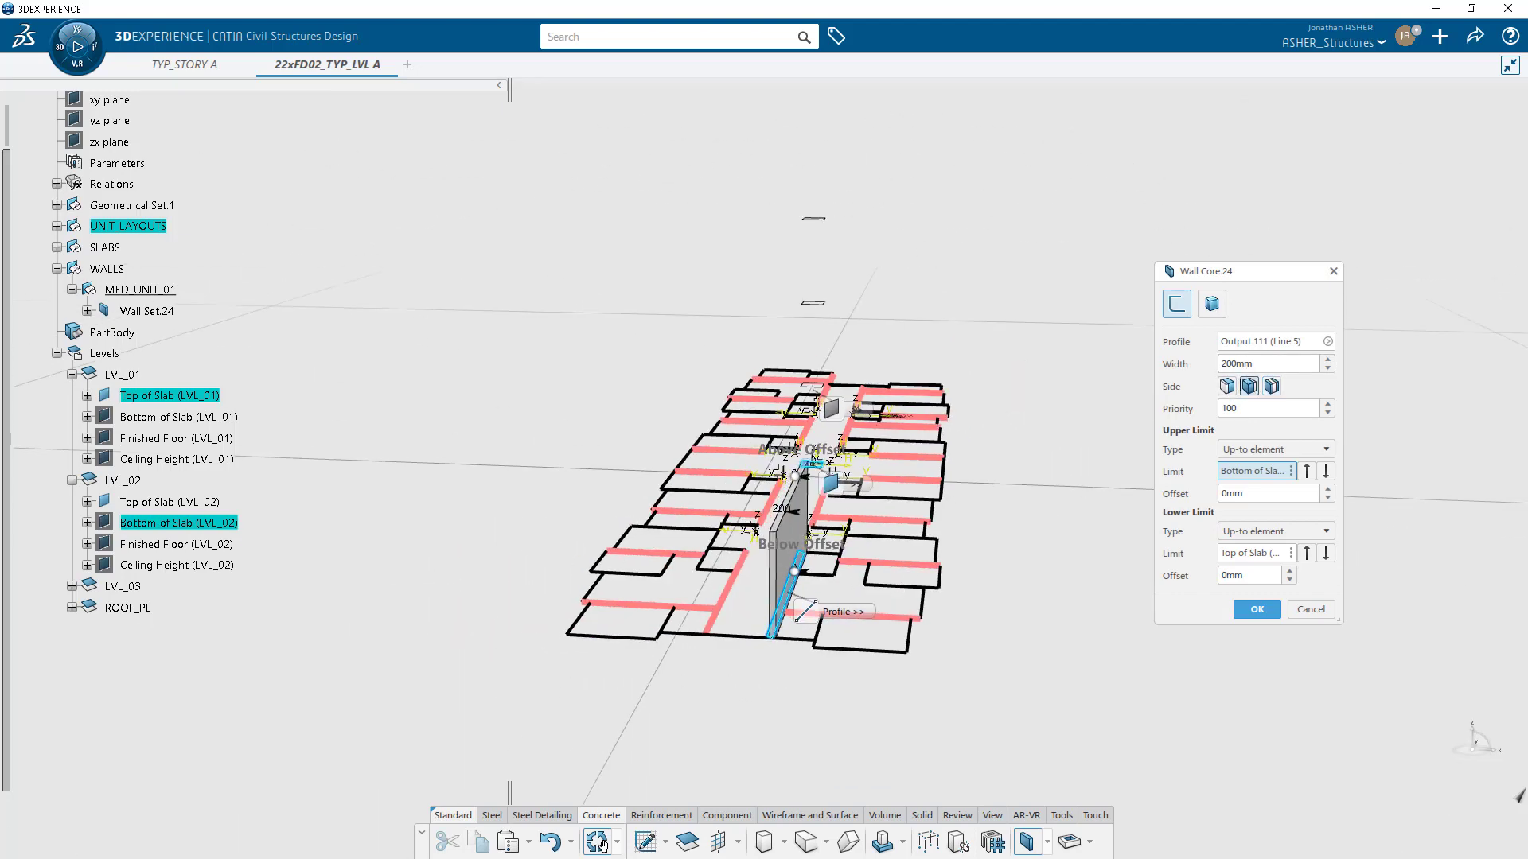
left_click(1228, 387)
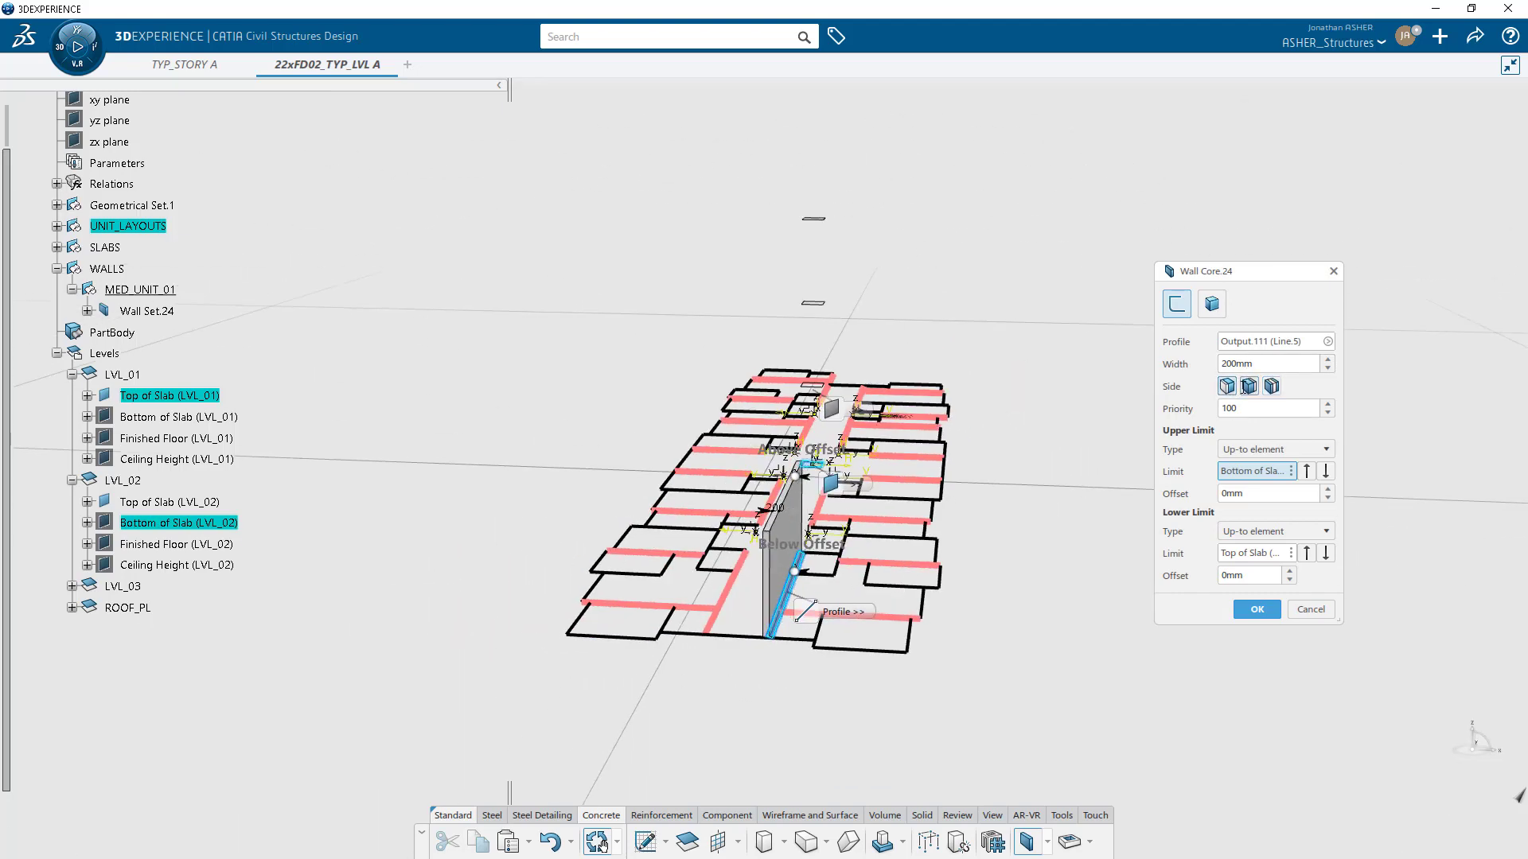
left_click(1257, 610)
middle_click_drag(760, 670, 776, 717)
left_click(87, 311)
left_click(86, 311)
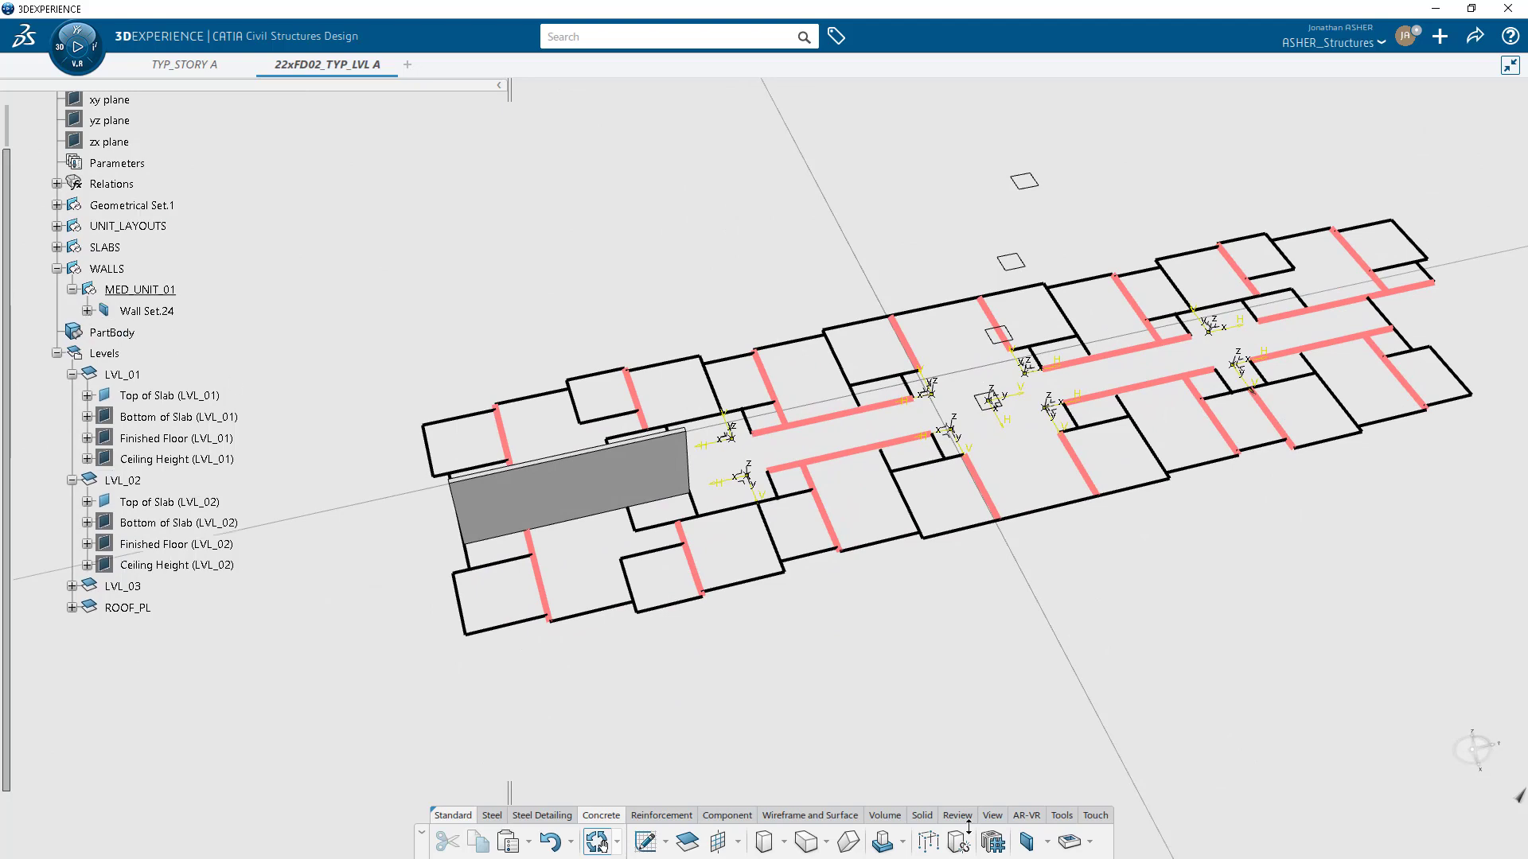
Create the unit's remaining perimeter walls on 13 layout lines, 199 mm wide on the inner side, with priority 95.
left_click(597, 842)
scroll(716, 619, "up", 5)
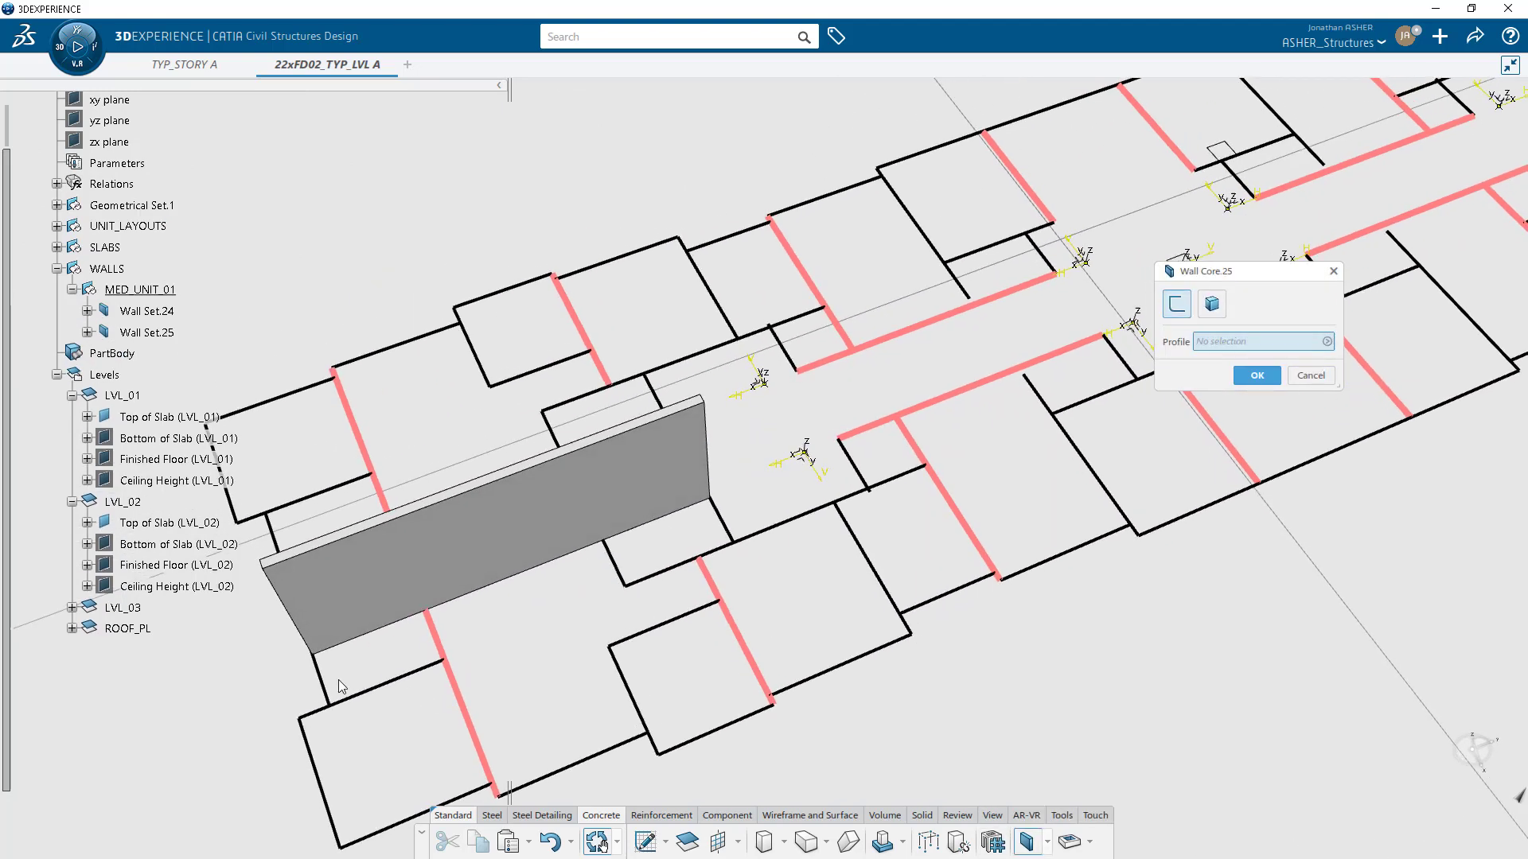
middle_click_drag(269, 695, 491, 610)
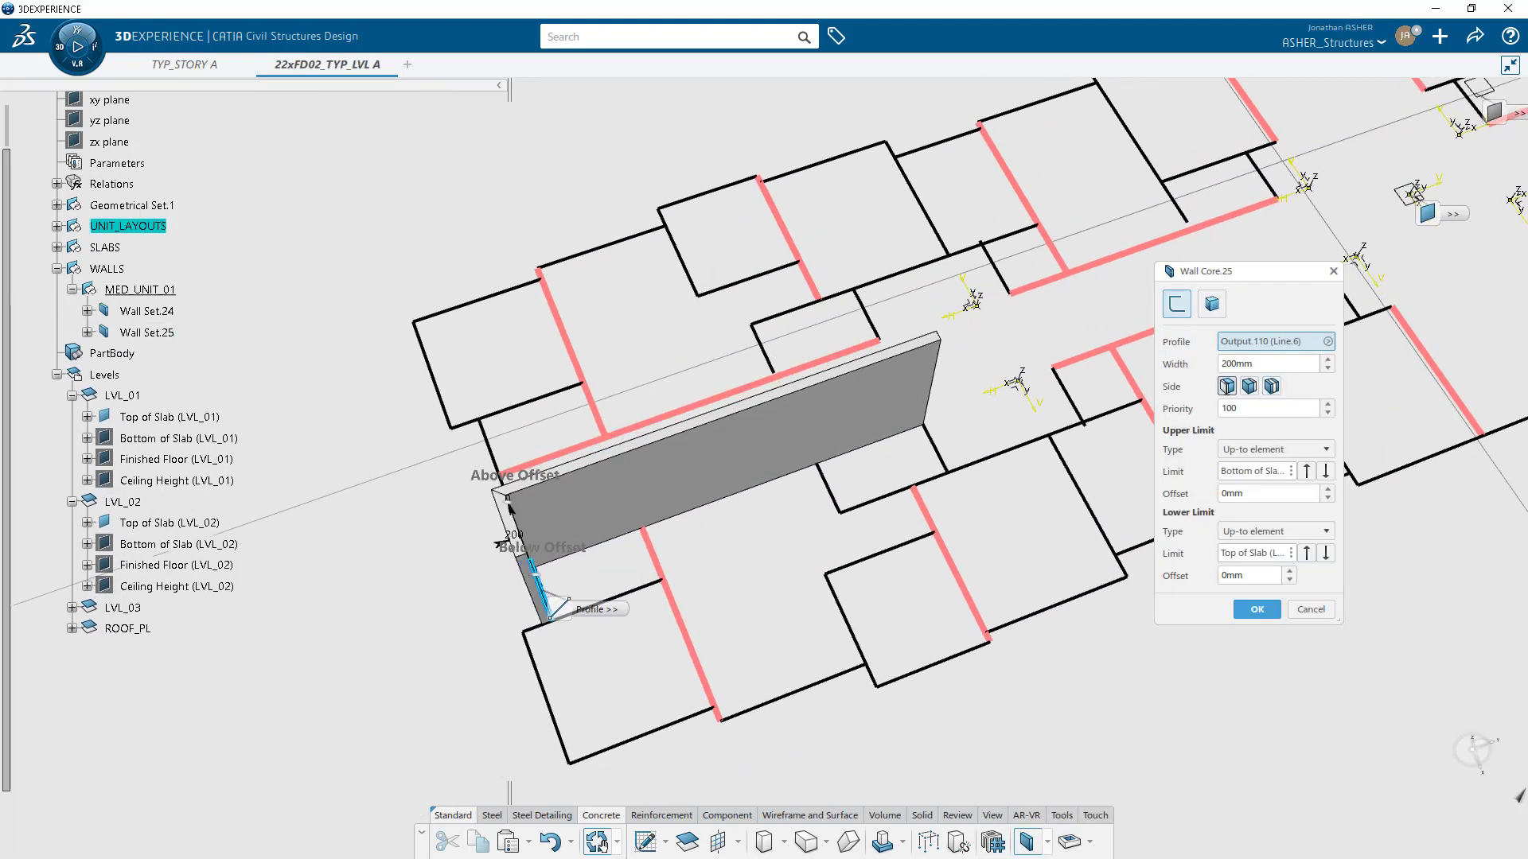
left_click(1249, 386)
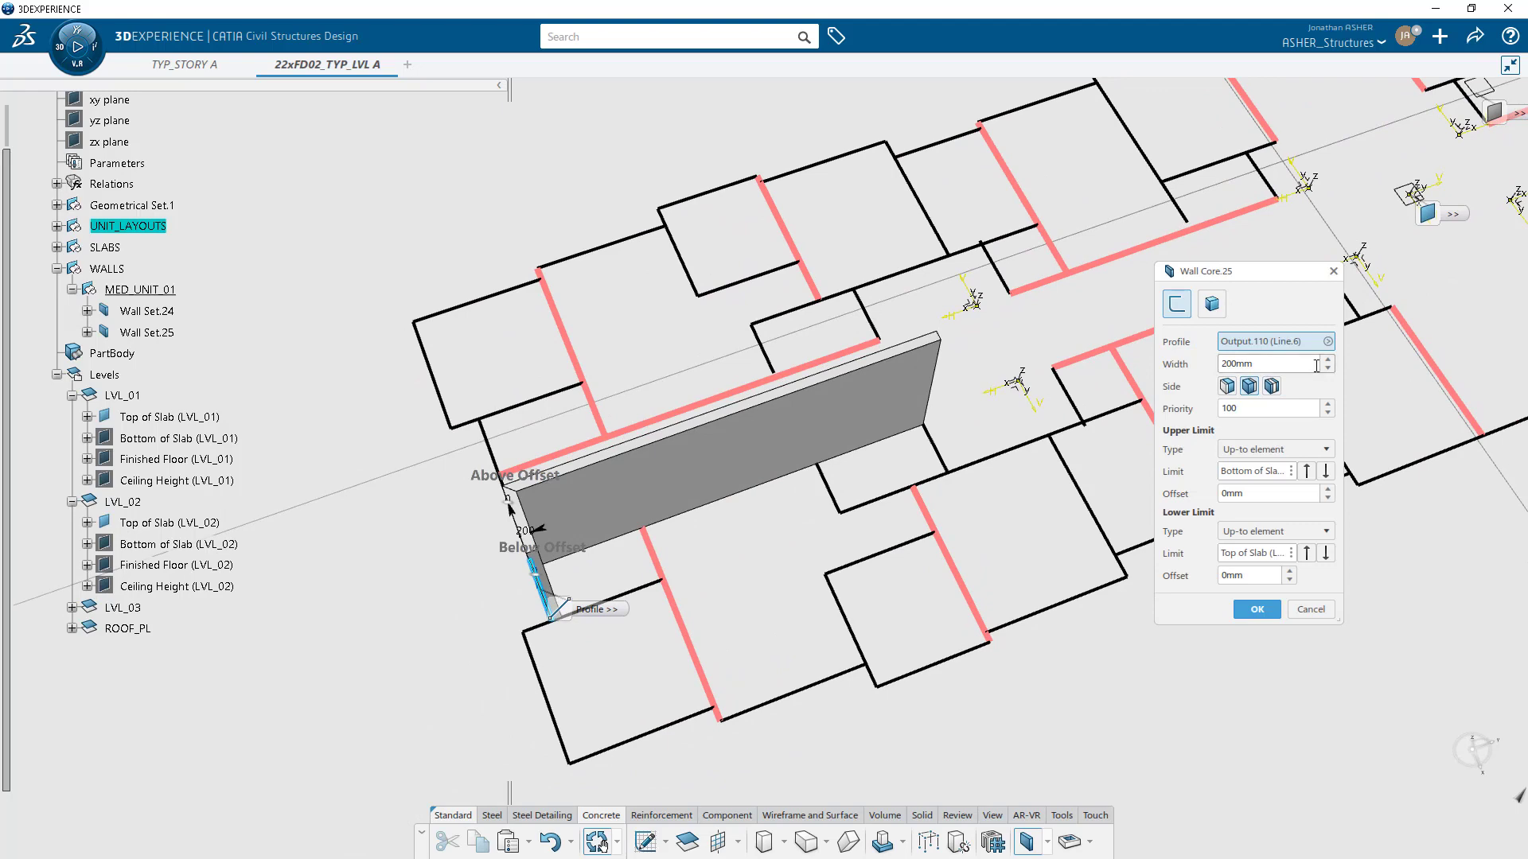
left_click(545, 631)
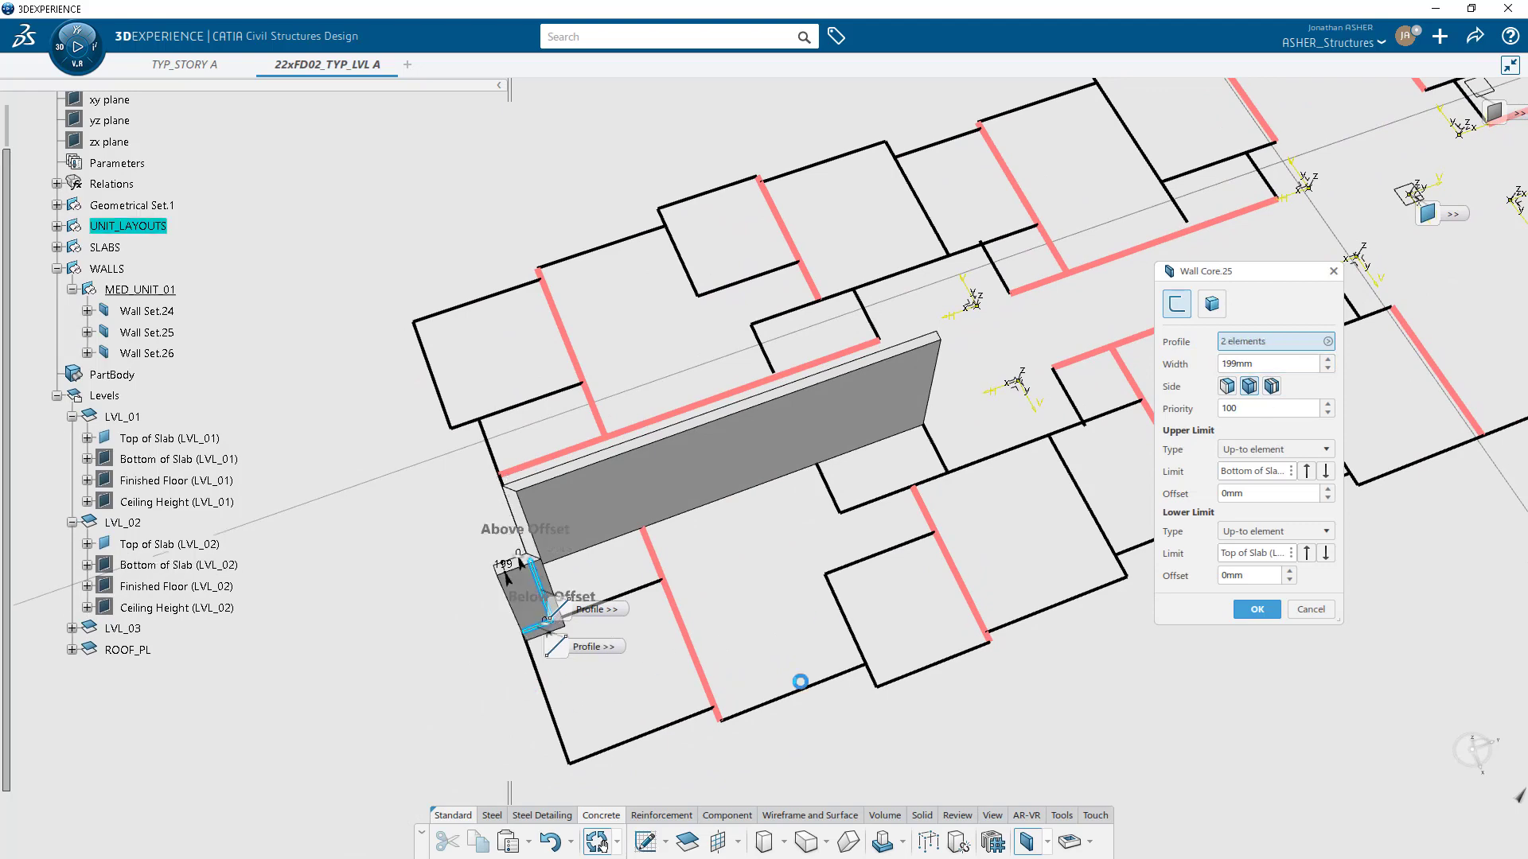
left_click(561, 716)
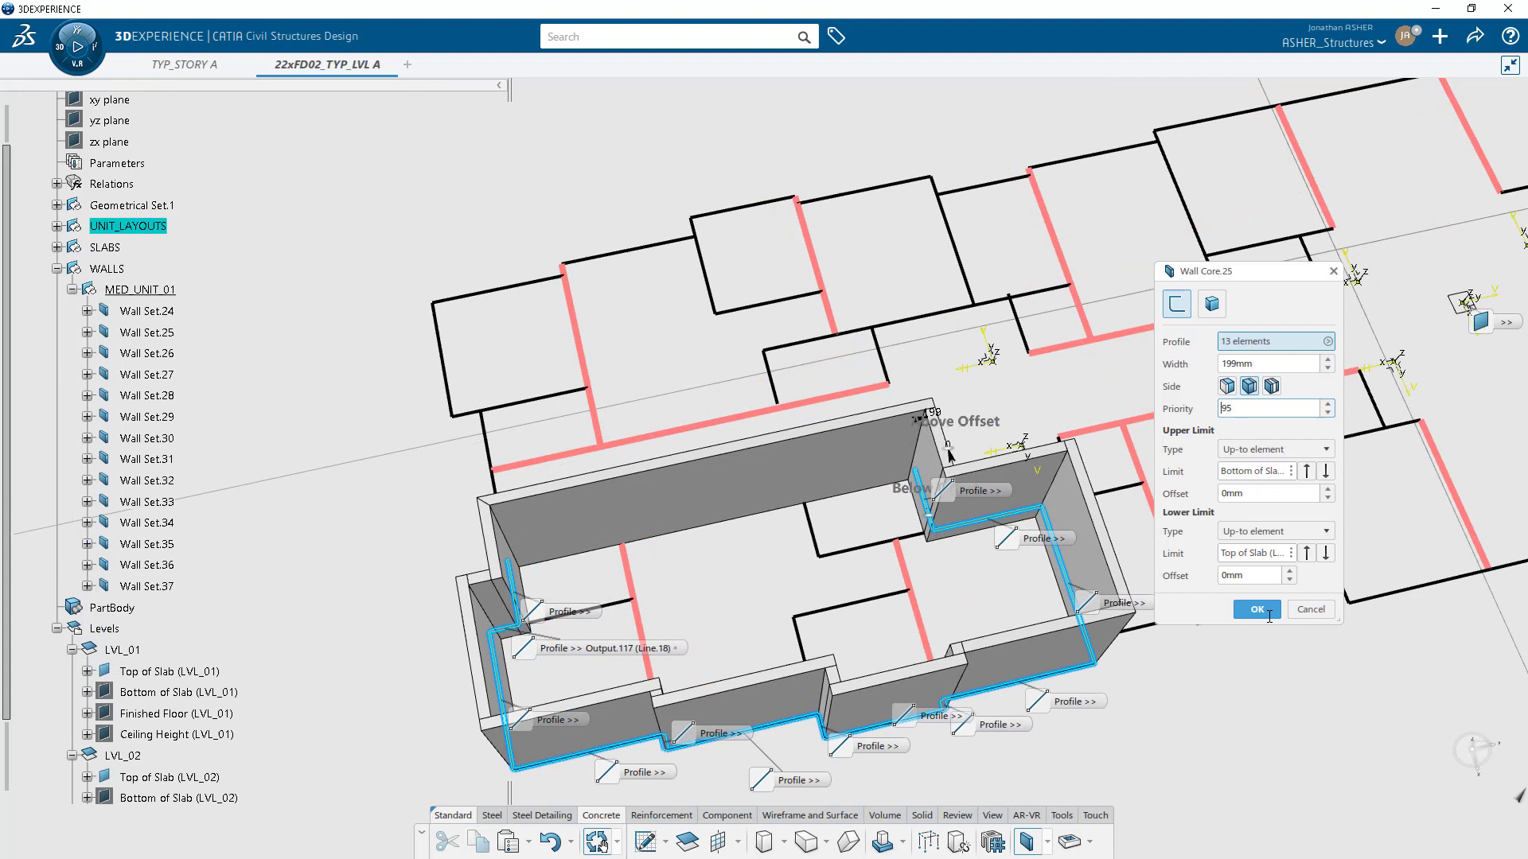
left_click(1257, 609)
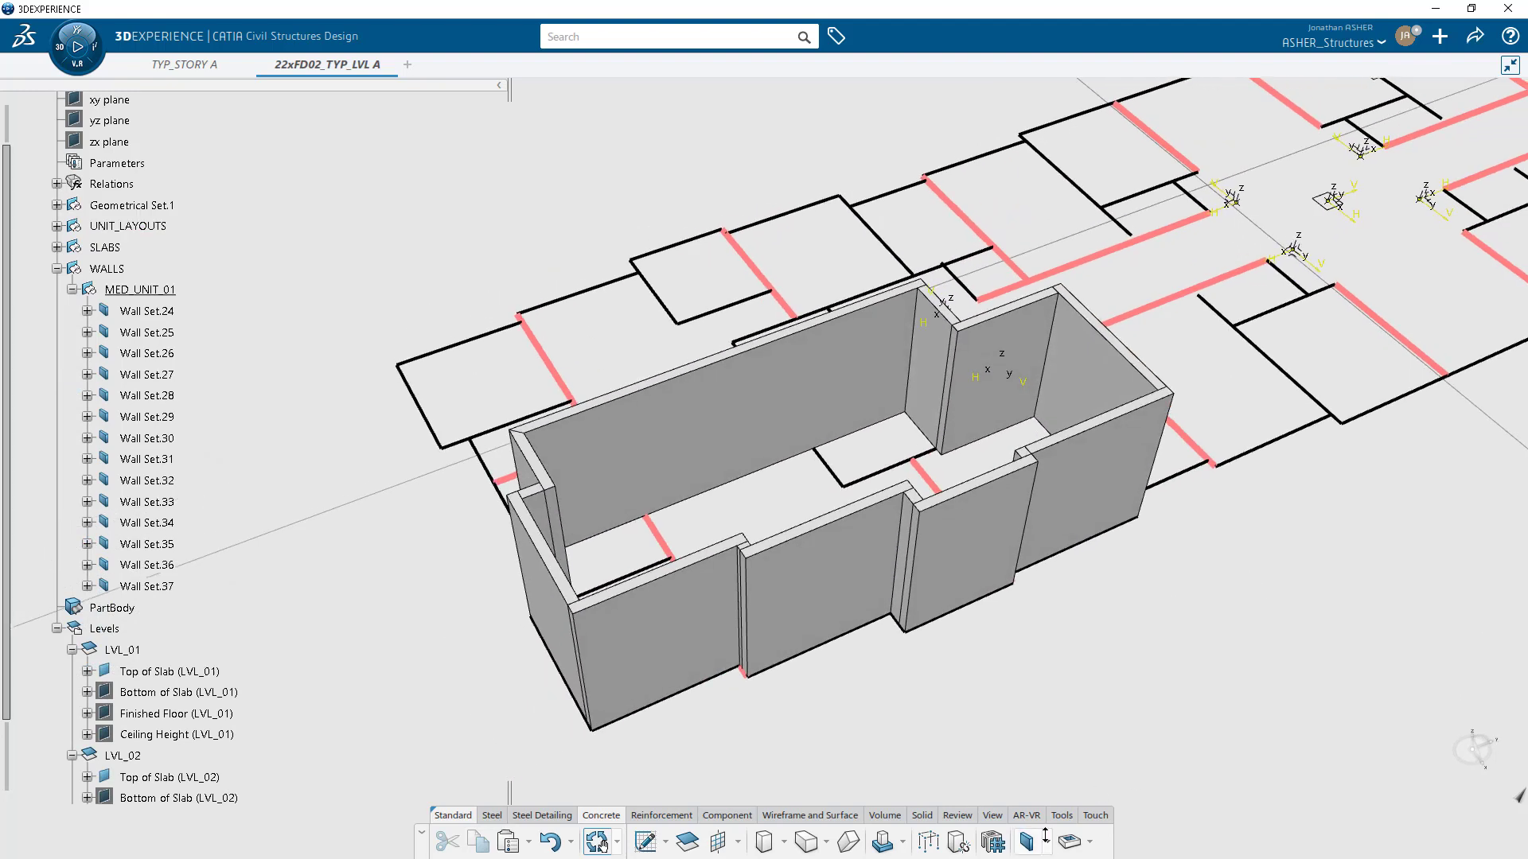
Create the unit's interior partition walls on the inner layout lines, 150 mm wide, centred on the lines, with priority 95.
left_click(1028, 841)
middle_click_drag(789, 579, 636, 641)
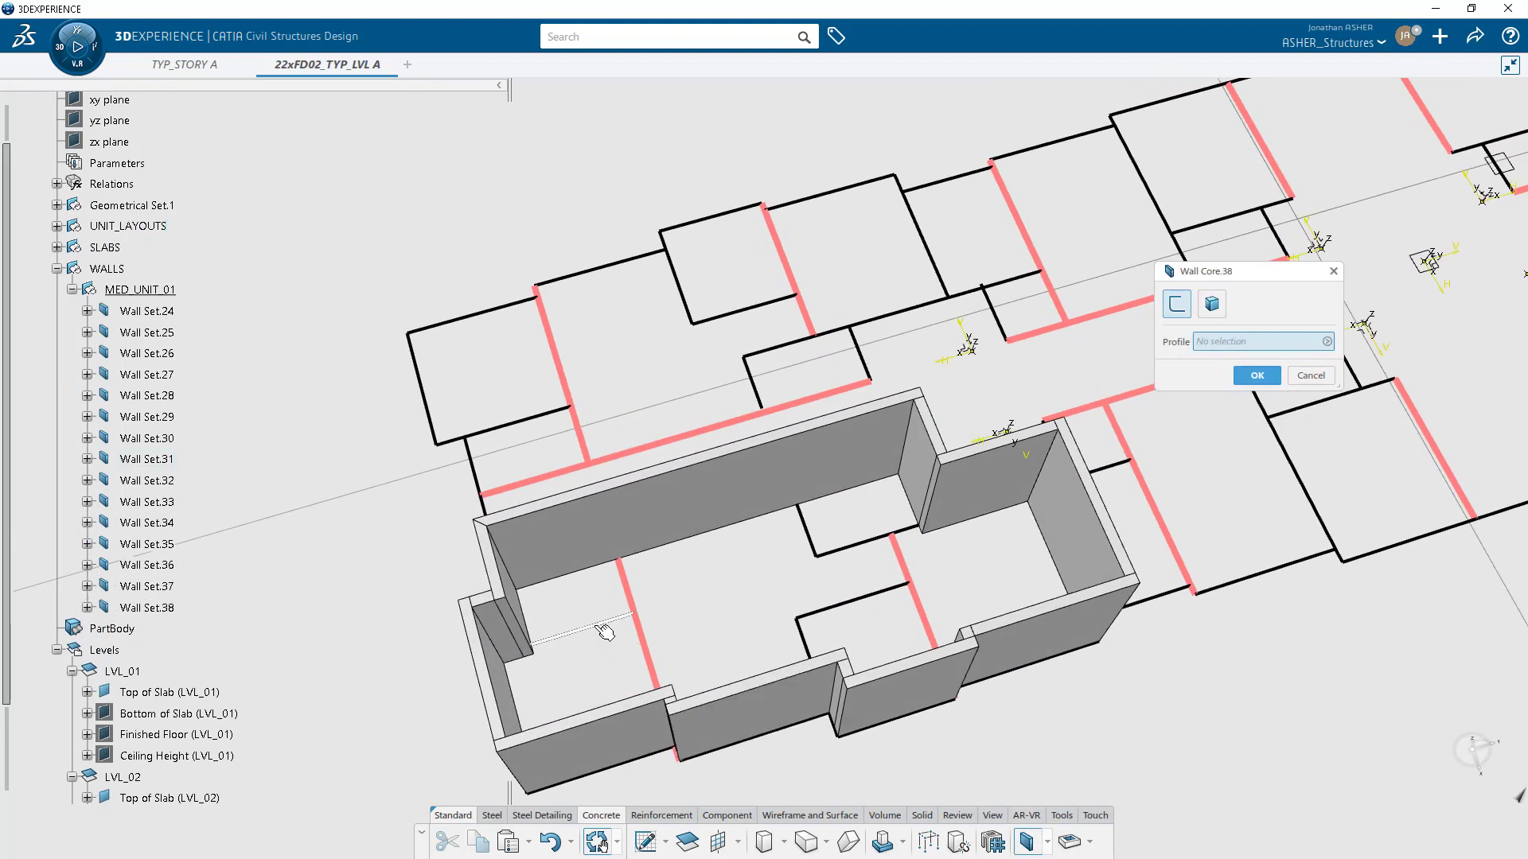
left_click(605, 633)
left_click(1268, 408)
middle_click_drag(860, 485, 585, 524)
left_click(583, 524)
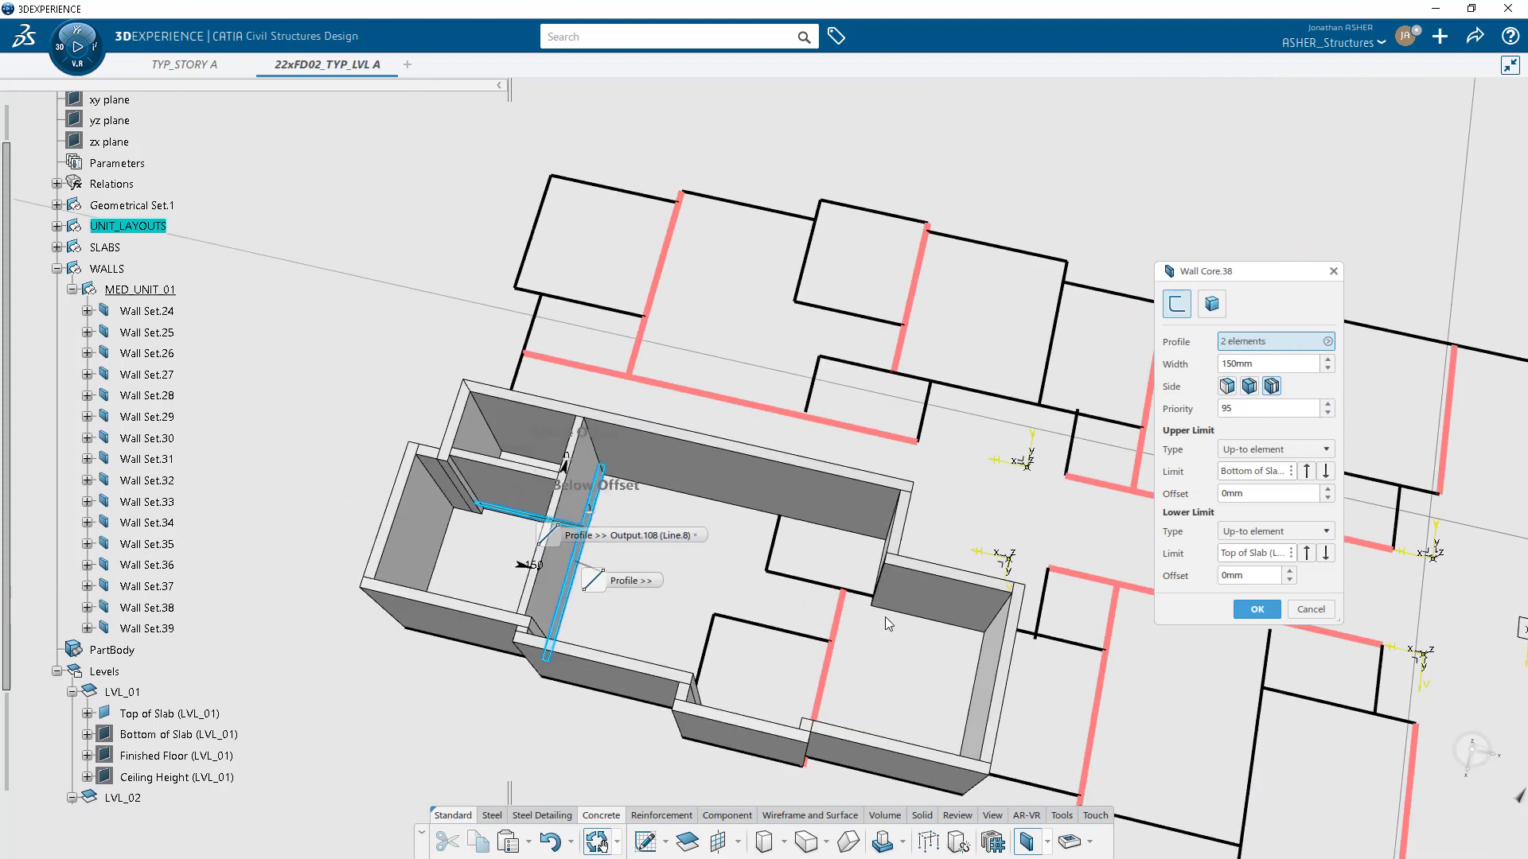
middle_click_drag(885, 618, 743, 522)
left_click(743, 522)
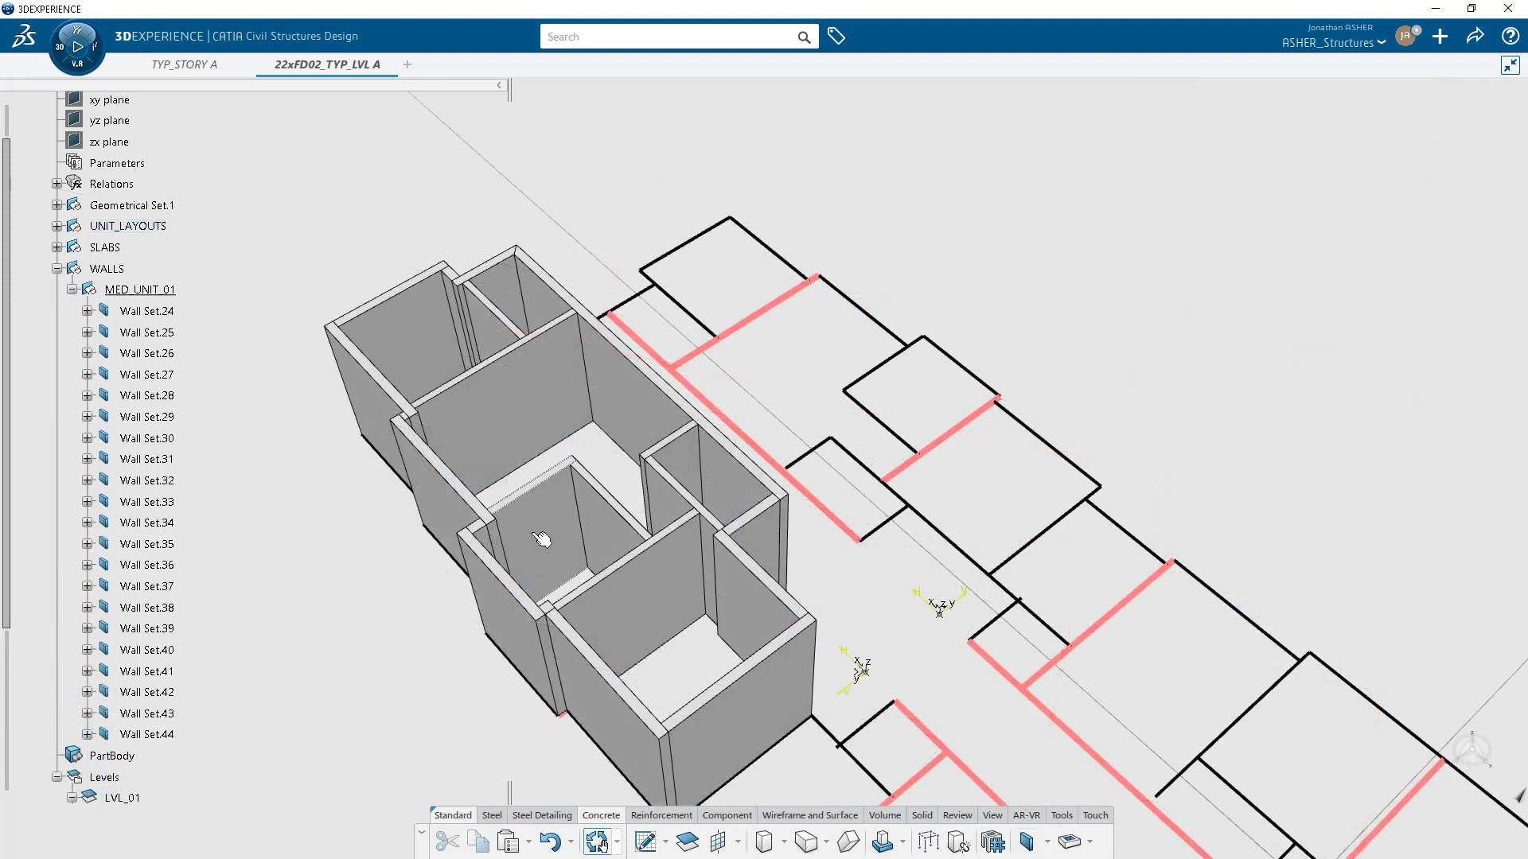
Change the lower limit of the interior wall on Output.118 to Length with a depth of -2500 mm.
left_click(542, 539)
left_click(643, 478)
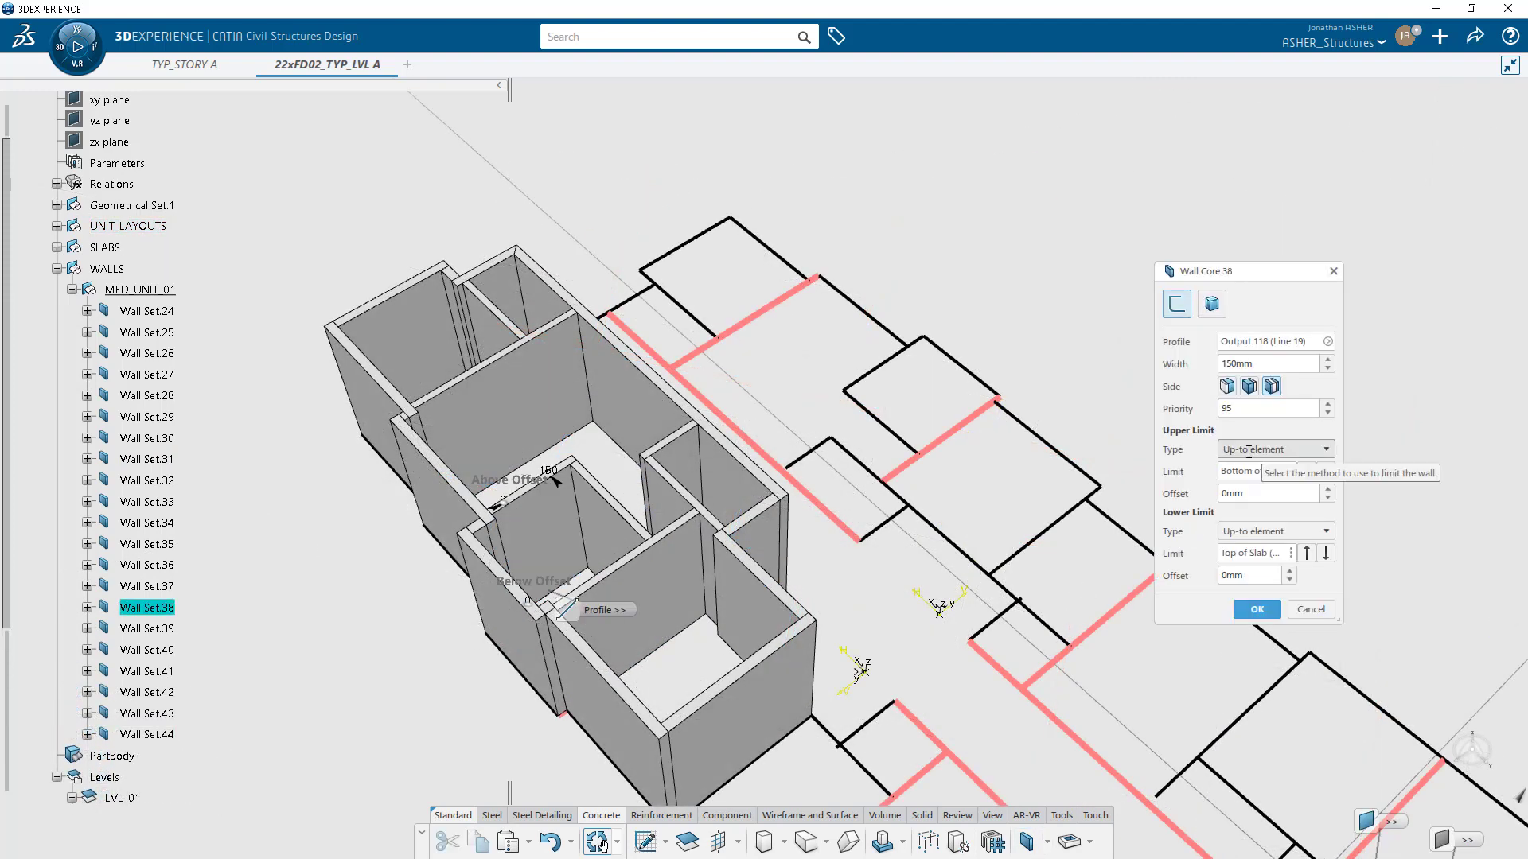
left_click(1273, 531)
left_click(1245, 551)
middle_click_drag(846, 636, 451, 531)
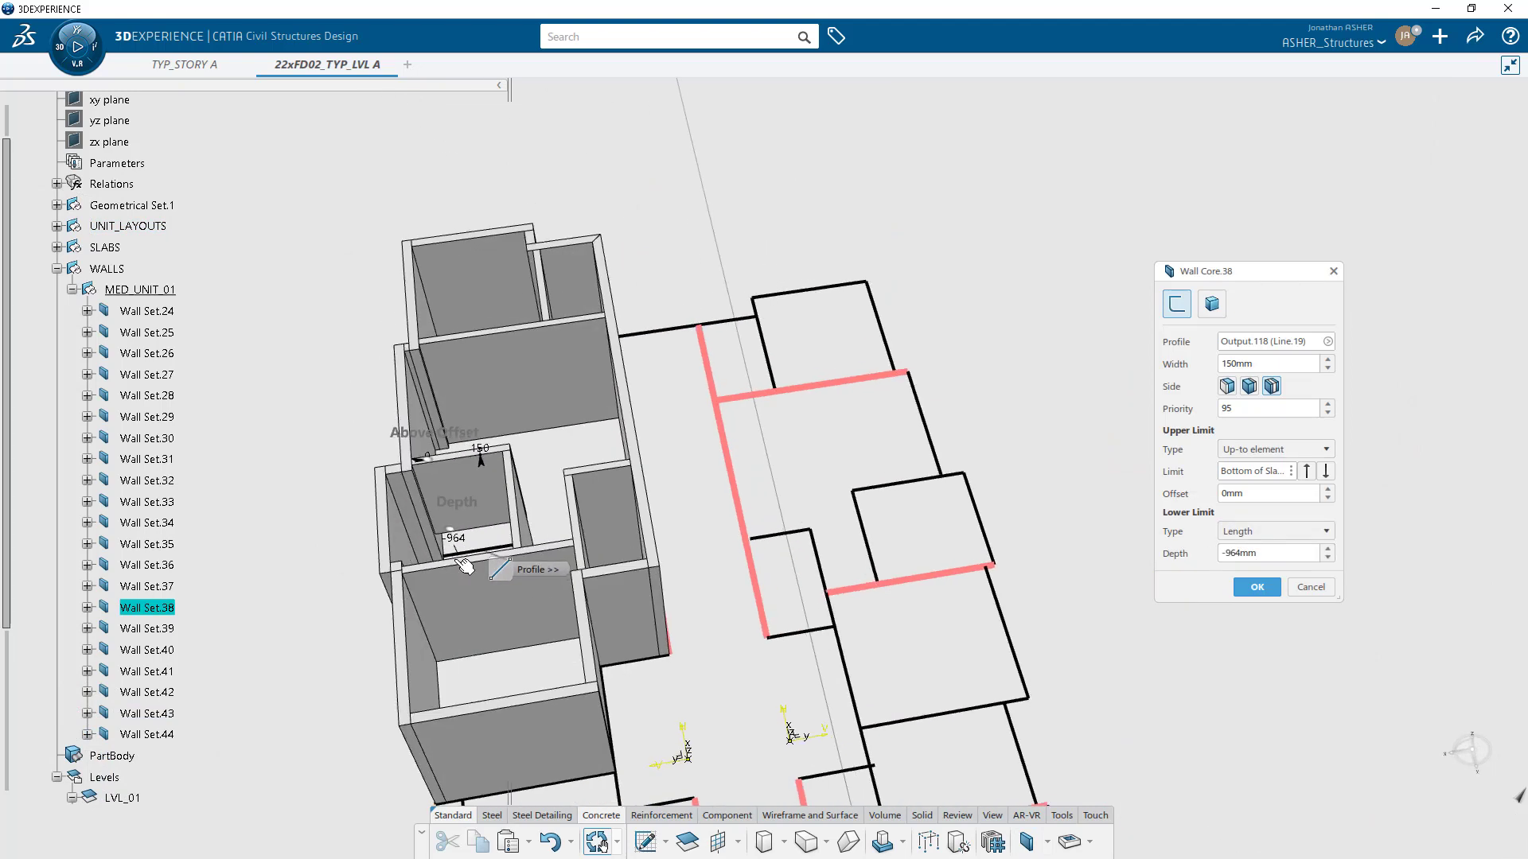
left_click_drag(449, 528, 439, 492)
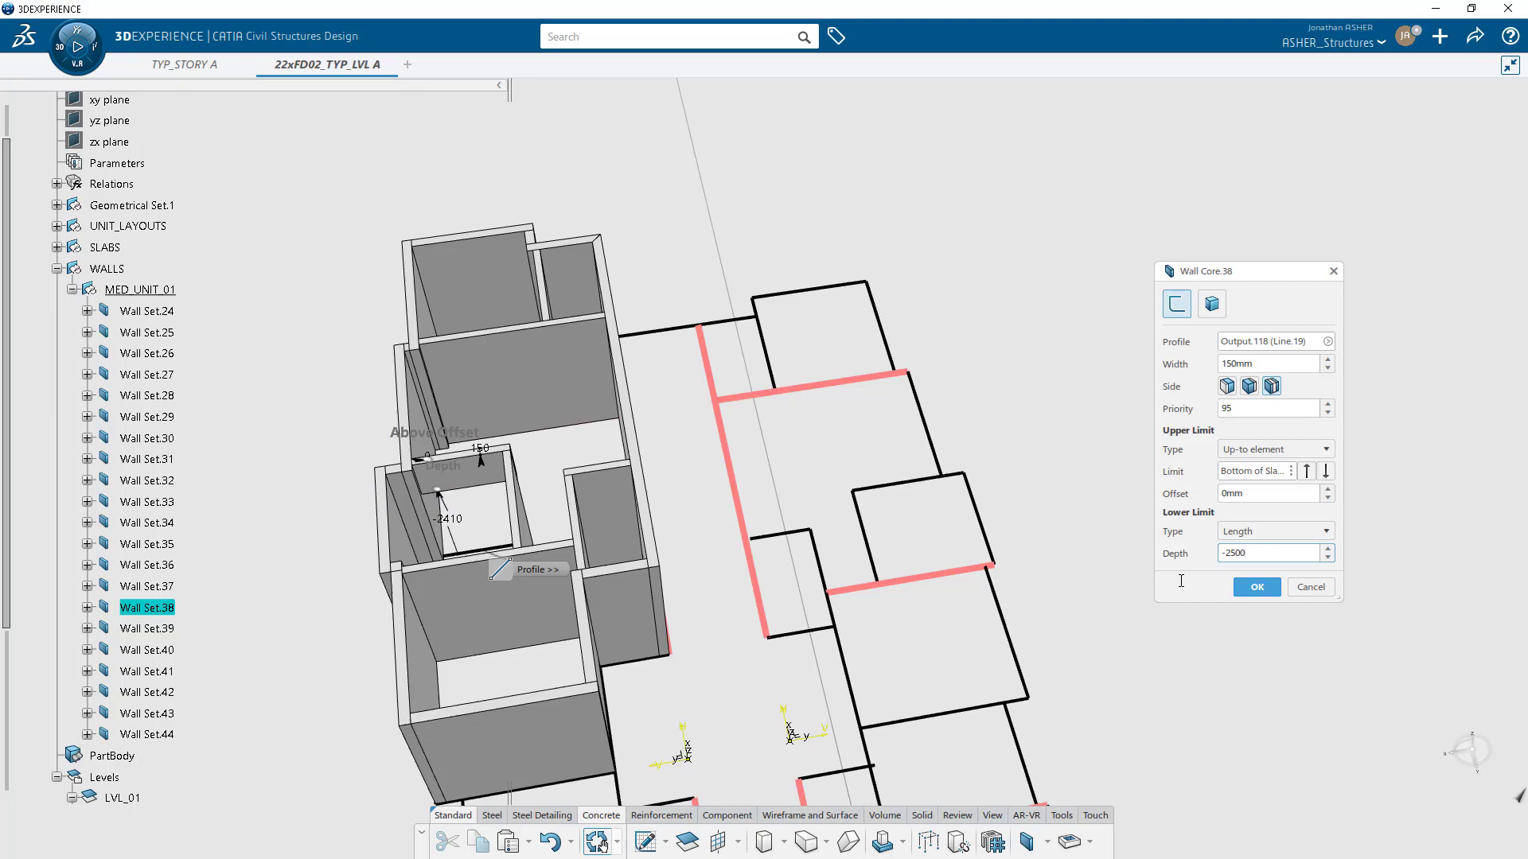
left_click(1256, 588)
middle_click_drag(1153, 573, 922, 549)
double_click(772, 493)
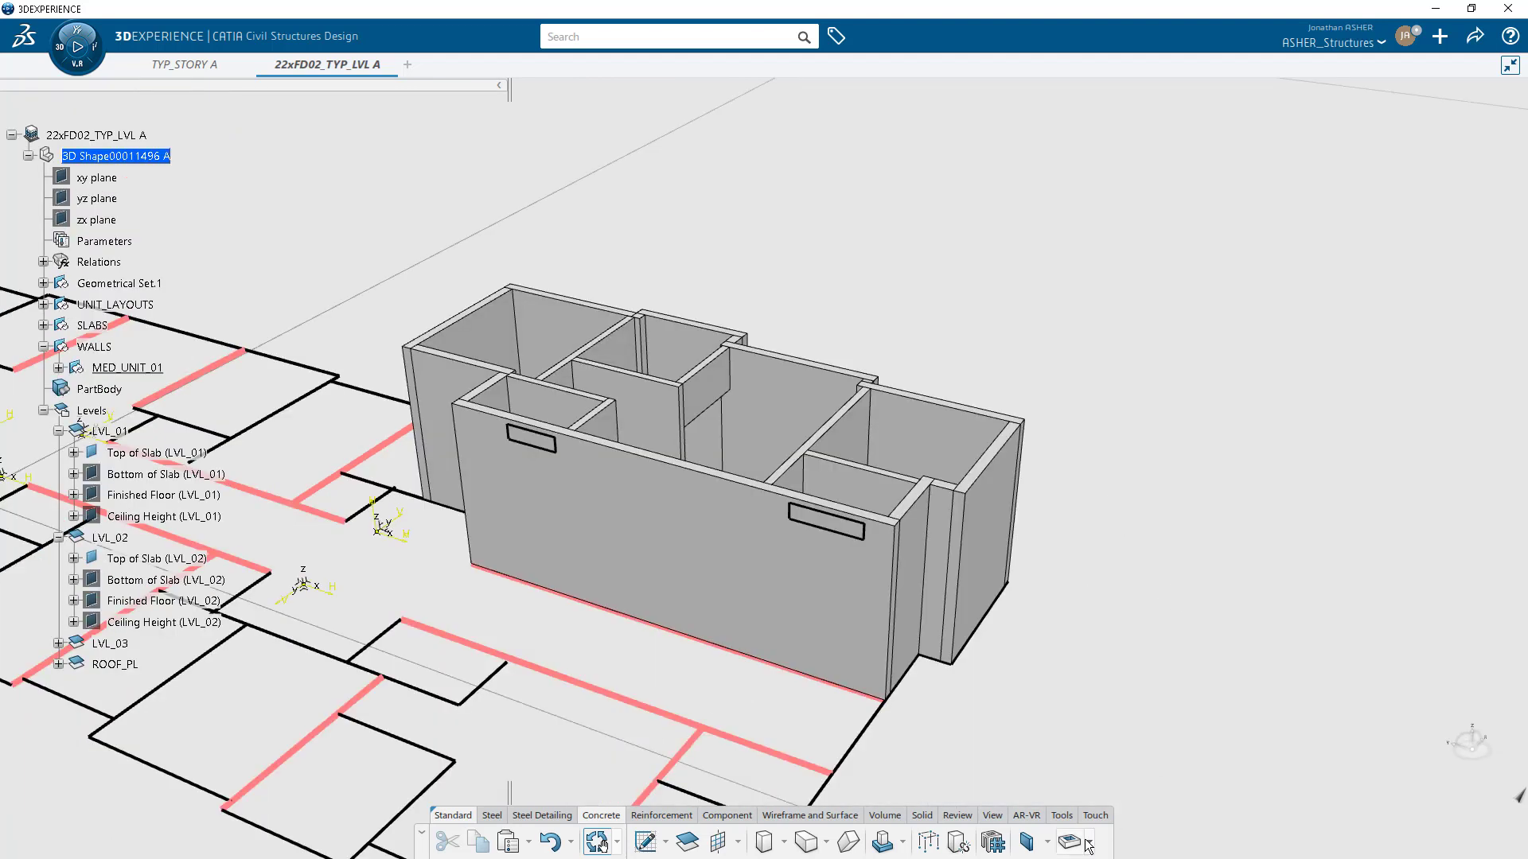
Cut two openings through the long perimeter wall, Wall Core.24, using the small rectangular profiles near its upper edge.
left_click(1048, 842)
left_click(1052, 809)
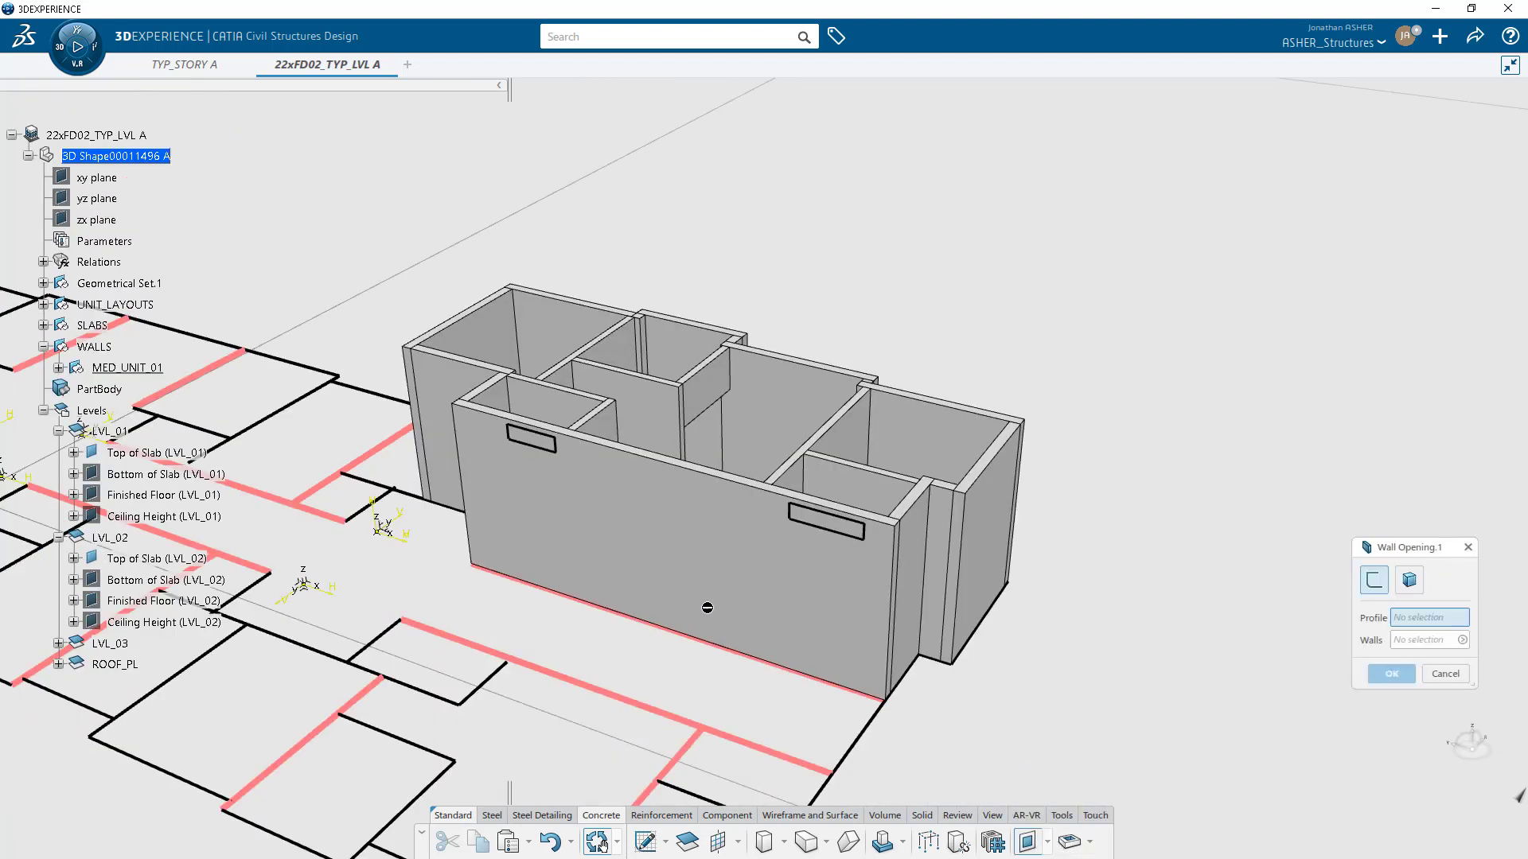
left_click(553, 452)
left_click(1392, 674)
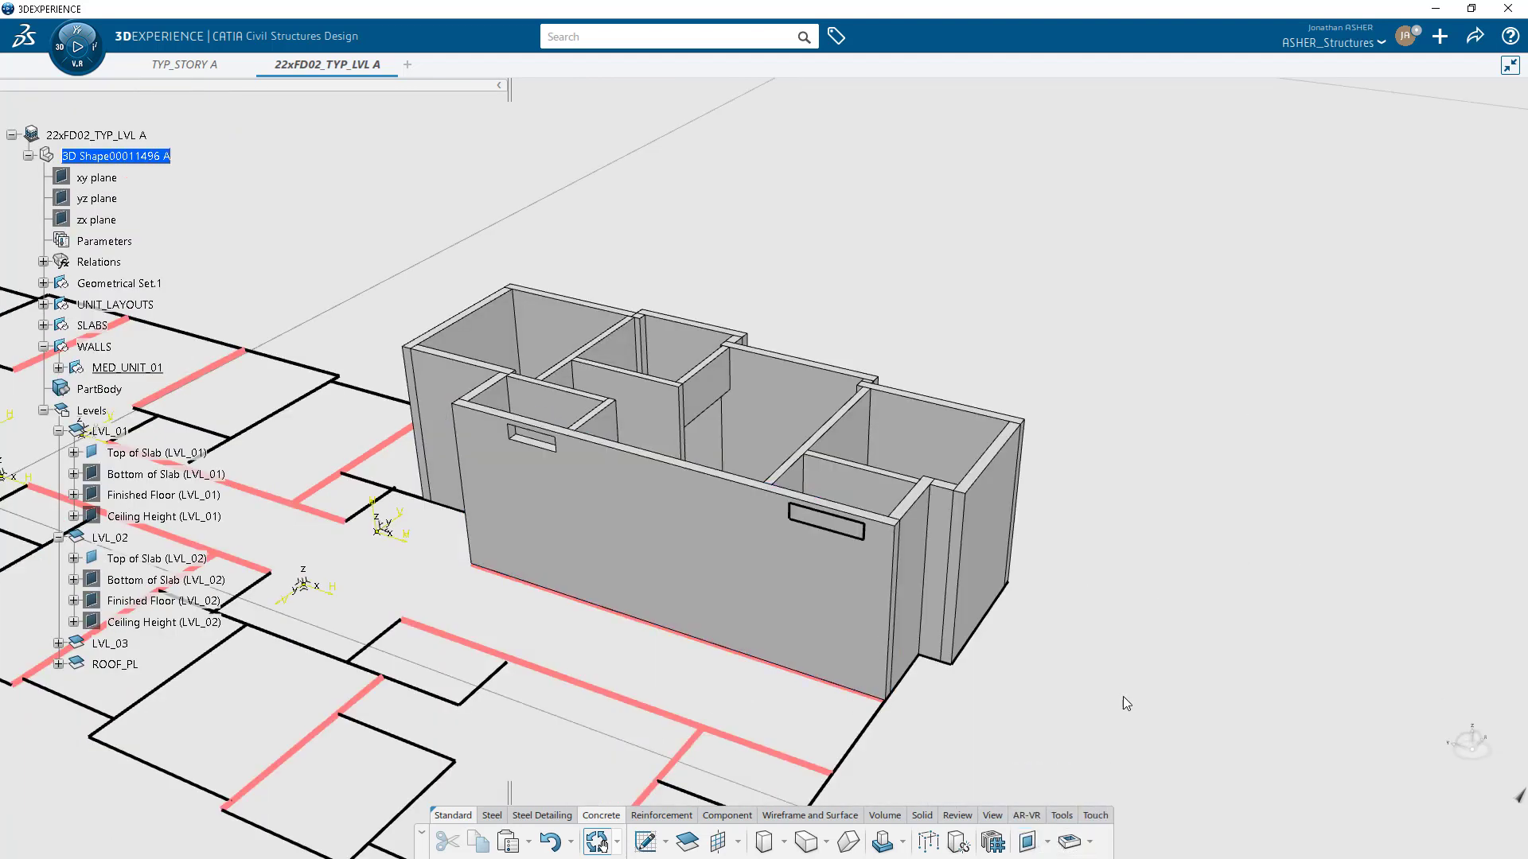
left_click(858, 505)
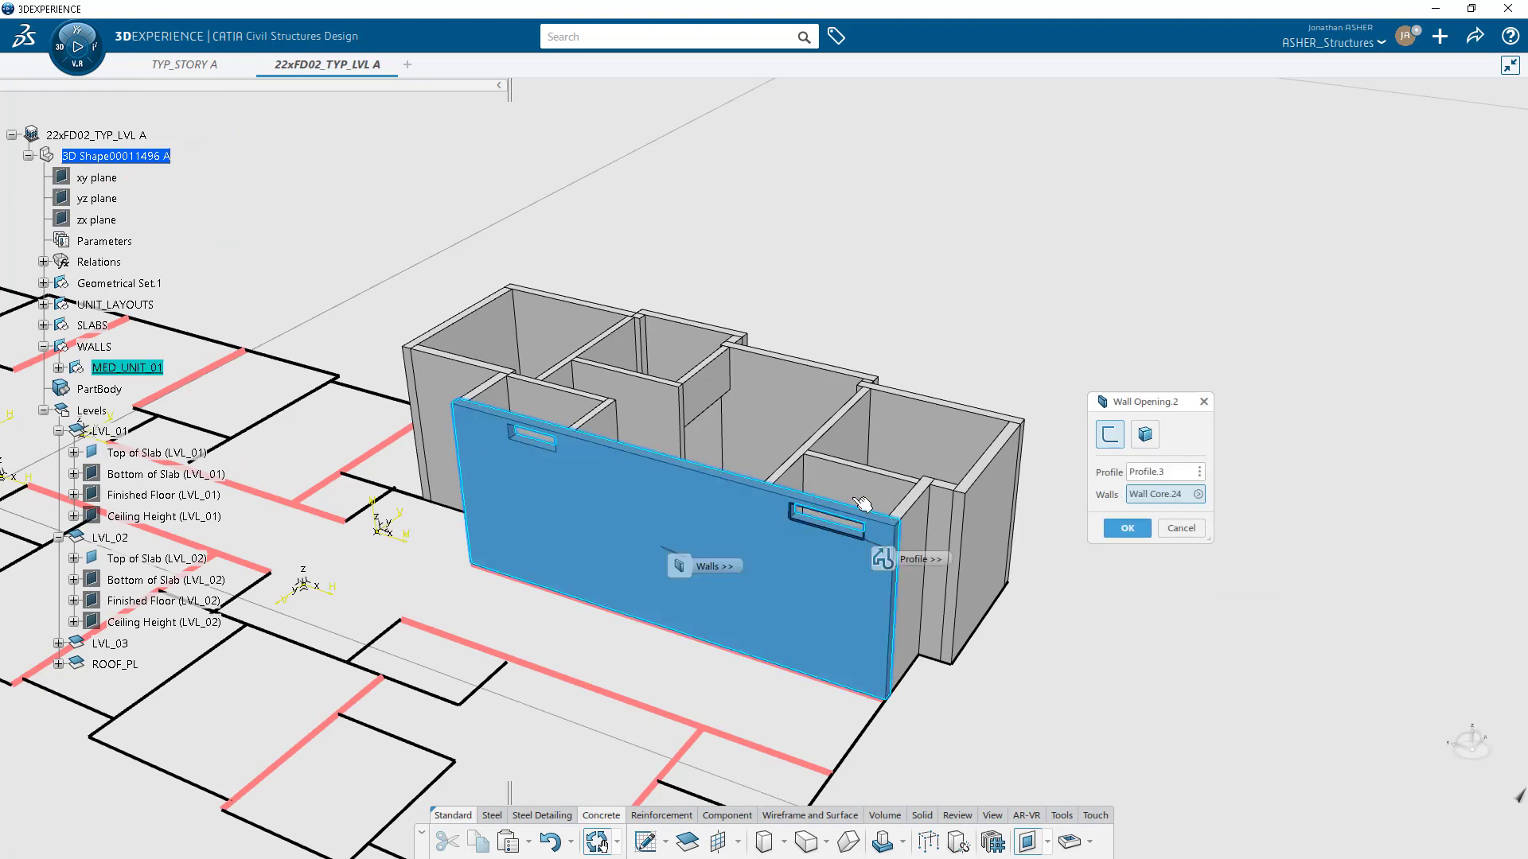
left_click(1199, 494)
left_click(881, 499)
left_click(1127, 528)
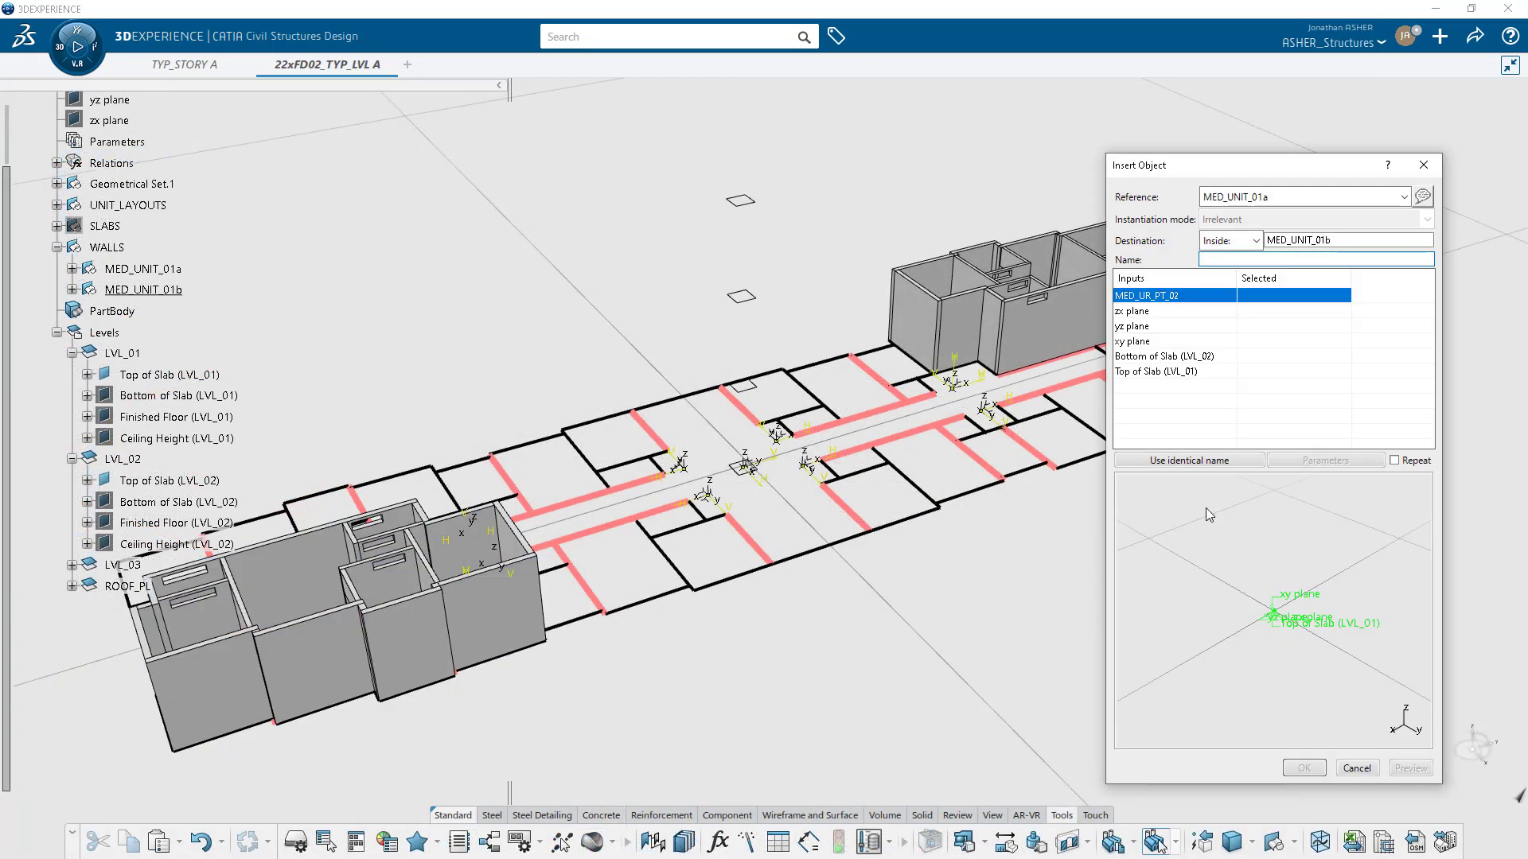
Instantiate MED_UNIT_01a after MED_UNIT_01b, matching inputs by identical name and replacing MED_UR_PT_02 with MED_BR_PT_02.
left_click(1251, 240)
left_click(1224, 276)
left_click(1185, 460)
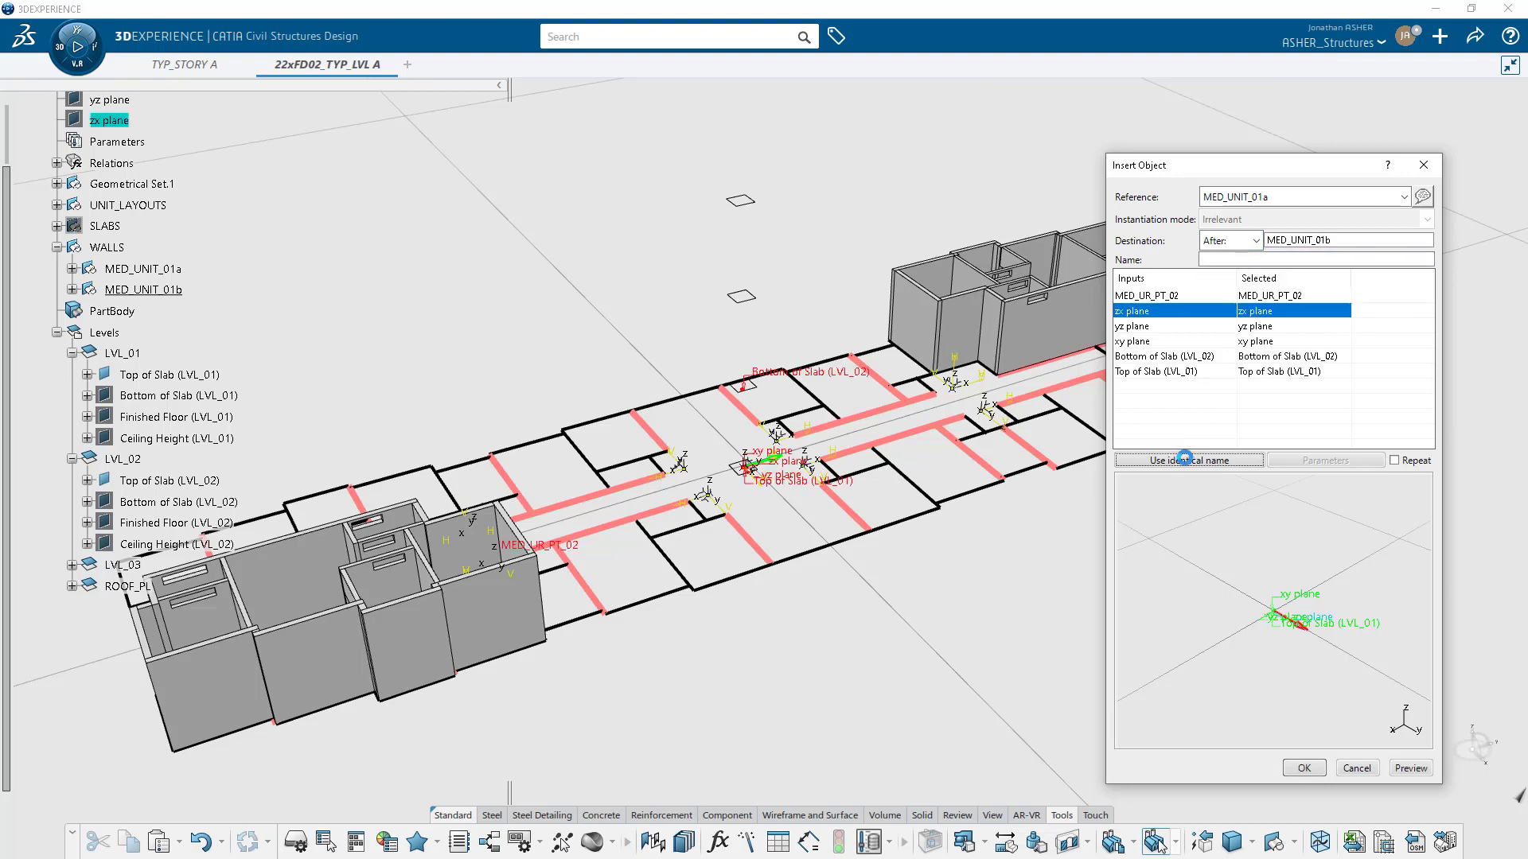
left_click(1266, 296)
middle_click_drag(828, 620, 636, 557)
left_click(593, 450)
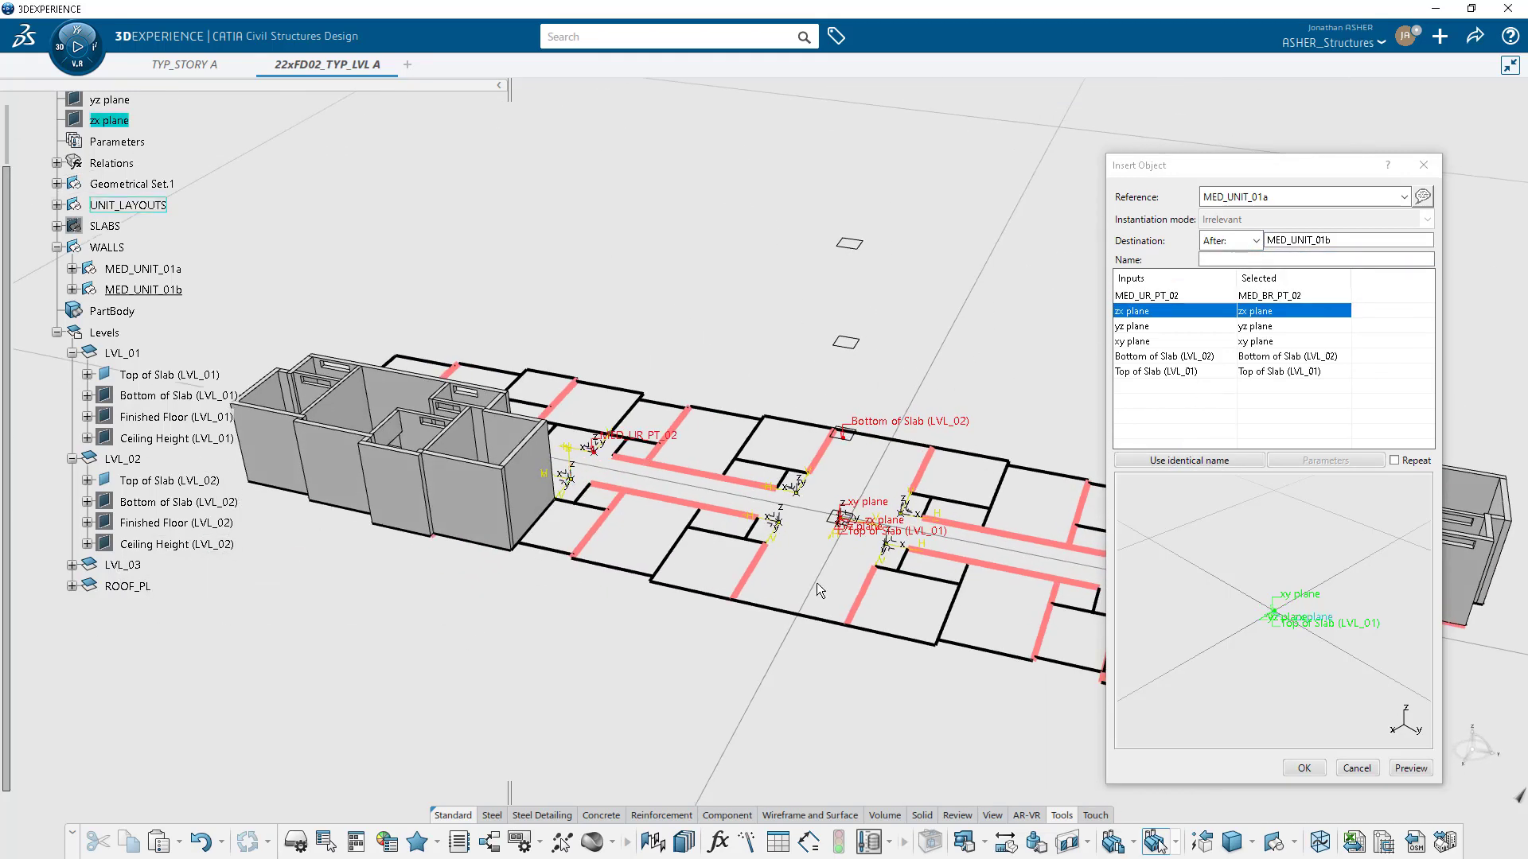
left_click(1291, 769)
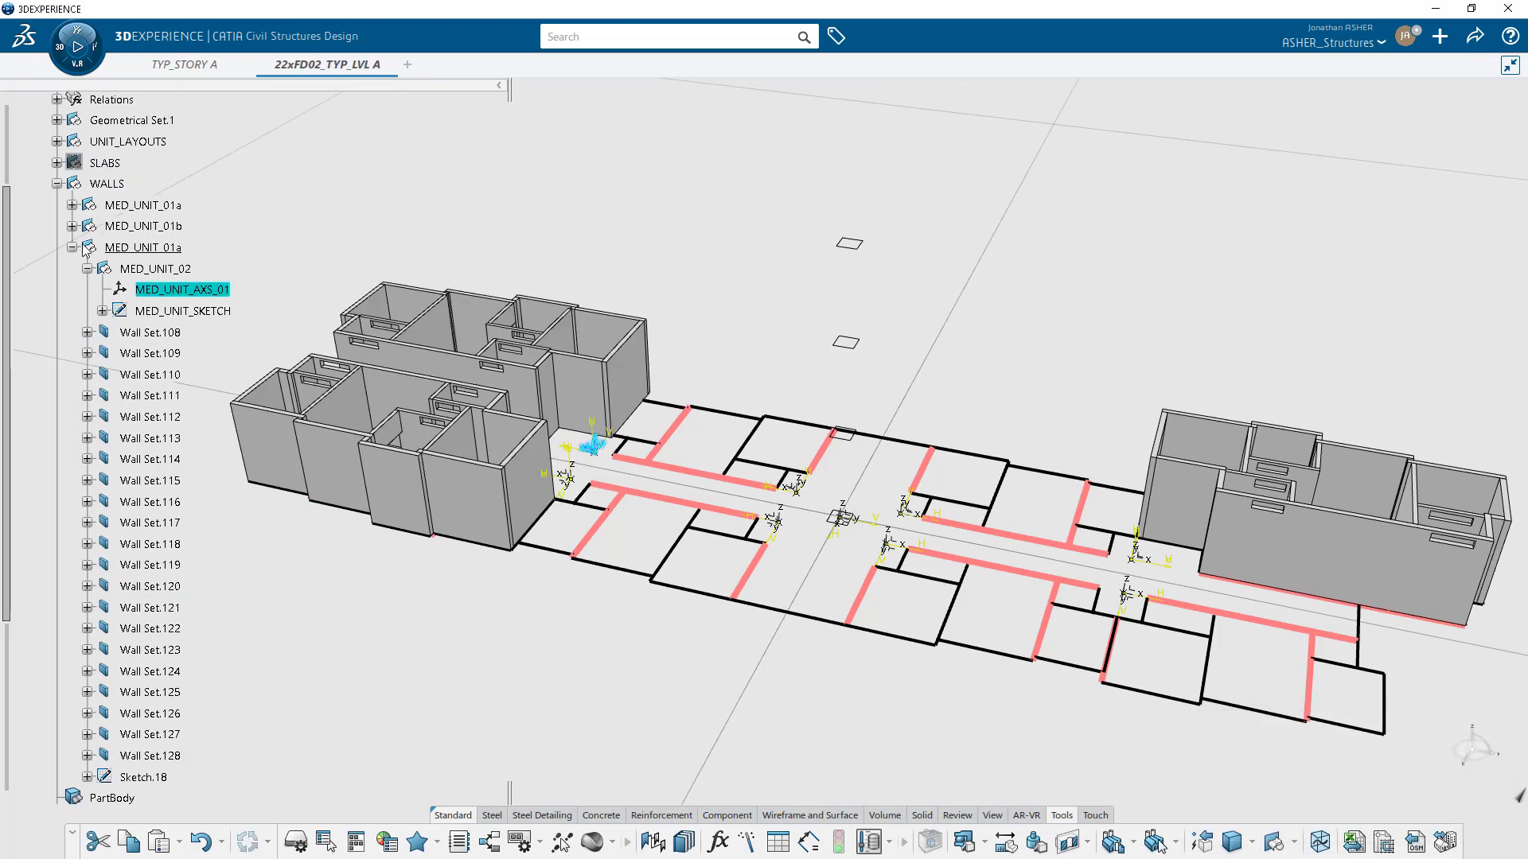
left_click(73, 247)
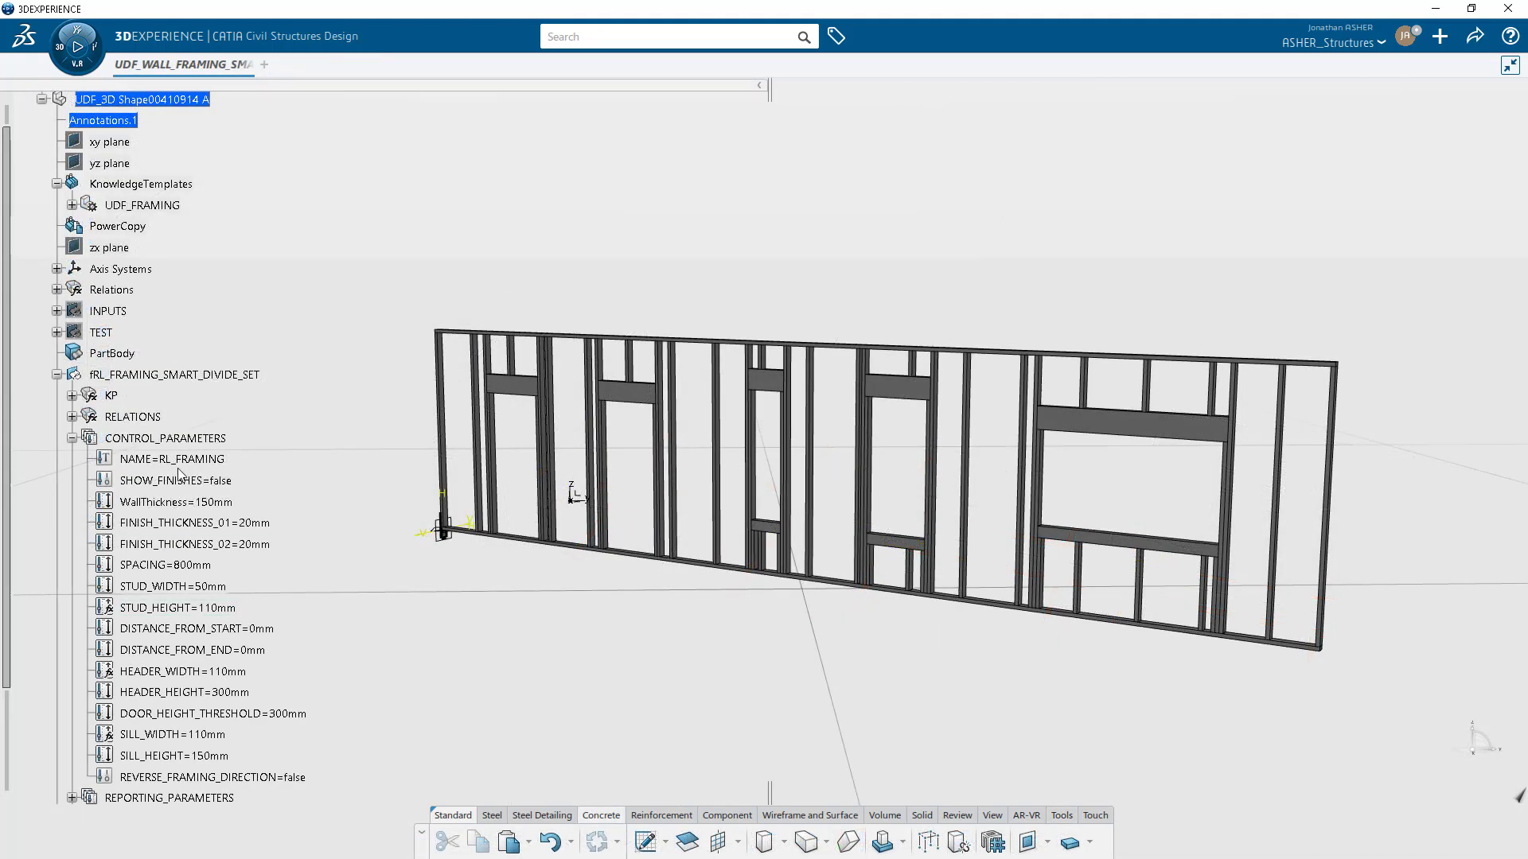
Set the SPACING control parameter of the wall framing template to 600 mm.
double_click(182, 561)
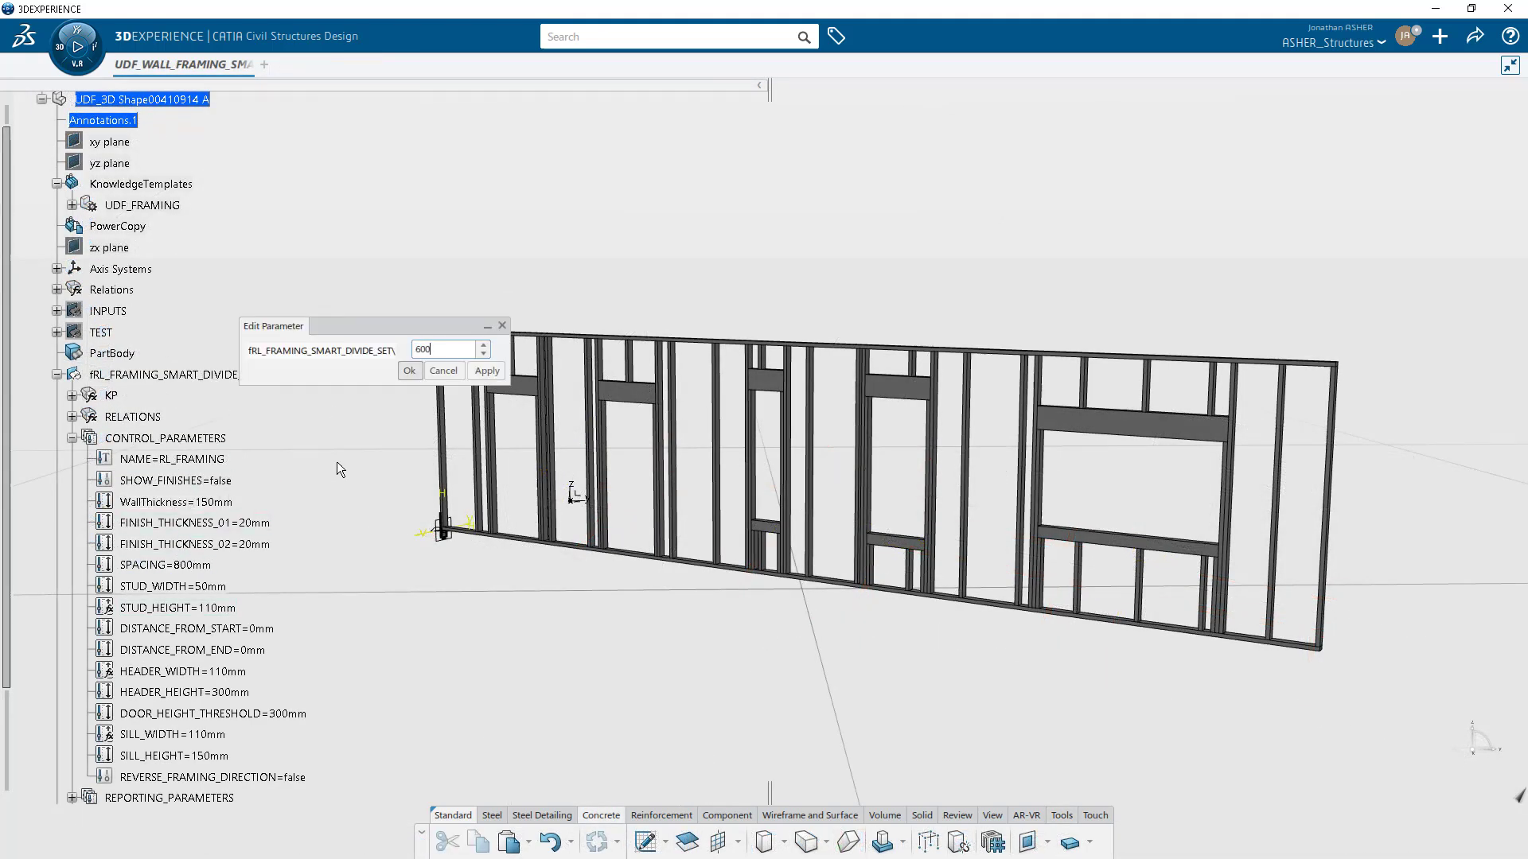
key("Return")
left_click(72, 205)
left_click(72, 205)
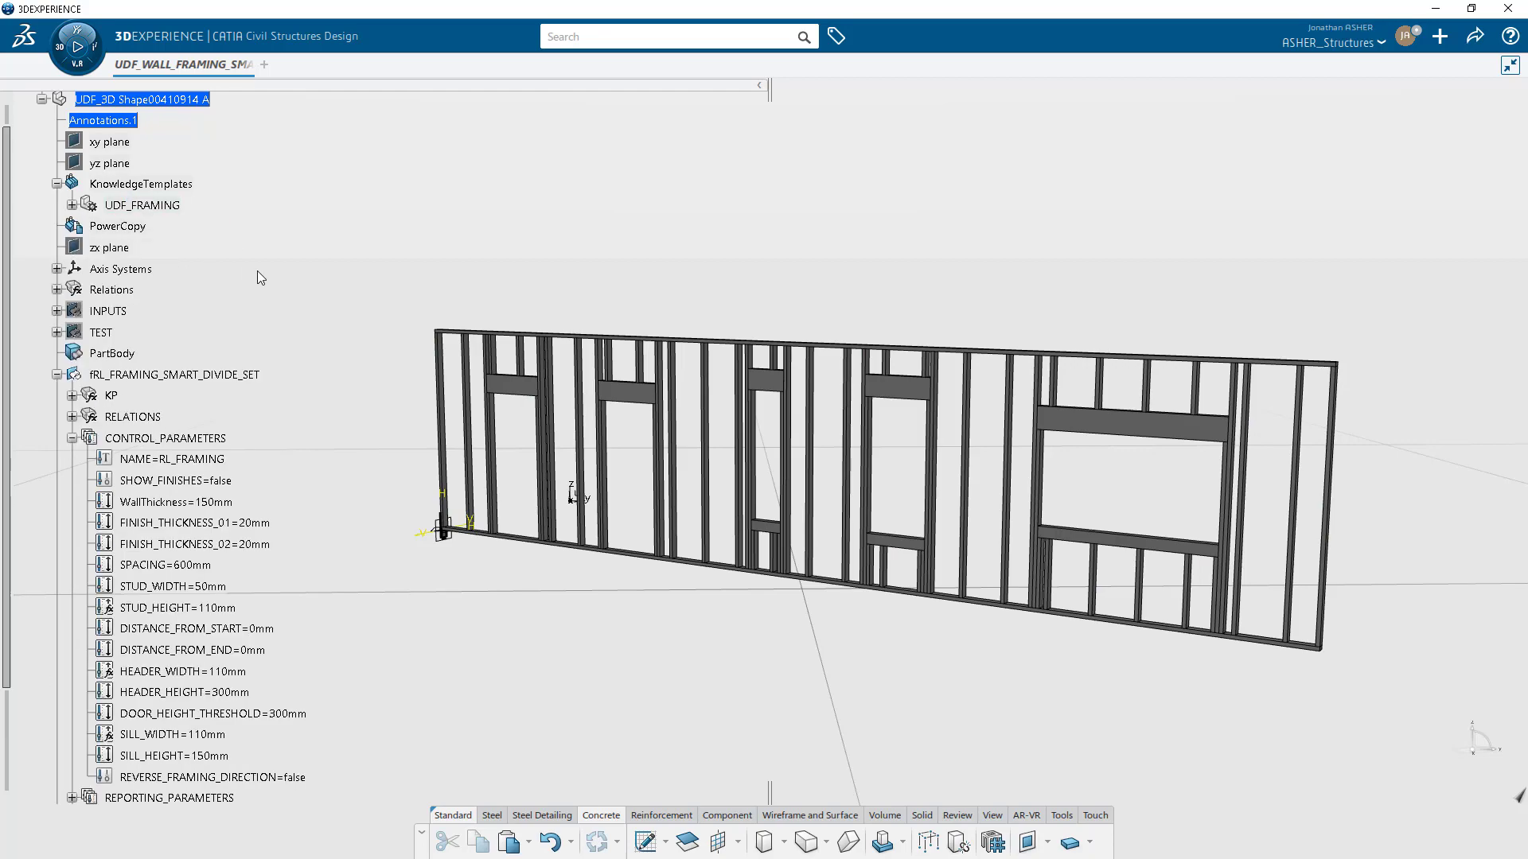
In the 22xFD02_BLDG model, show the ground-level wall sets from SML_UNIT_01a through CORE.
left_click(247, 64)
left_click(179, 430)
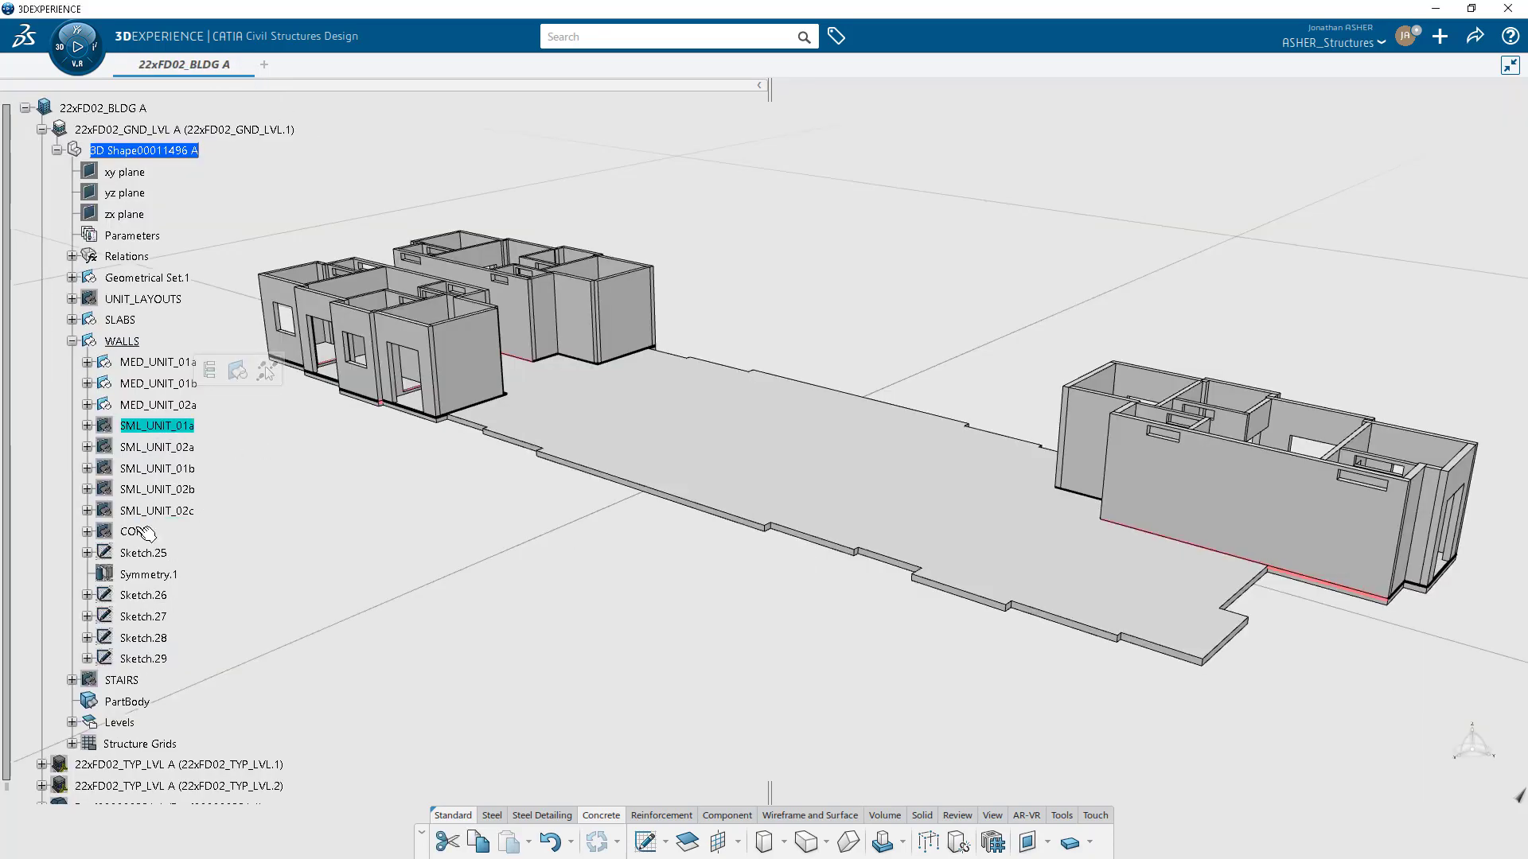
left_click(142, 531, "shift")
key("space")
middle_click_drag(822, 576, 791, 616)
scroll(791, 617, "up", 2)
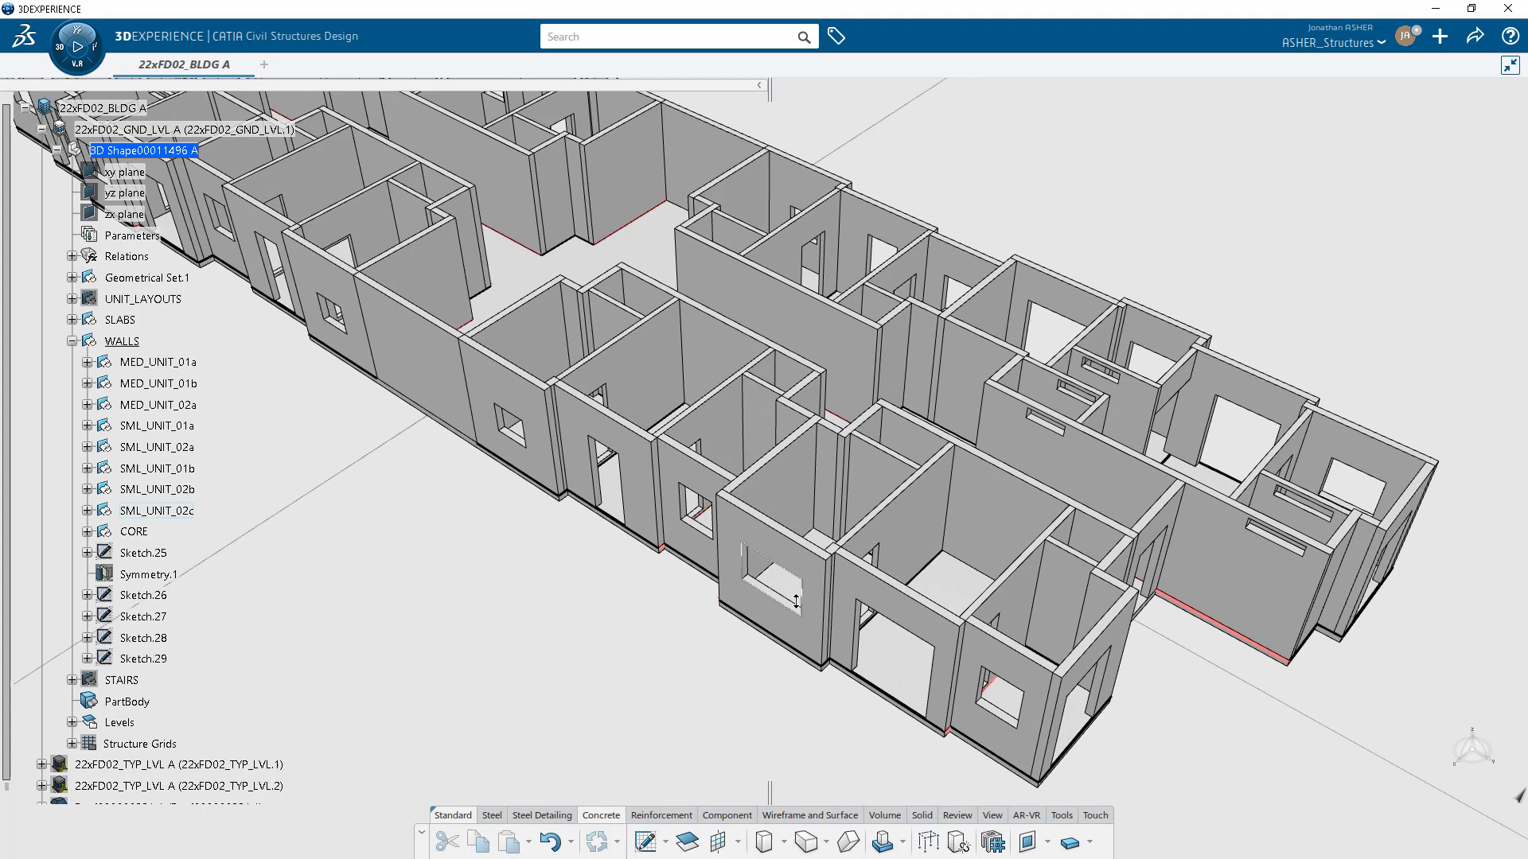
Assign the OT_Wall_Framing_Smart_Divide object type to the interior partition walls of SML_UNIT_01b, SML_UNIT_02b and SML_UNIT_02c.
left_click(762, 405, "ctrl")
left_click(708, 417, "ctrl")
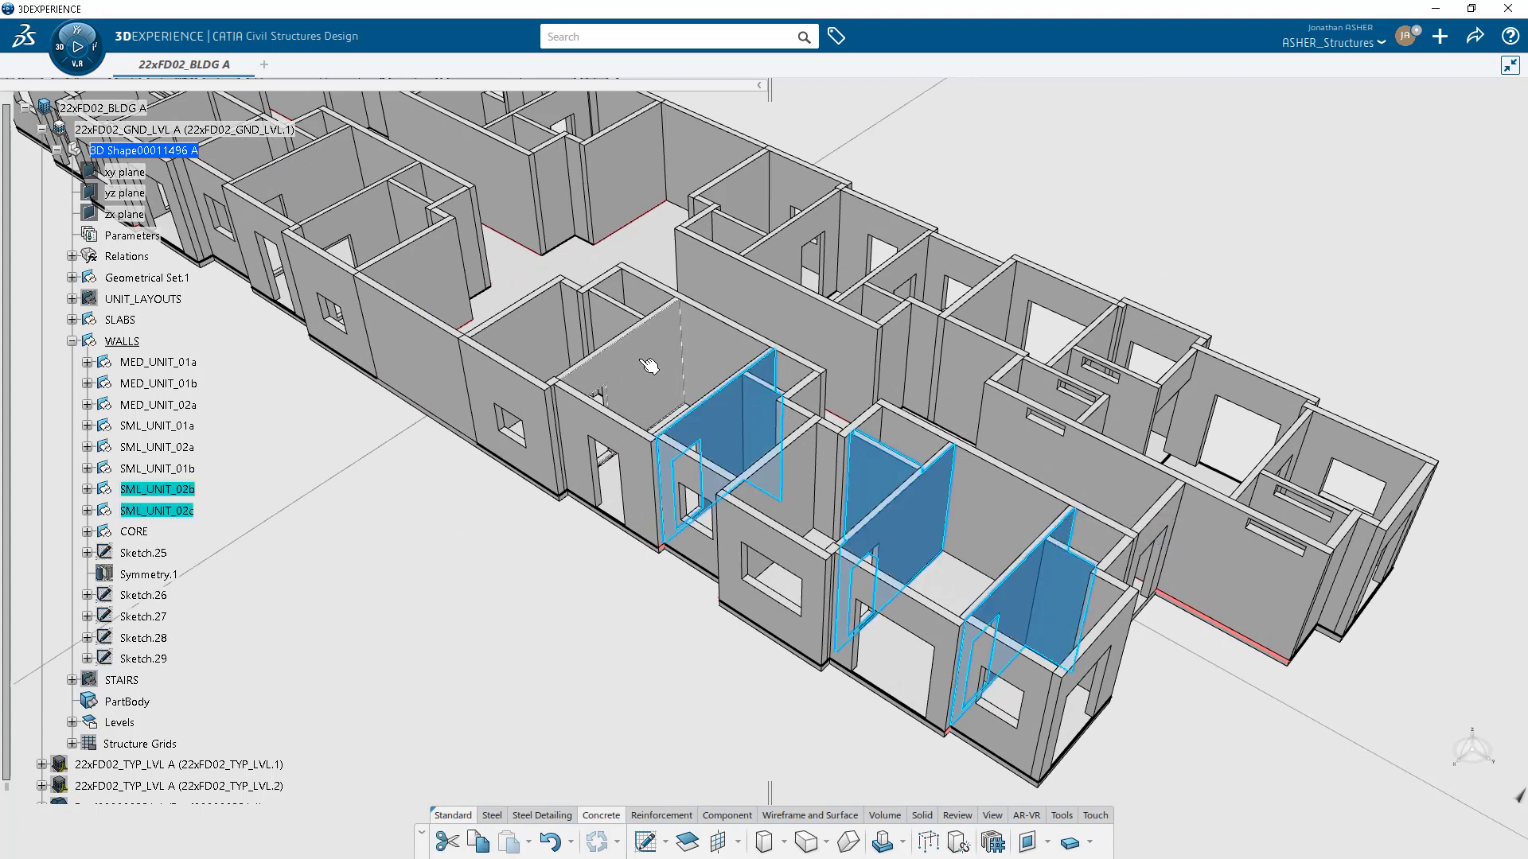
left_click(643, 369, "ctrl")
left_click(622, 319, "ctrl")
left_click(742, 242, "ctrl")
left_click(791, 248, "ctrl")
left_click(885, 311, "ctrl")
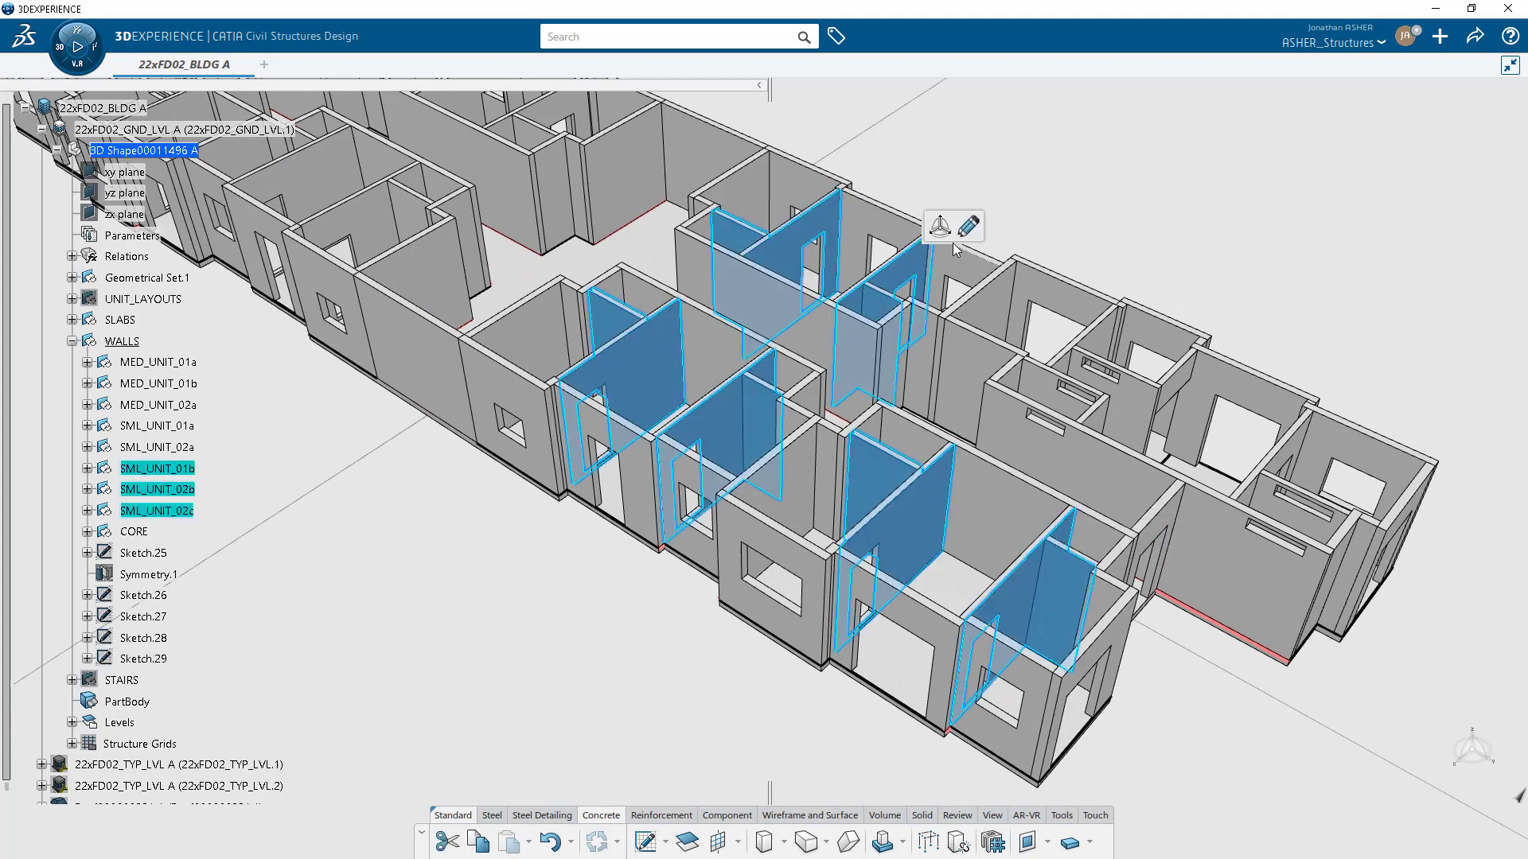
left_click(969, 226)
left_click(1403, 362)
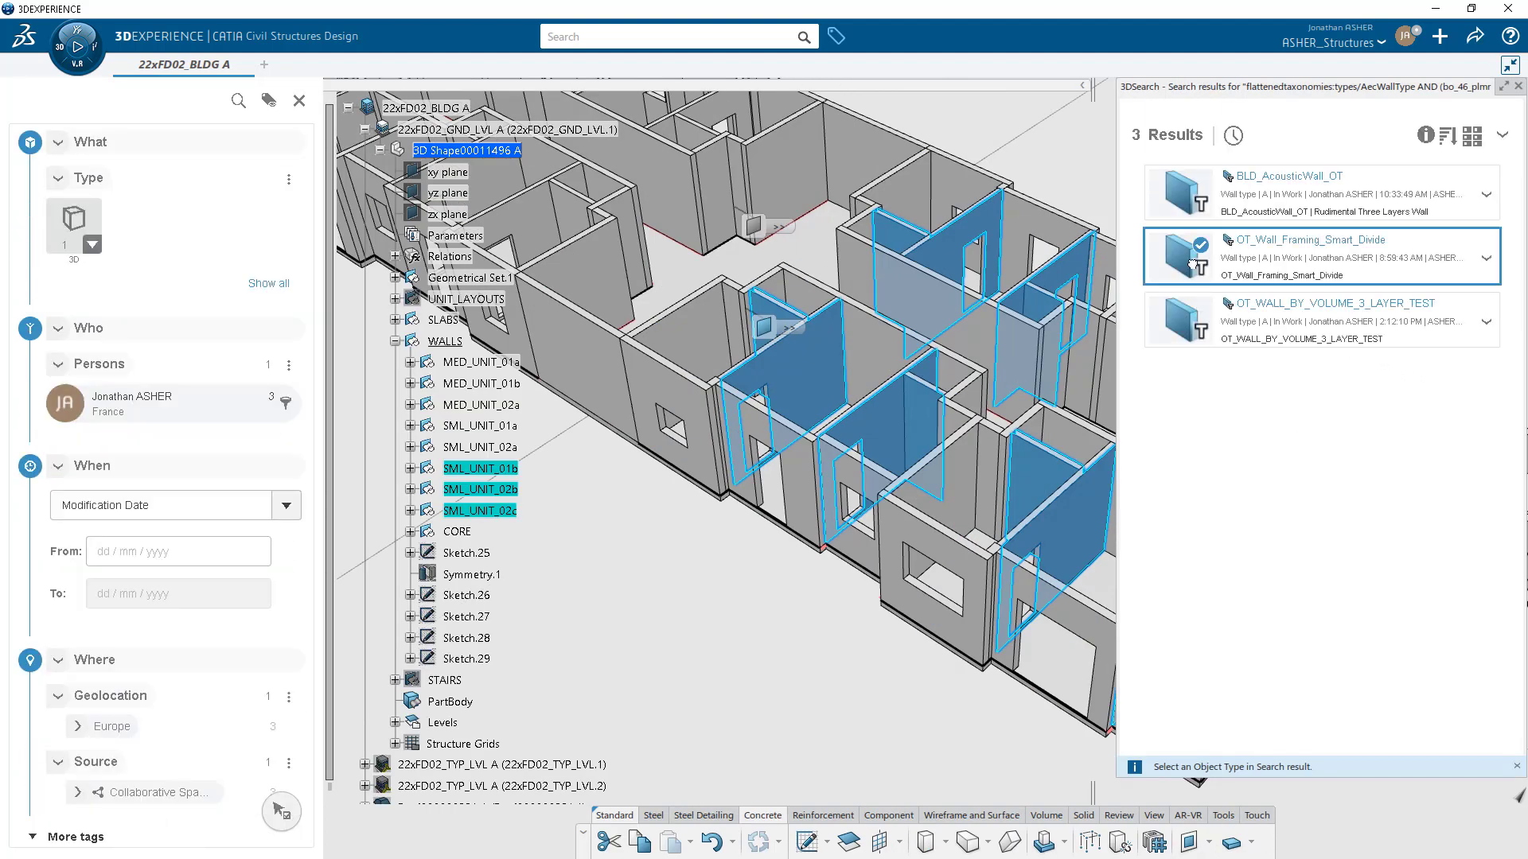
left_click(1191, 262)
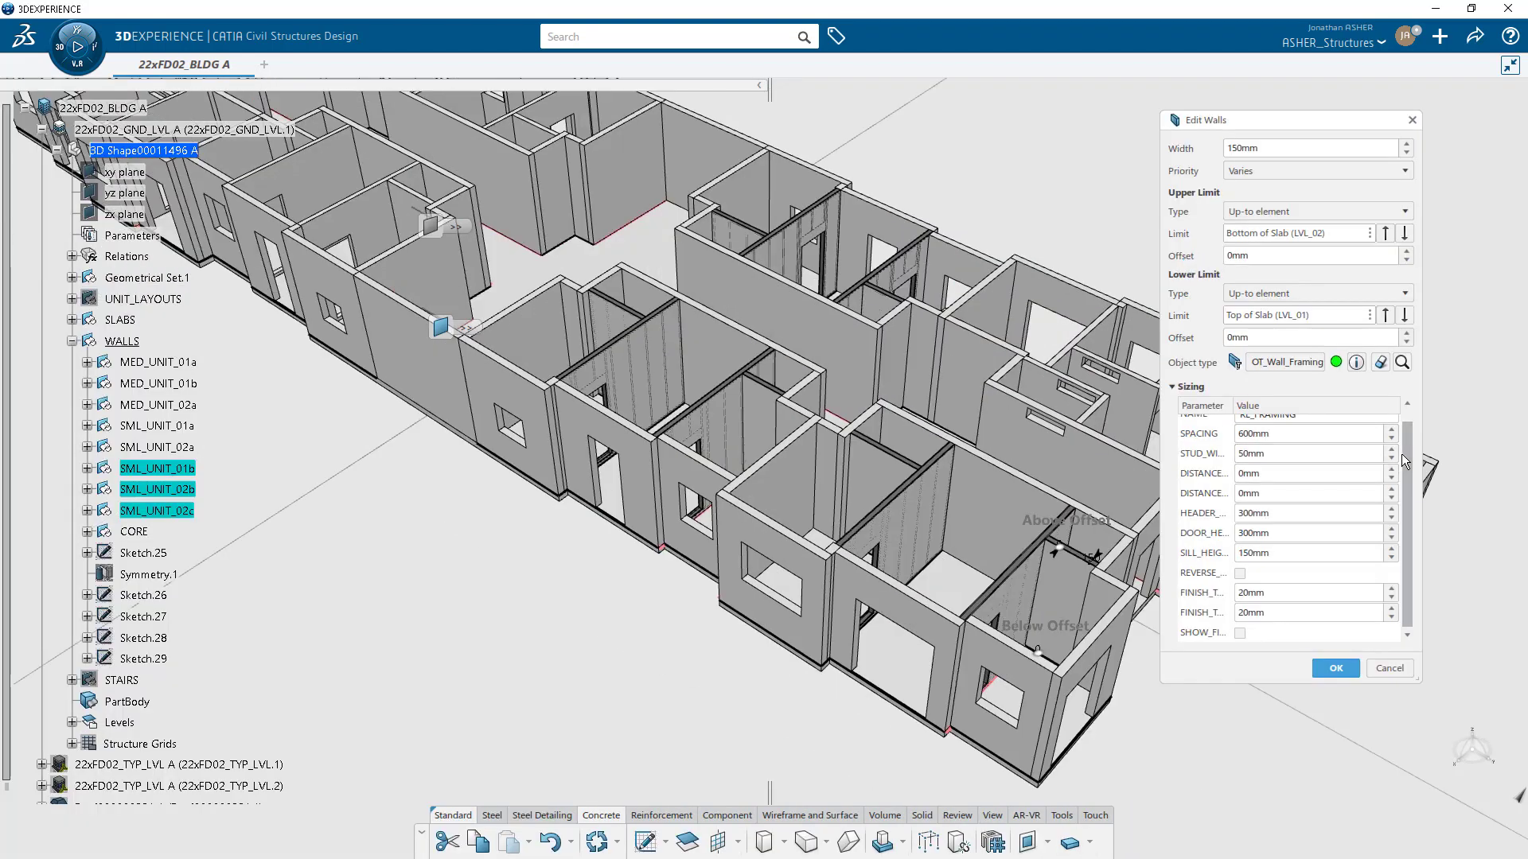
mouse_move(1403, 454)
left_mouse_down()
mouse_move(1395, 482)
mouse_move(1388, 446)
left_mouse_up()
middle_click_drag(1015, 520, 931, 561)
left_click(1337, 671)
Hide the finish surfaces of the partition walls in SML_UNIT_02c to expose their stud framing.
scroll(995, 573, "up", 3)
right_click(871, 534)
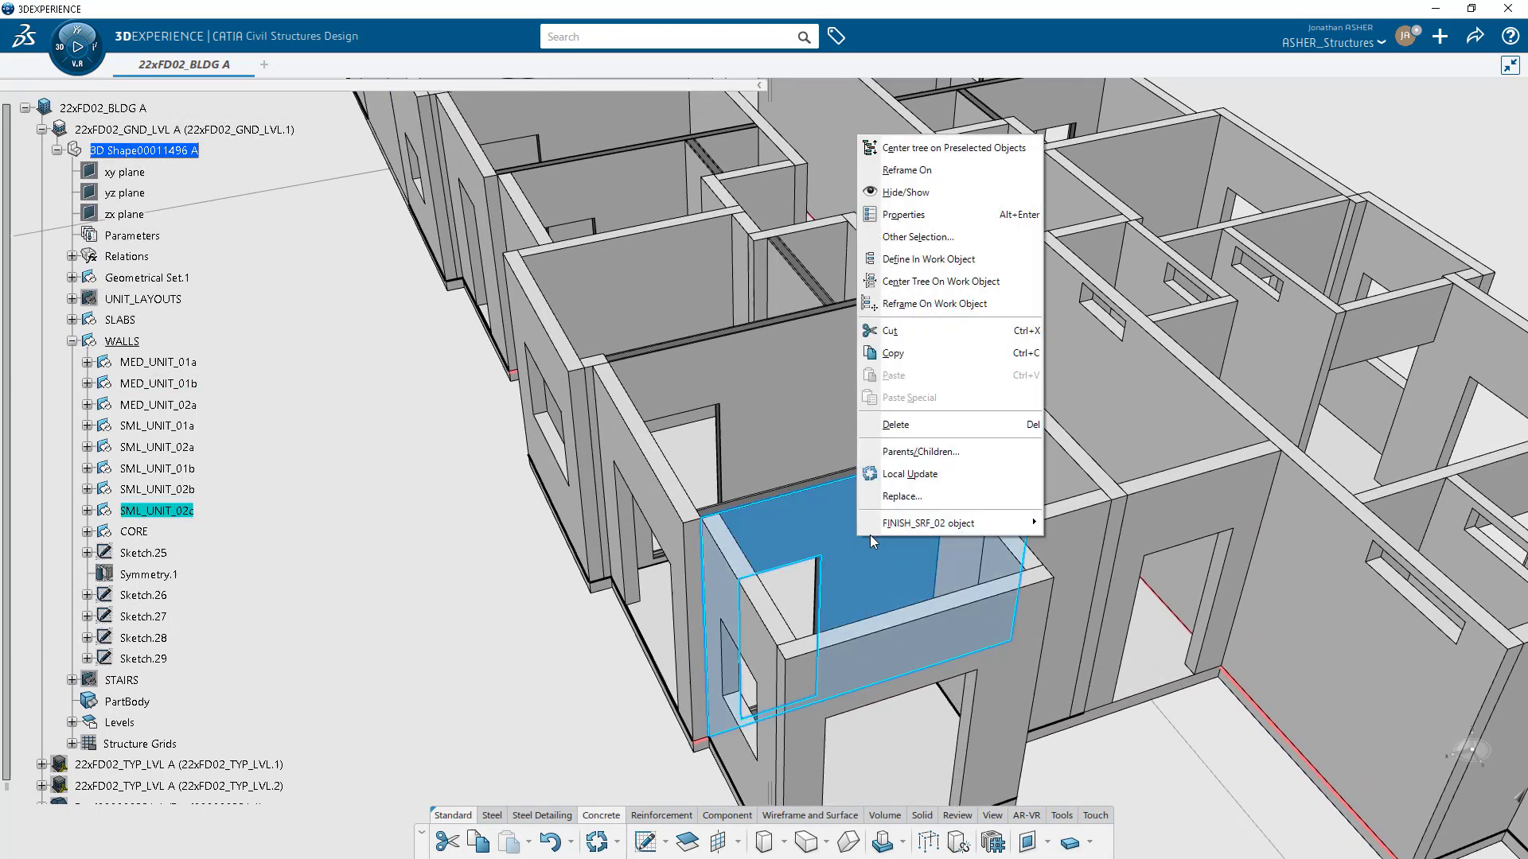
left_click(947, 194)
scroll(1016, 481, "up", 5)
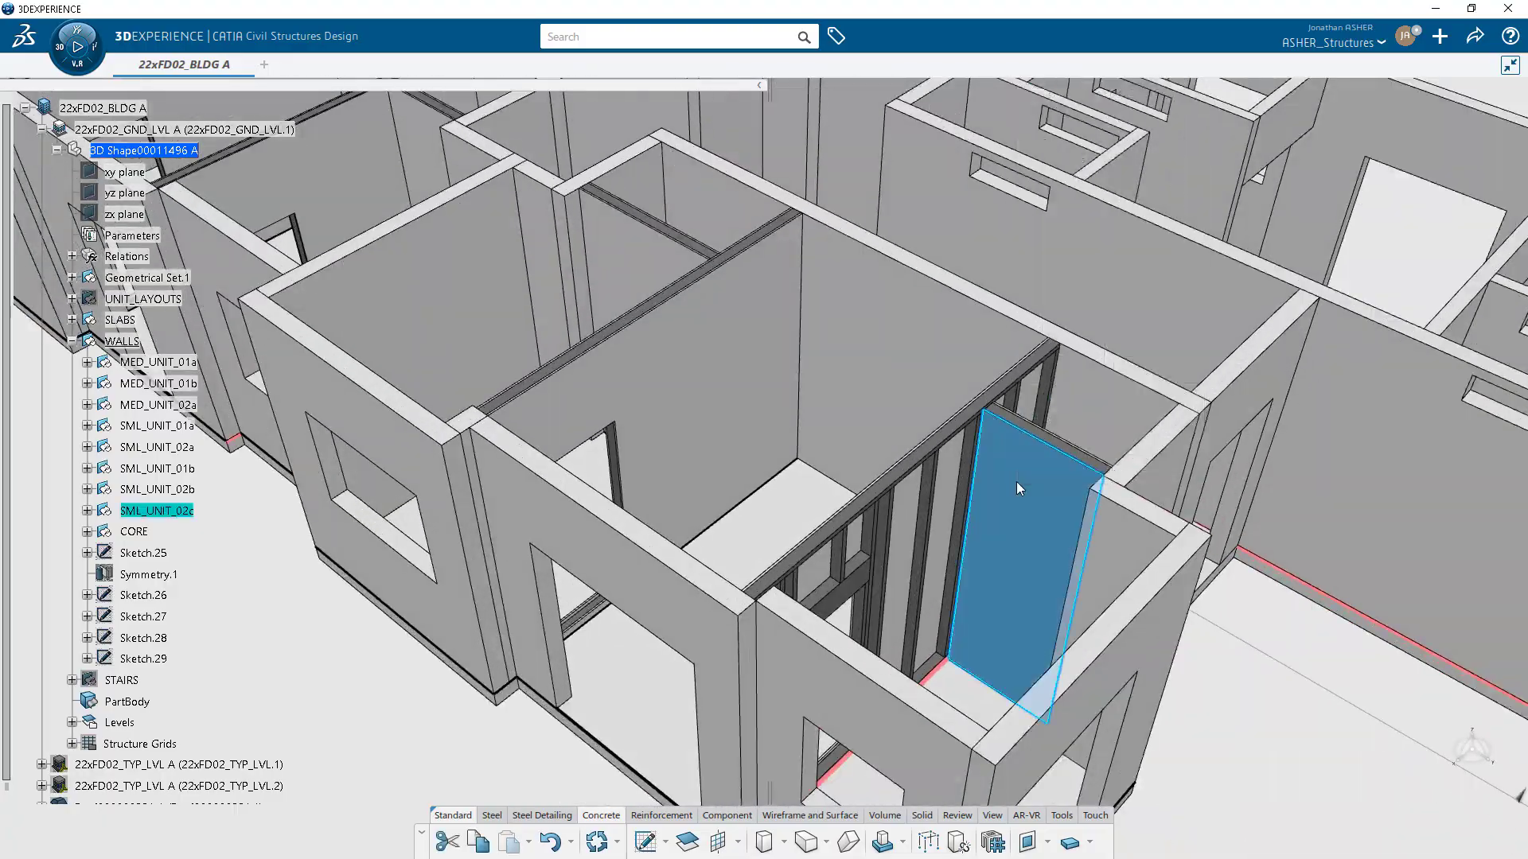
middle_click_drag(611, 416, 638, 594)
middle_click_drag(557, 665, 557, 454)
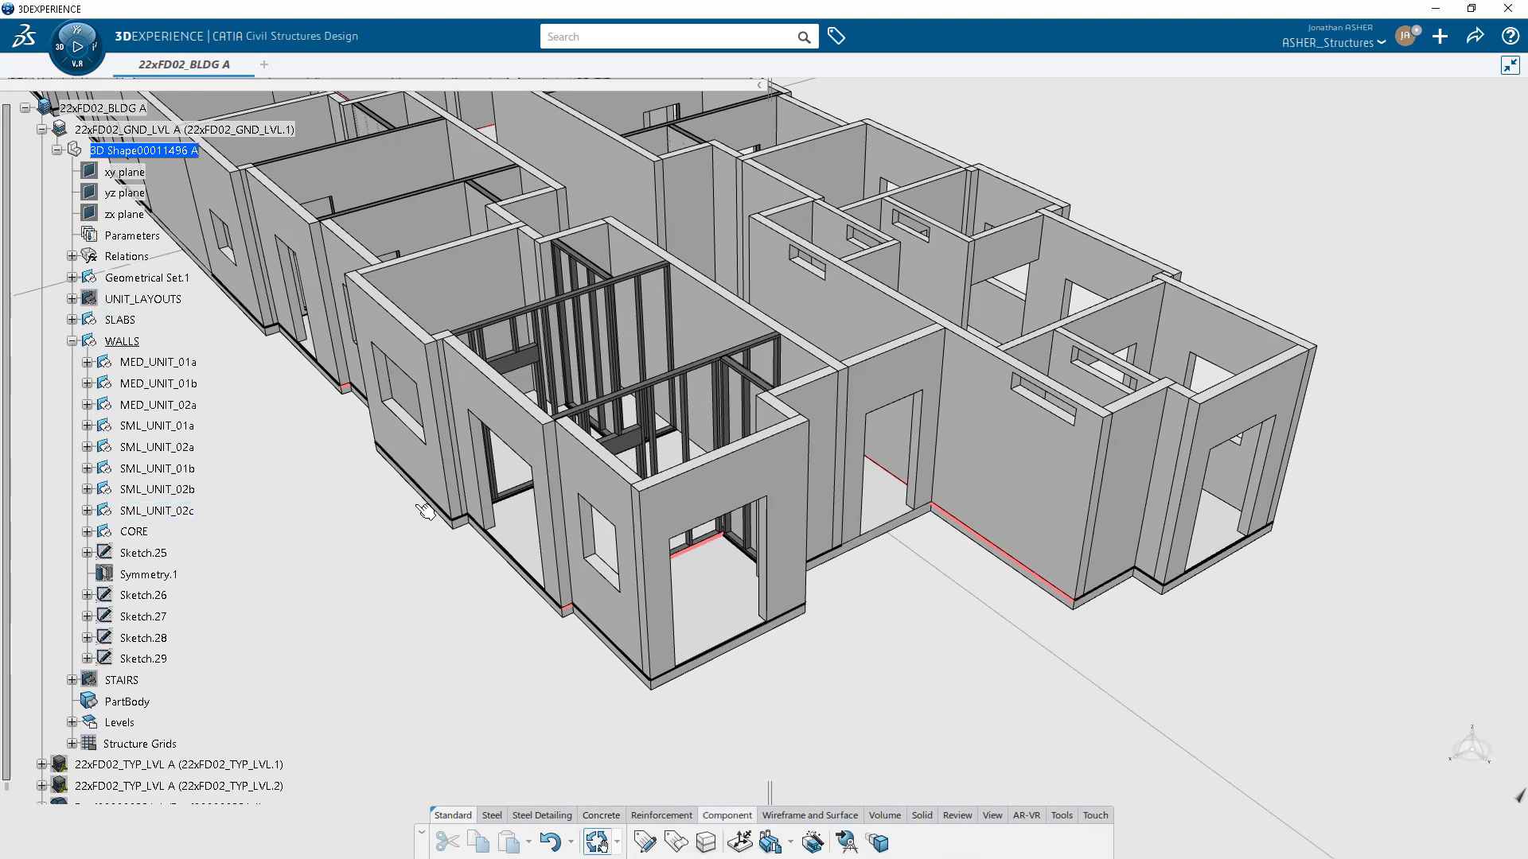
Publish the core of framed partition Wall Set.199 in SML_UNIT_02c for Change LOD.
right_click(623, 444)
left_click(668, 458)
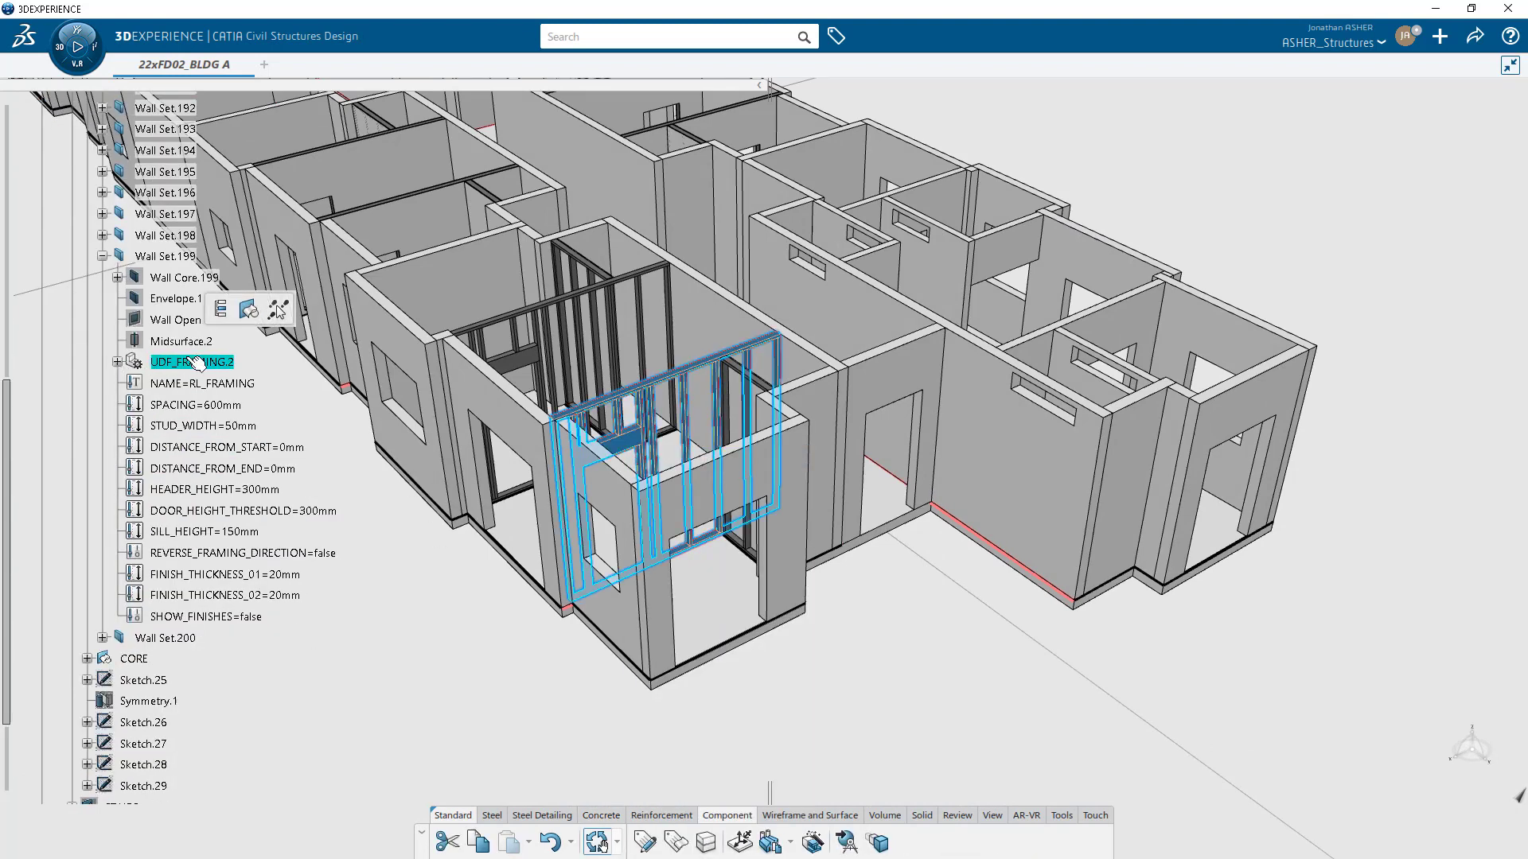
left_click(847, 844)
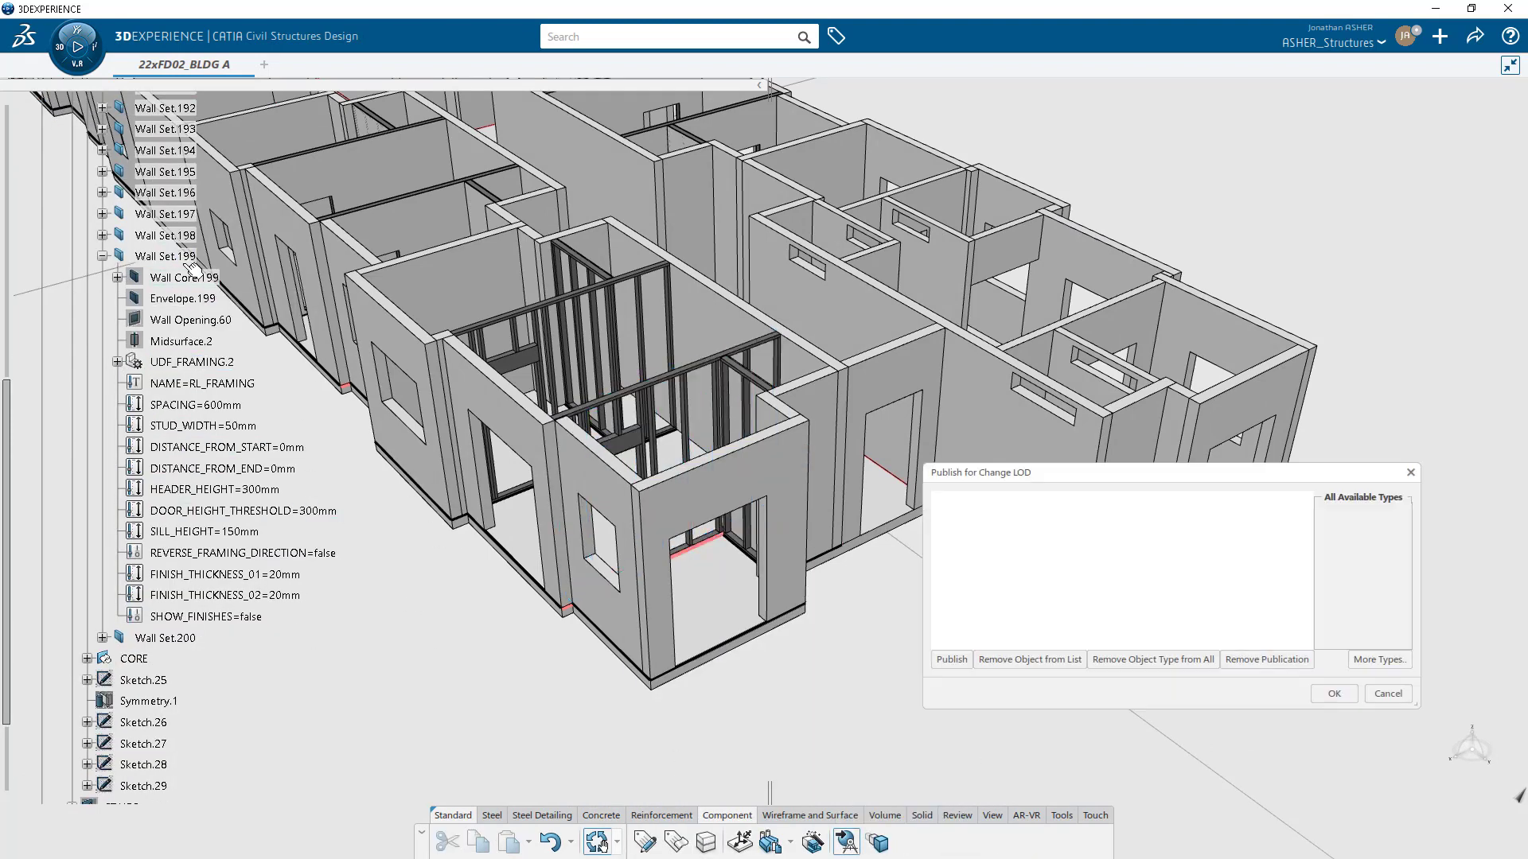
left_click(155, 259)
left_click(1325, 694)
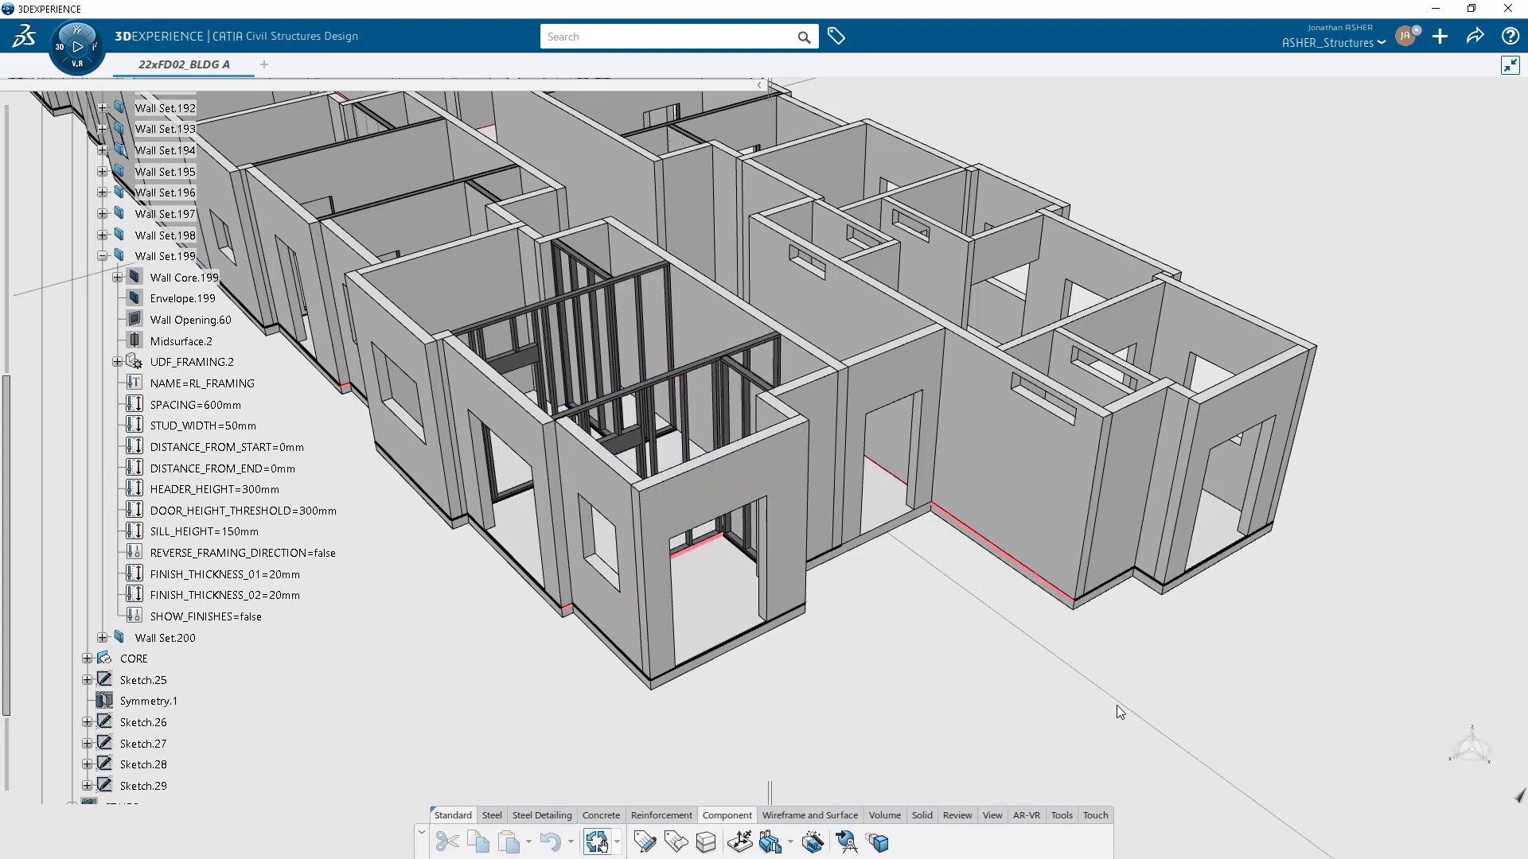
Expose Wall Core.199 at product scope under 22xFD02_GND_LVL with Change Level of Development.
left_click(598, 842)
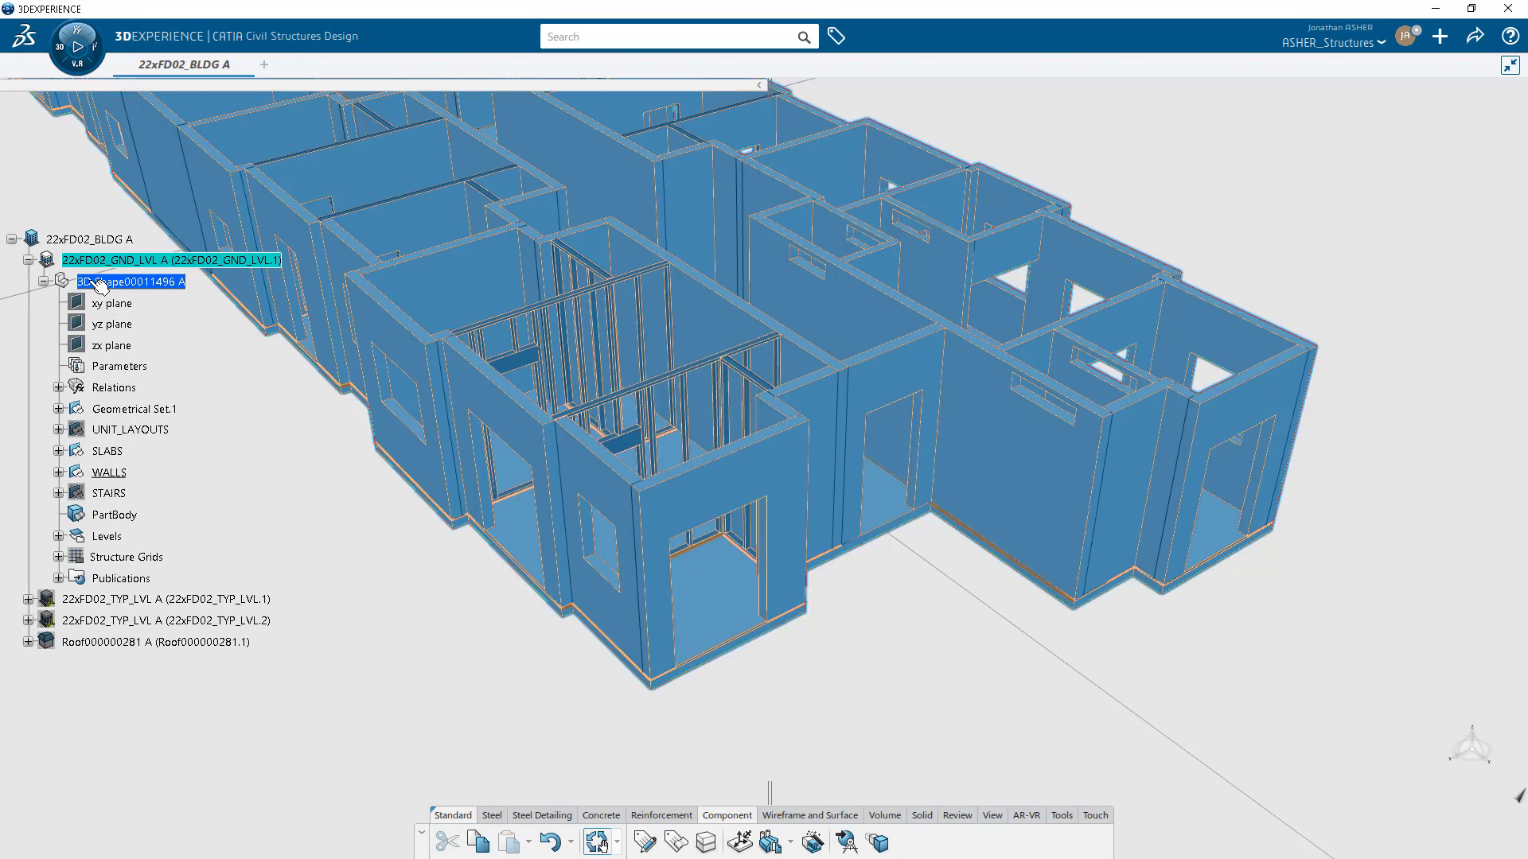
left_click(838, 844)
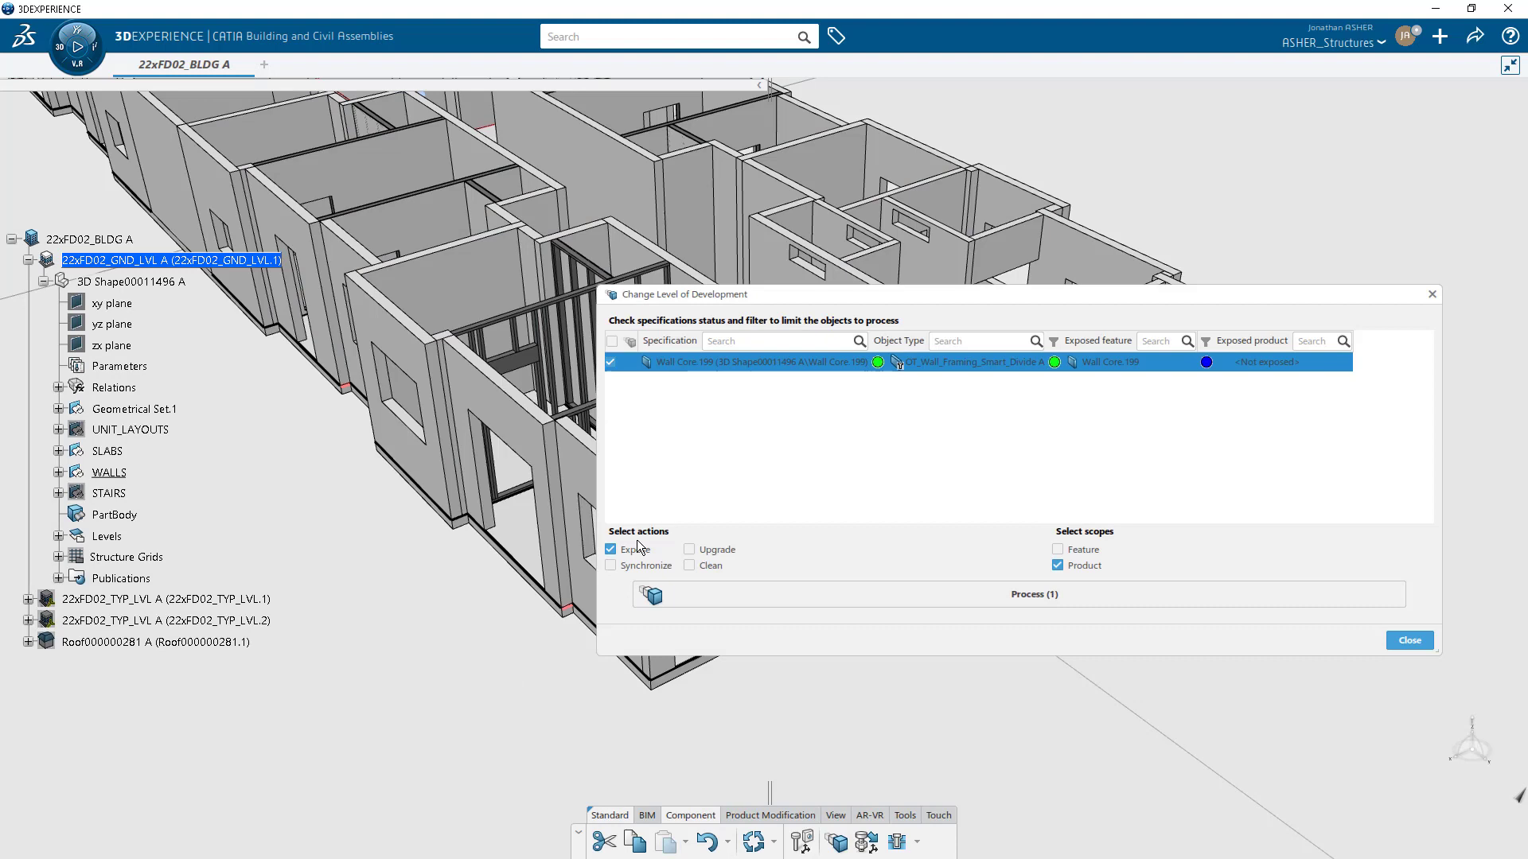
left_click(1029, 594)
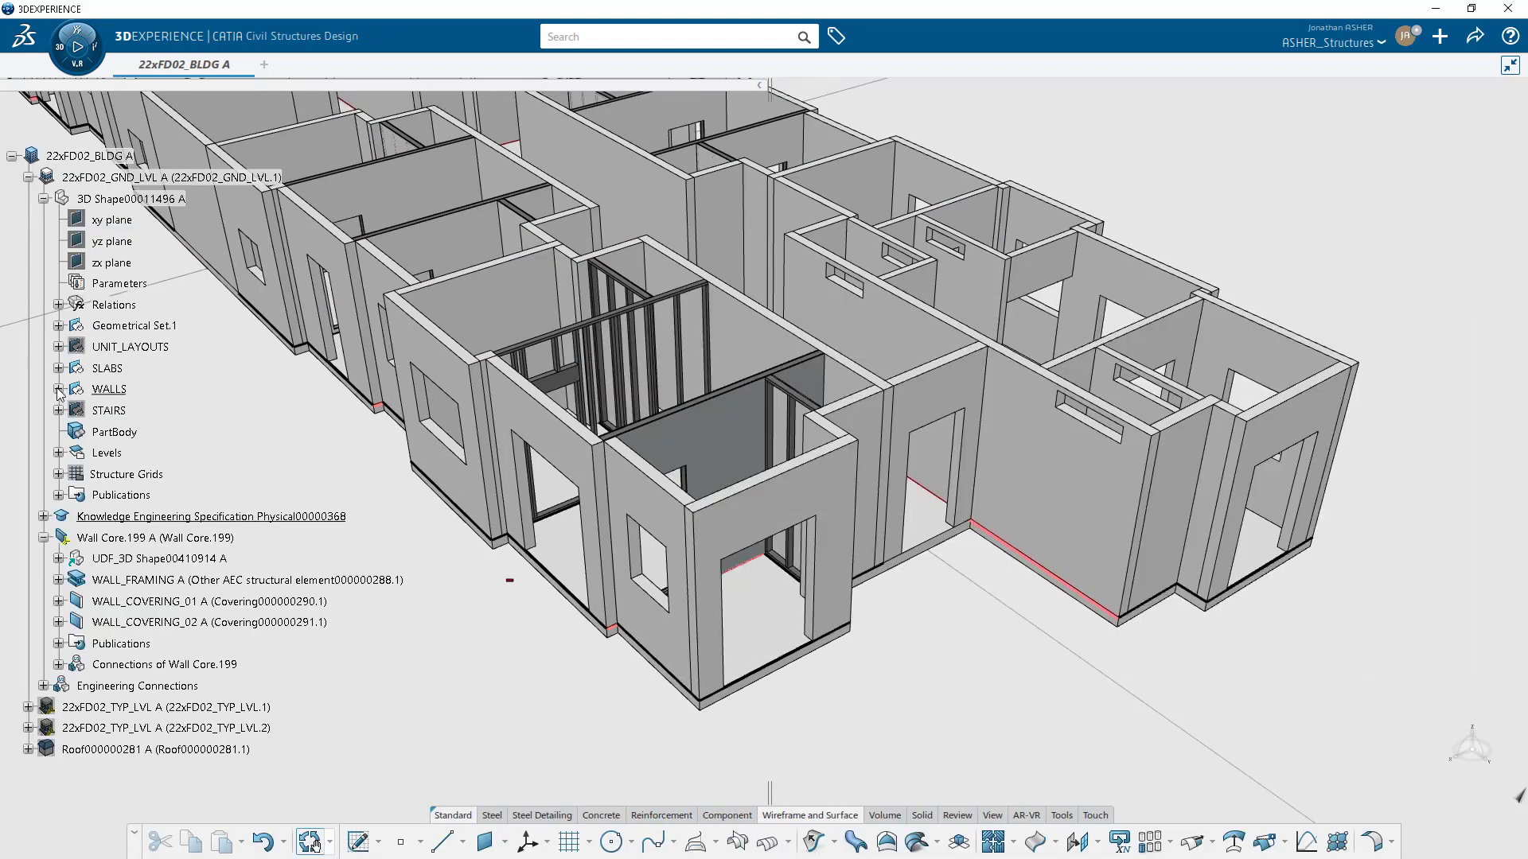
Collapse the ground level's 3D shape in the tree and open the Wall Core.199 product in a new app.
left_click(58, 389)
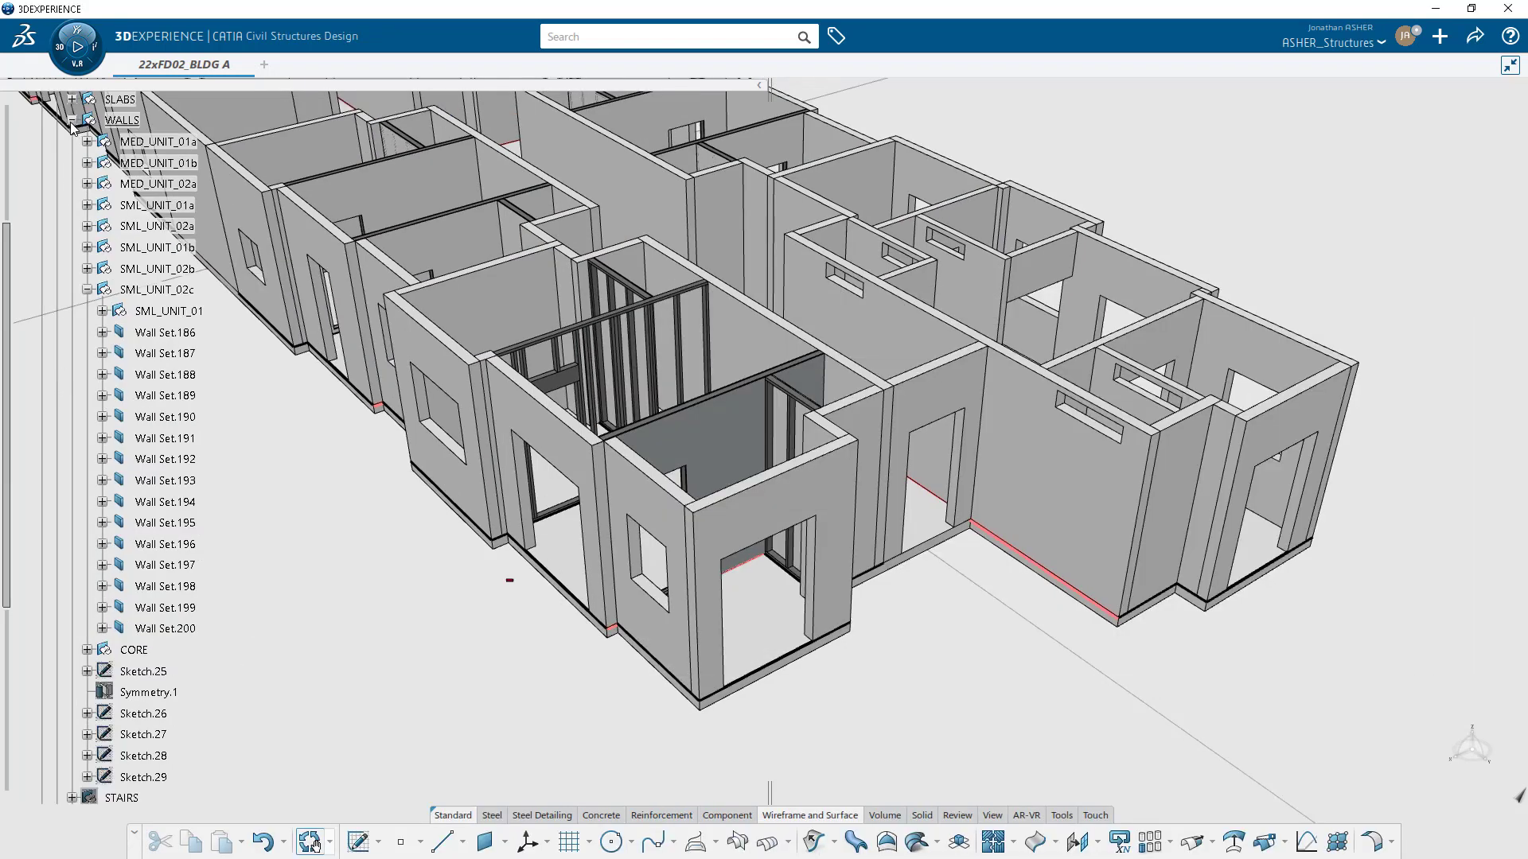
left_click(59, 122)
scroll(60, 175, "up", 4)
left_click(43, 164)
right_click(117, 206)
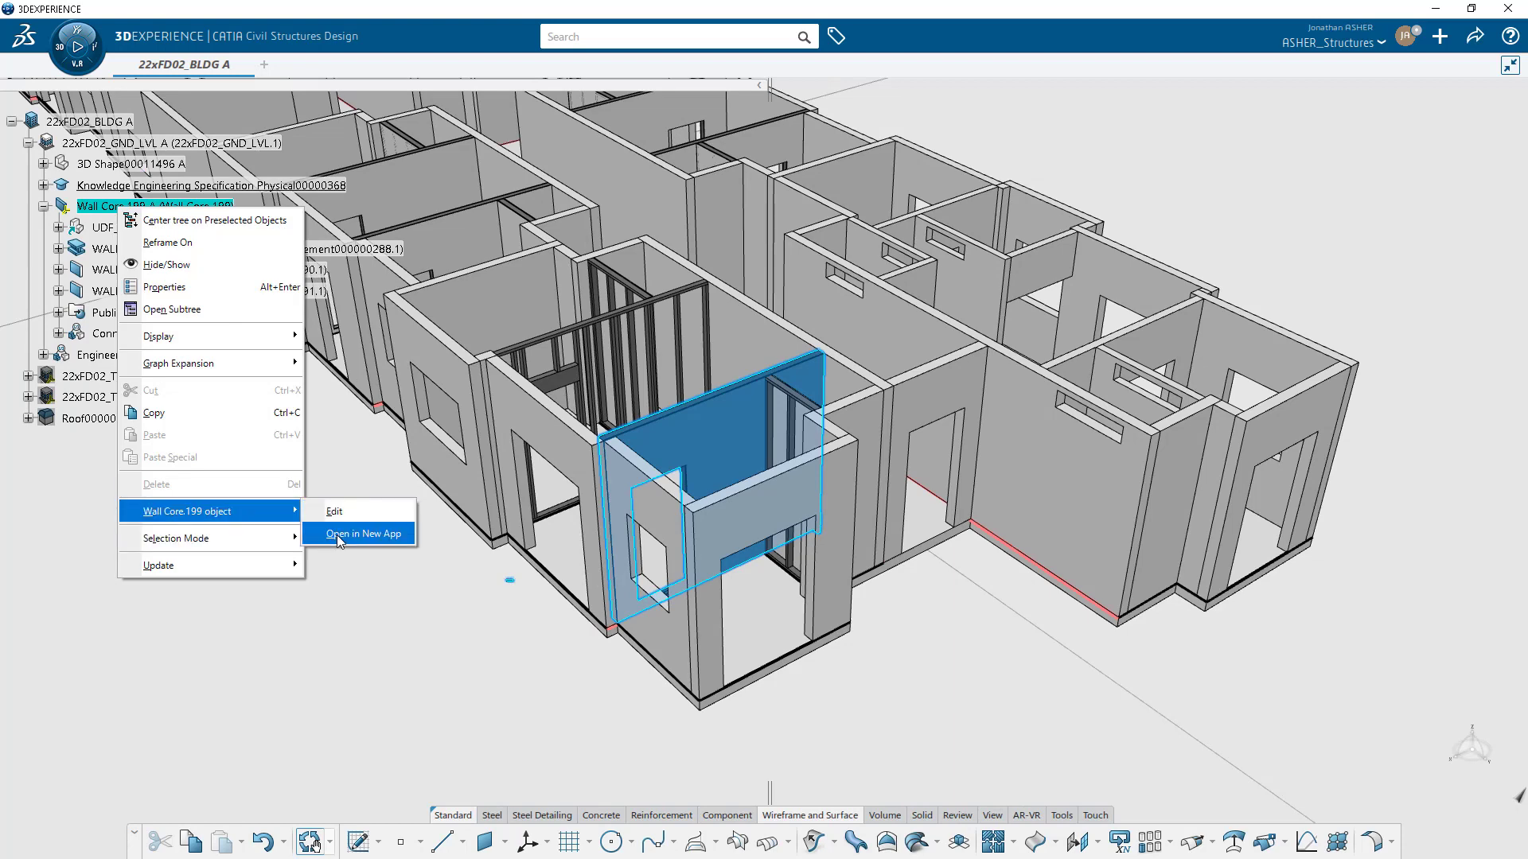
left_click(337, 533)
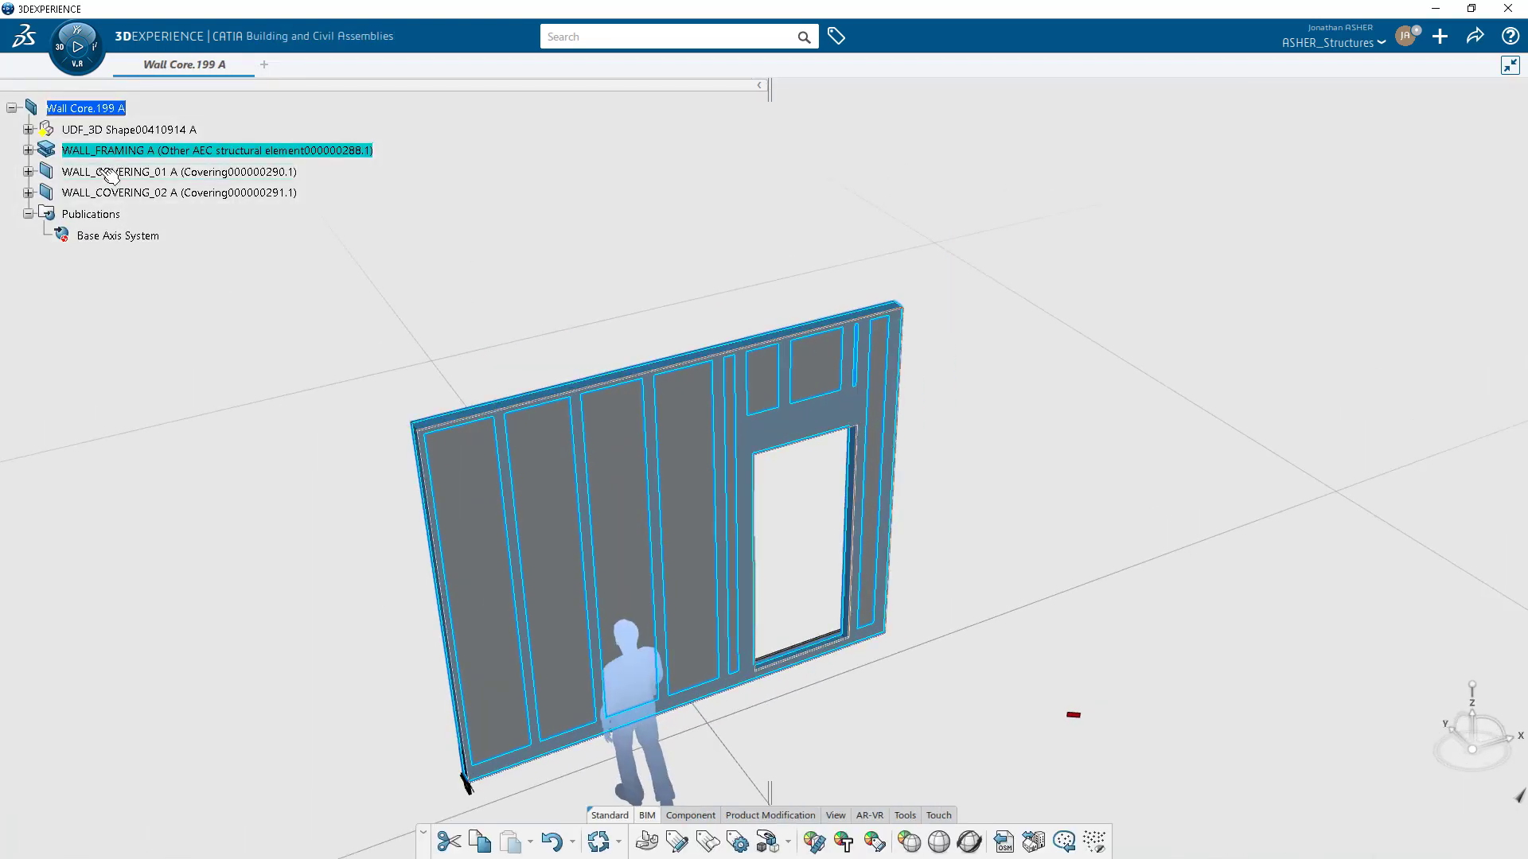
Inspect the stud framing of Wall Core.199 by temporarily hiding WALL_COVERING_01 and WALL_COVERING_02, and return to the 22xFD02_BLDG model.
left_click(103, 172)
left_click(113, 193)
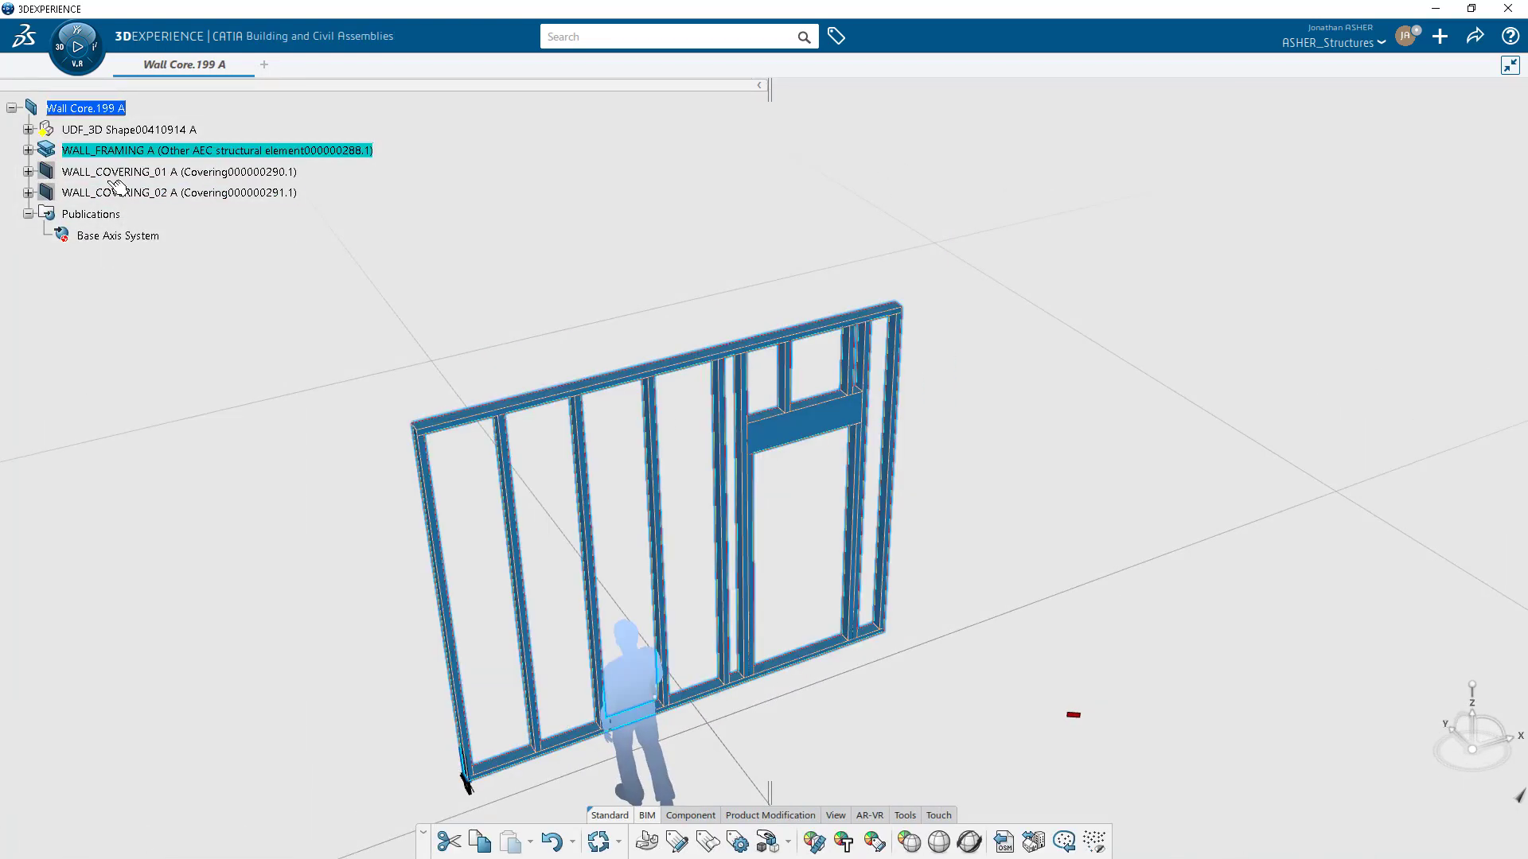
left_click(124, 179)
mouse_move(195, 70)
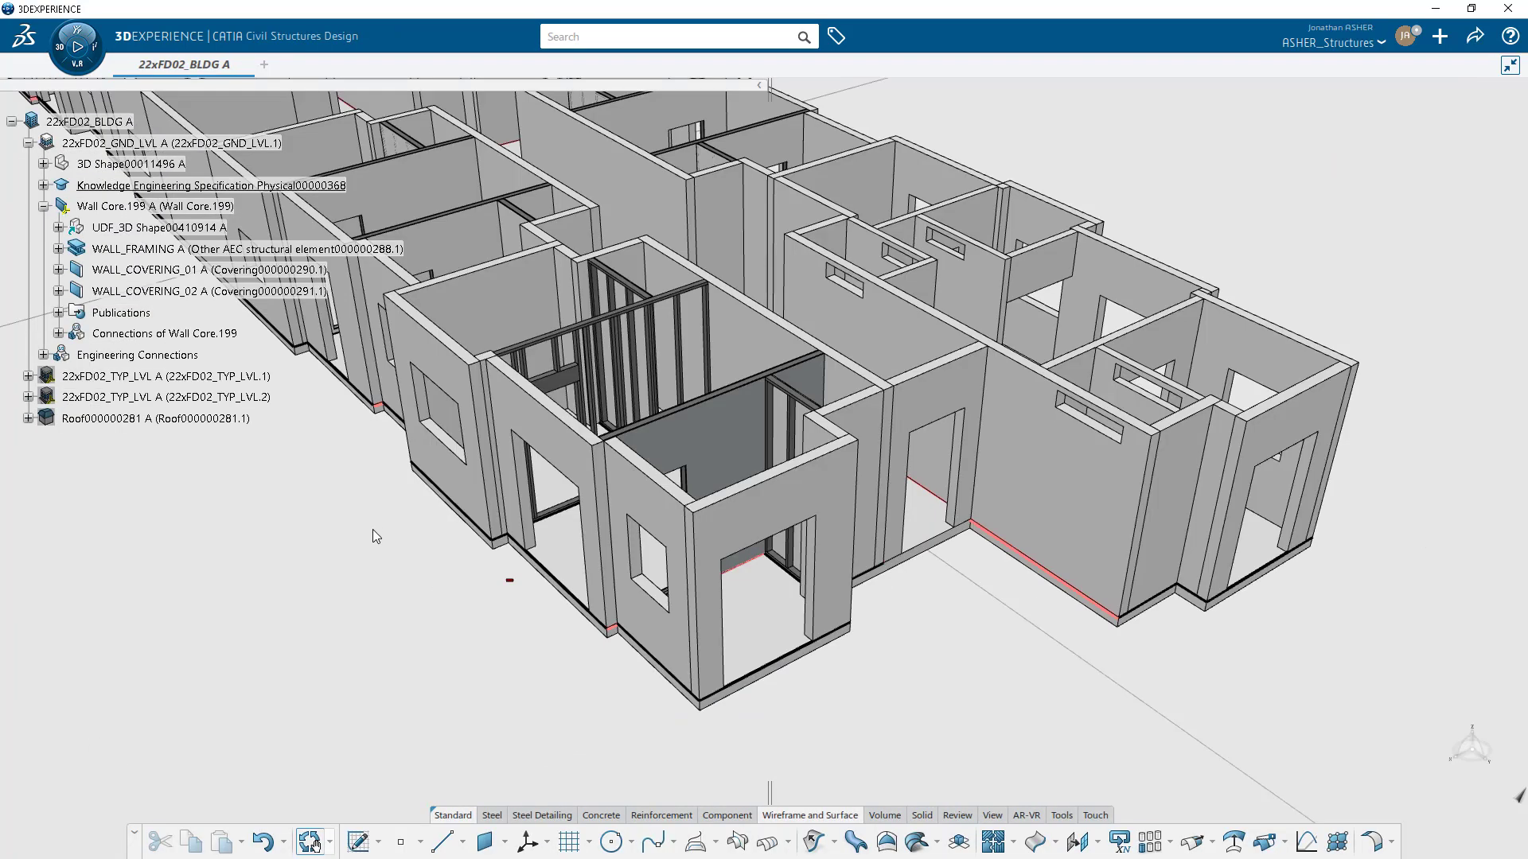
Show the typical level 22xFD02_TYP_LVL.1 above the ground level of the building.
middle_click_drag(407, 470, 522, 476)
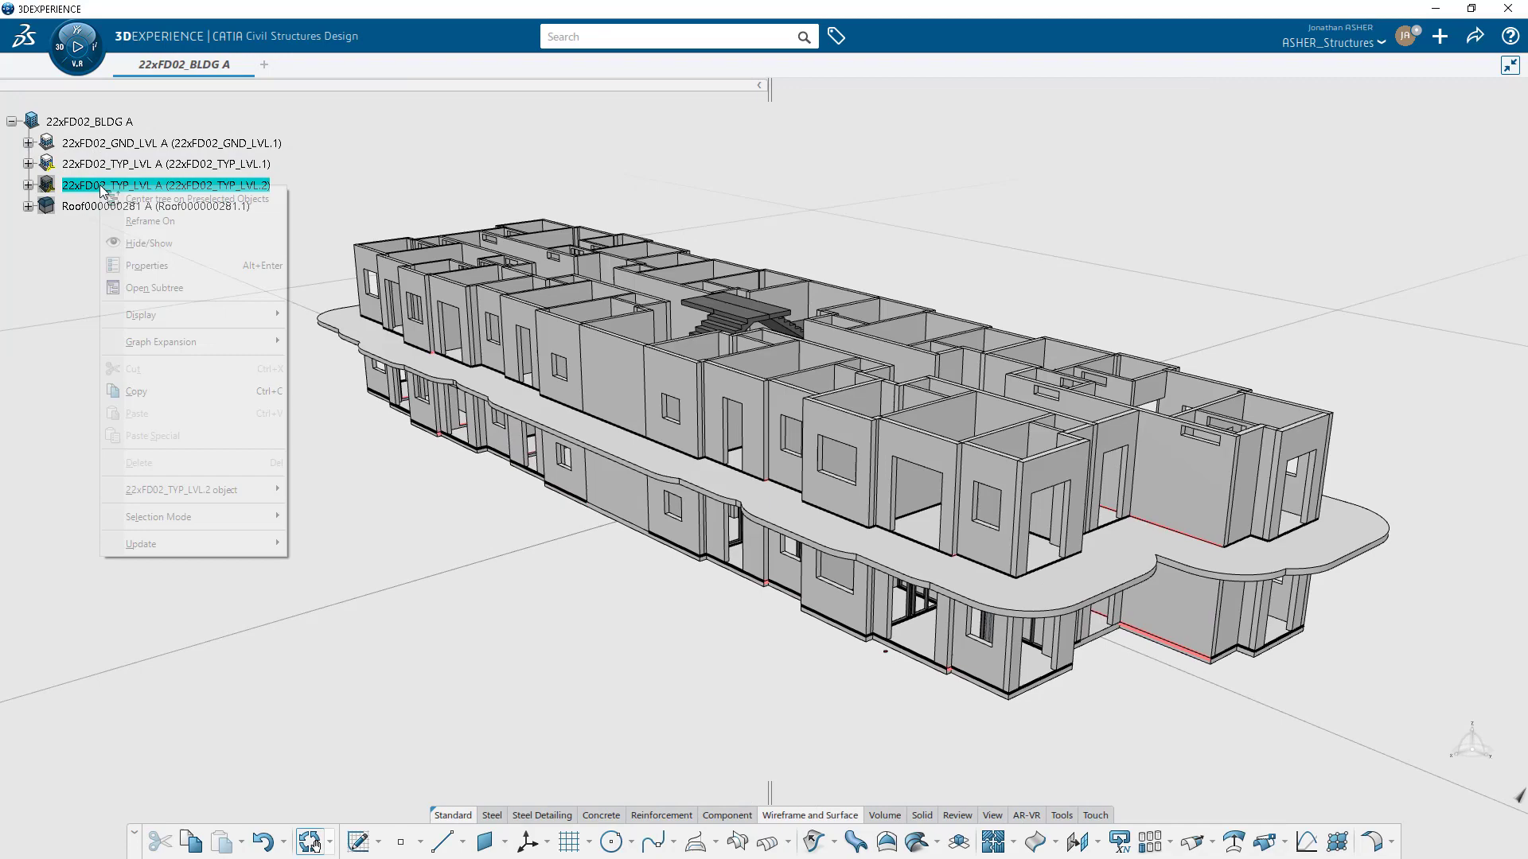